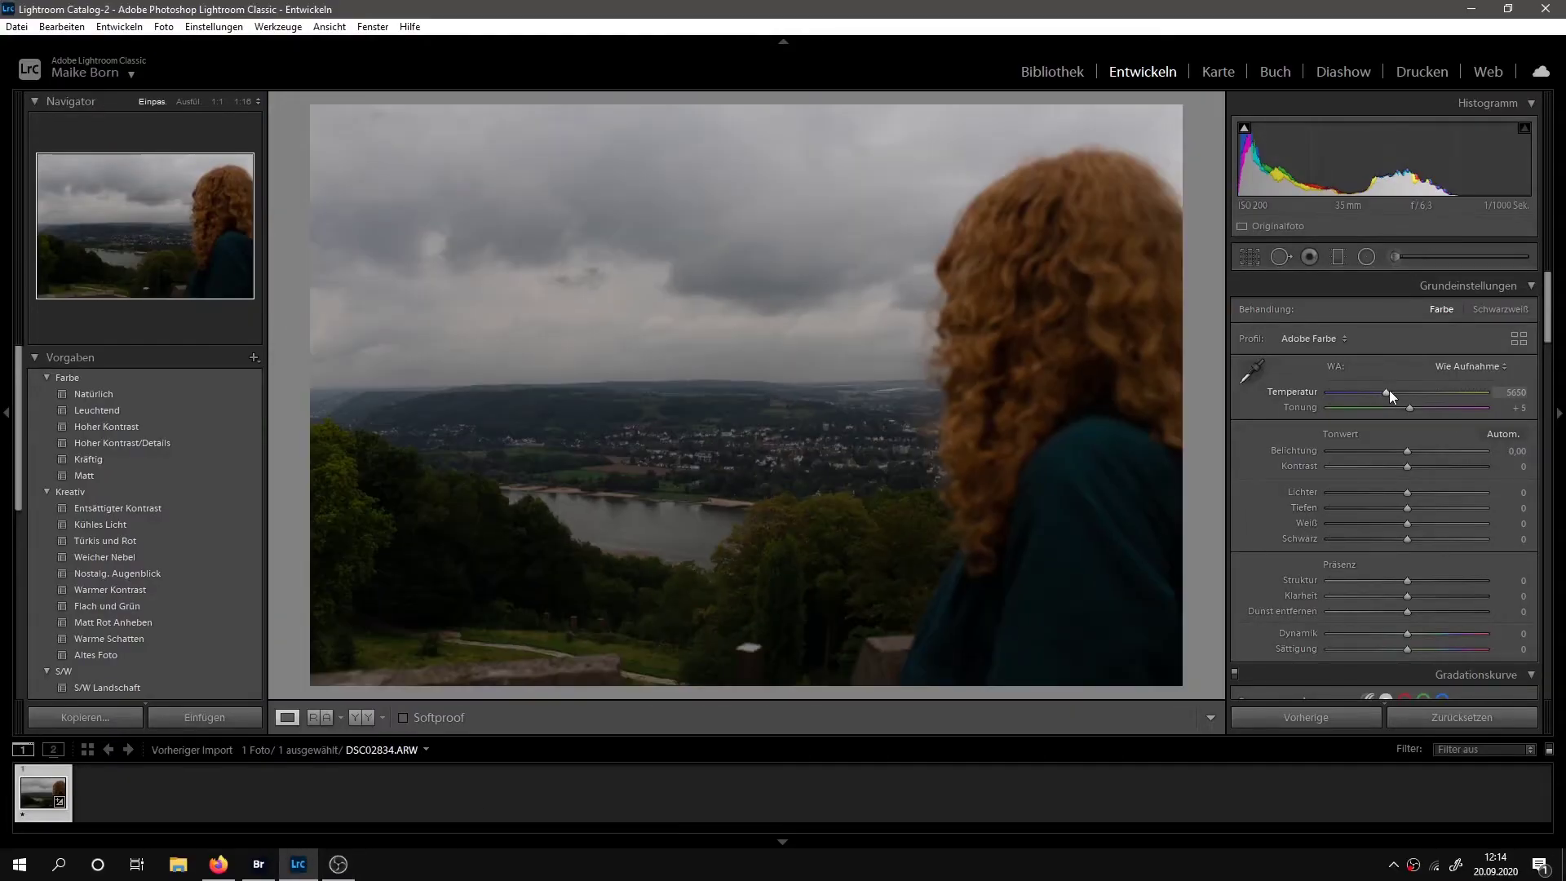
# Set Temp 5906 and Contrast +24, cut highlights, clarity, dehaze and saturation, and darken curve shadows.
pyautogui.moveTo(1386, 392); pyautogui.dragTo(1389, 392)
pyautogui.moveTo(1406, 450)
pyautogui.mouseDown()
pyautogui.moveTo(1422, 466)
pyautogui.moveTo(1381, 496)
pyautogui.moveTo(1321, 501)
pyautogui.moveTo(1463, 512)
pyautogui.moveTo(1394, 539)
pyautogui.mouseUp()
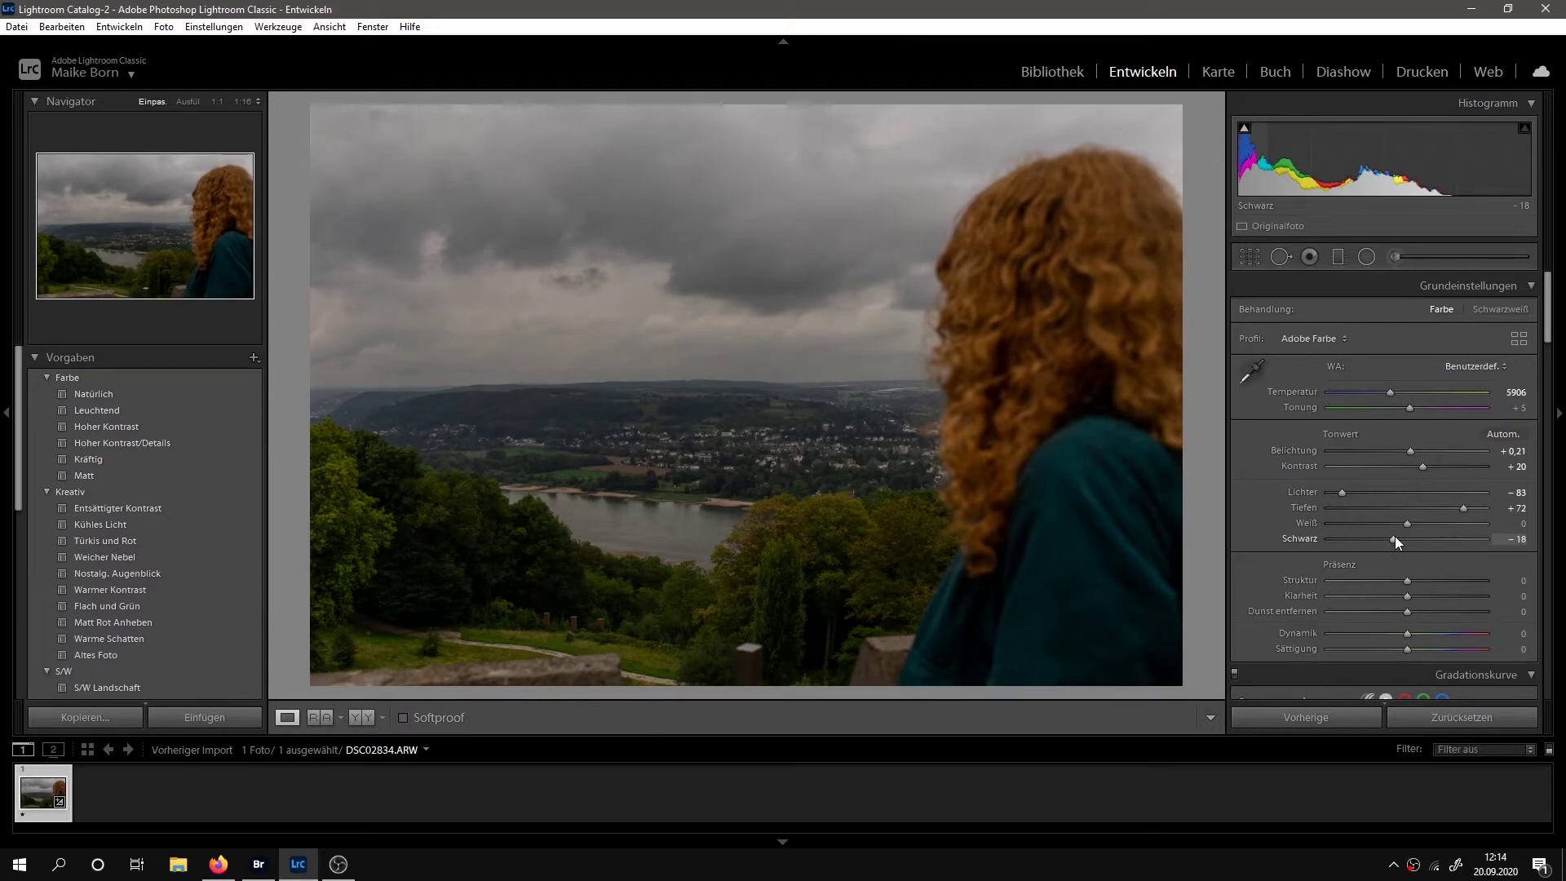
pyautogui.moveTo(1422, 465)
pyautogui.mouseDown()
pyautogui.moveTo(1387, 477)
pyautogui.moveTo(1402, 483)
pyautogui.moveTo(1397, 531)
pyautogui.moveTo(1403, 493)
pyautogui.moveTo(1394, 515)
pyautogui.moveTo(1425, 514)
pyautogui.mouseUp()
pyautogui.scroll(-3, 1411, 463)
pyautogui.scroll(-3, 1264, 511)
pyautogui.moveTo(1334, 611)
pyautogui.mouseDown()
pyautogui.moveTo(1298, 640)
pyautogui.moveTo(1323, 633)
pyautogui.mouseUp()
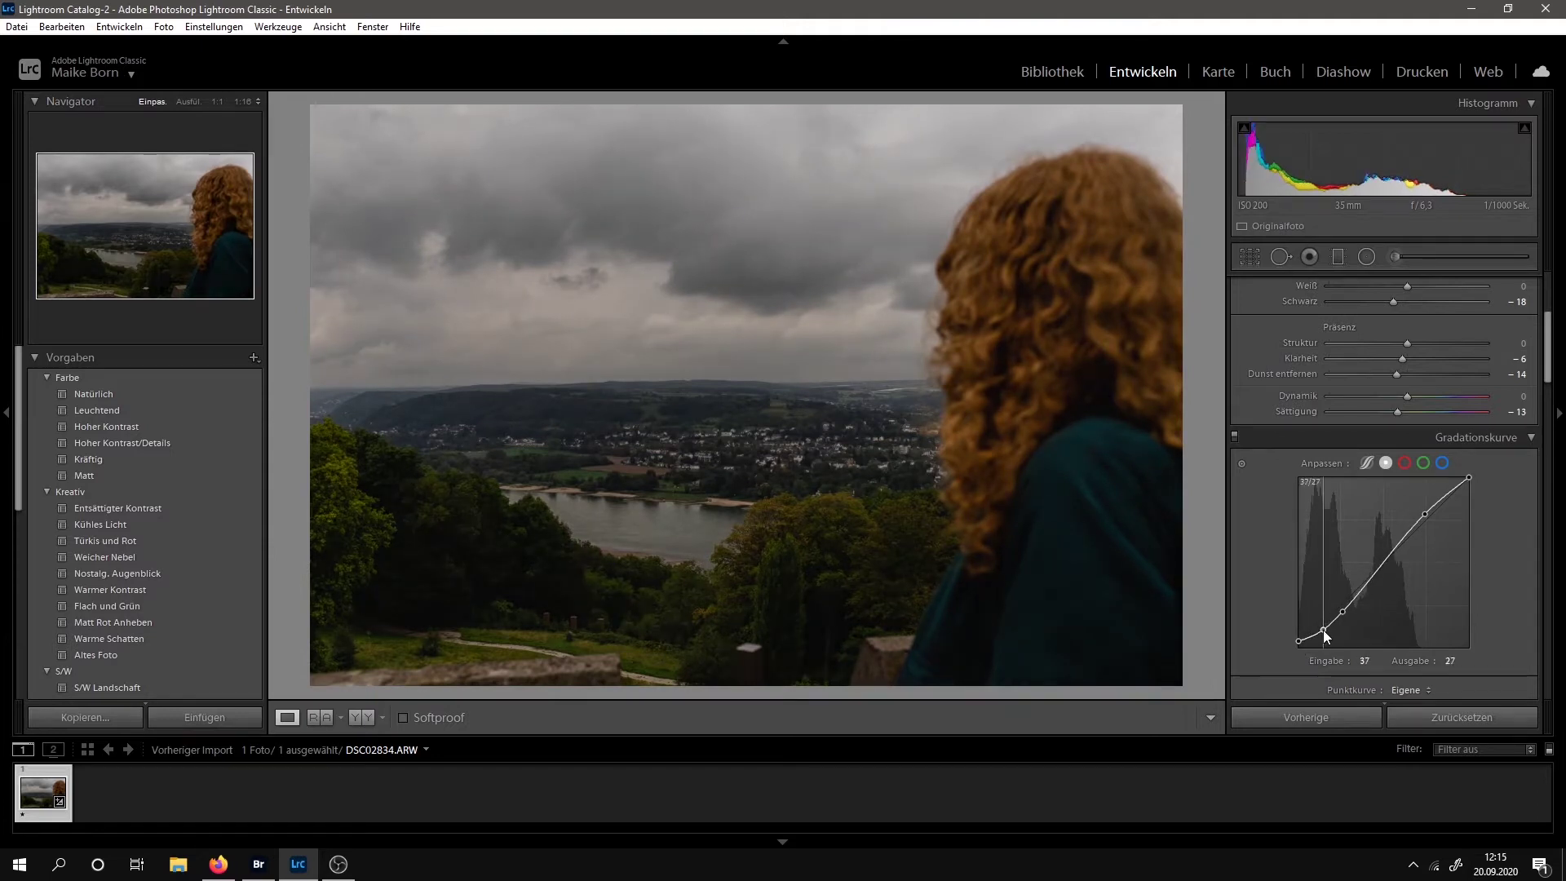
# Shift the green hue and desaturate the aqua, blue and yellow tones.
pyautogui.scroll(-3, 1272, 563)
pyautogui.scroll(-3, 1270, 563)
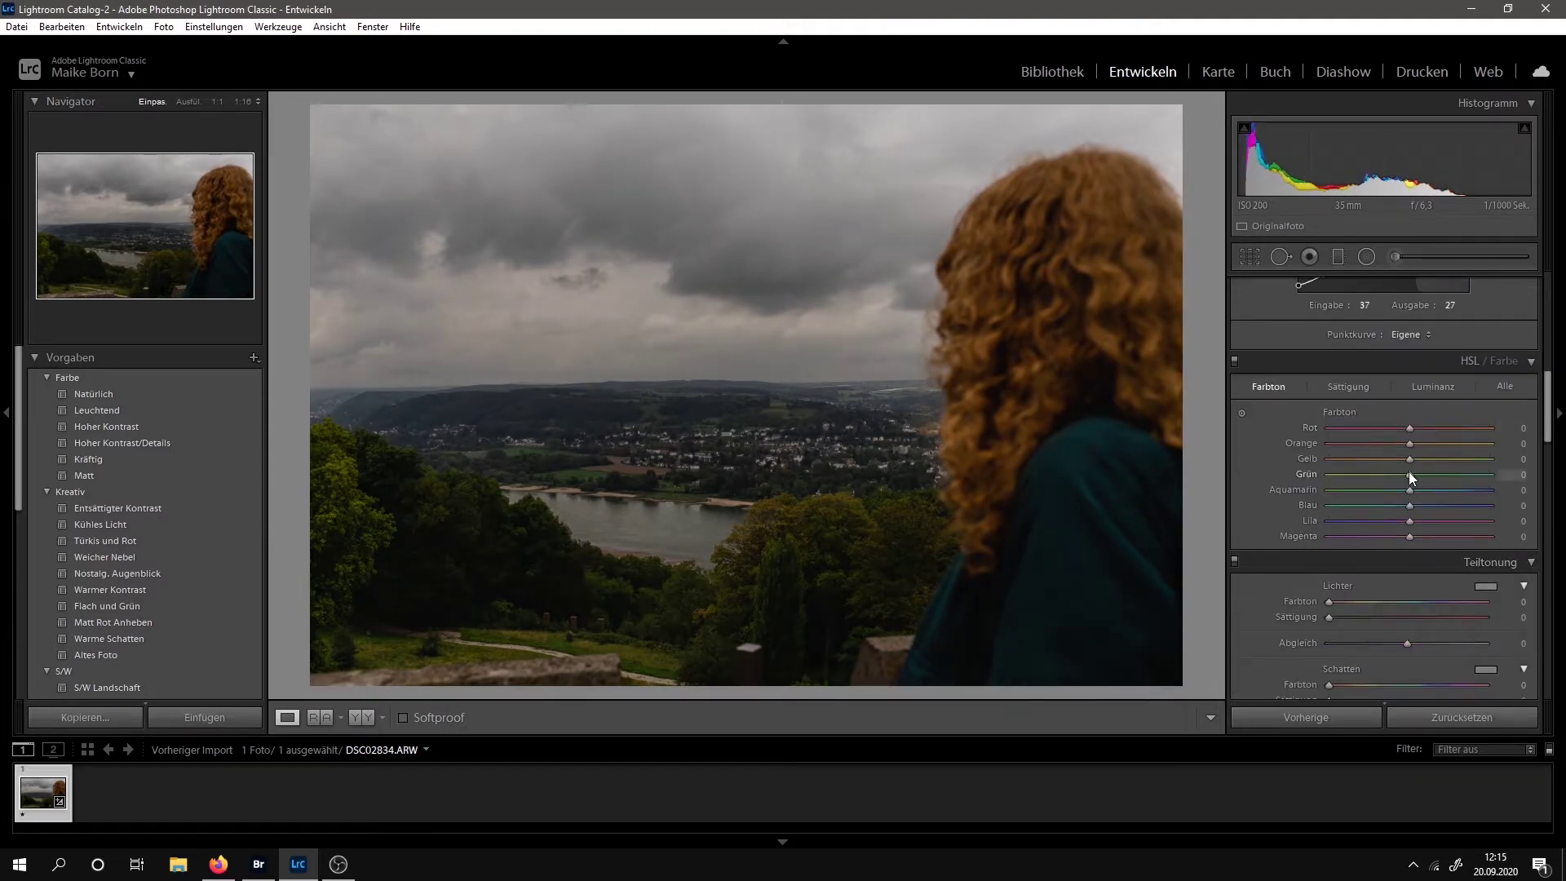
pyautogui.moveTo(1489, 473)
pyautogui.mouseDown()
pyautogui.moveTo(1329, 490)
pyautogui.moveTo(1384, 506)
pyautogui.moveTo(1290, 467)
pyautogui.mouseUp()
pyautogui.click(1348, 387)
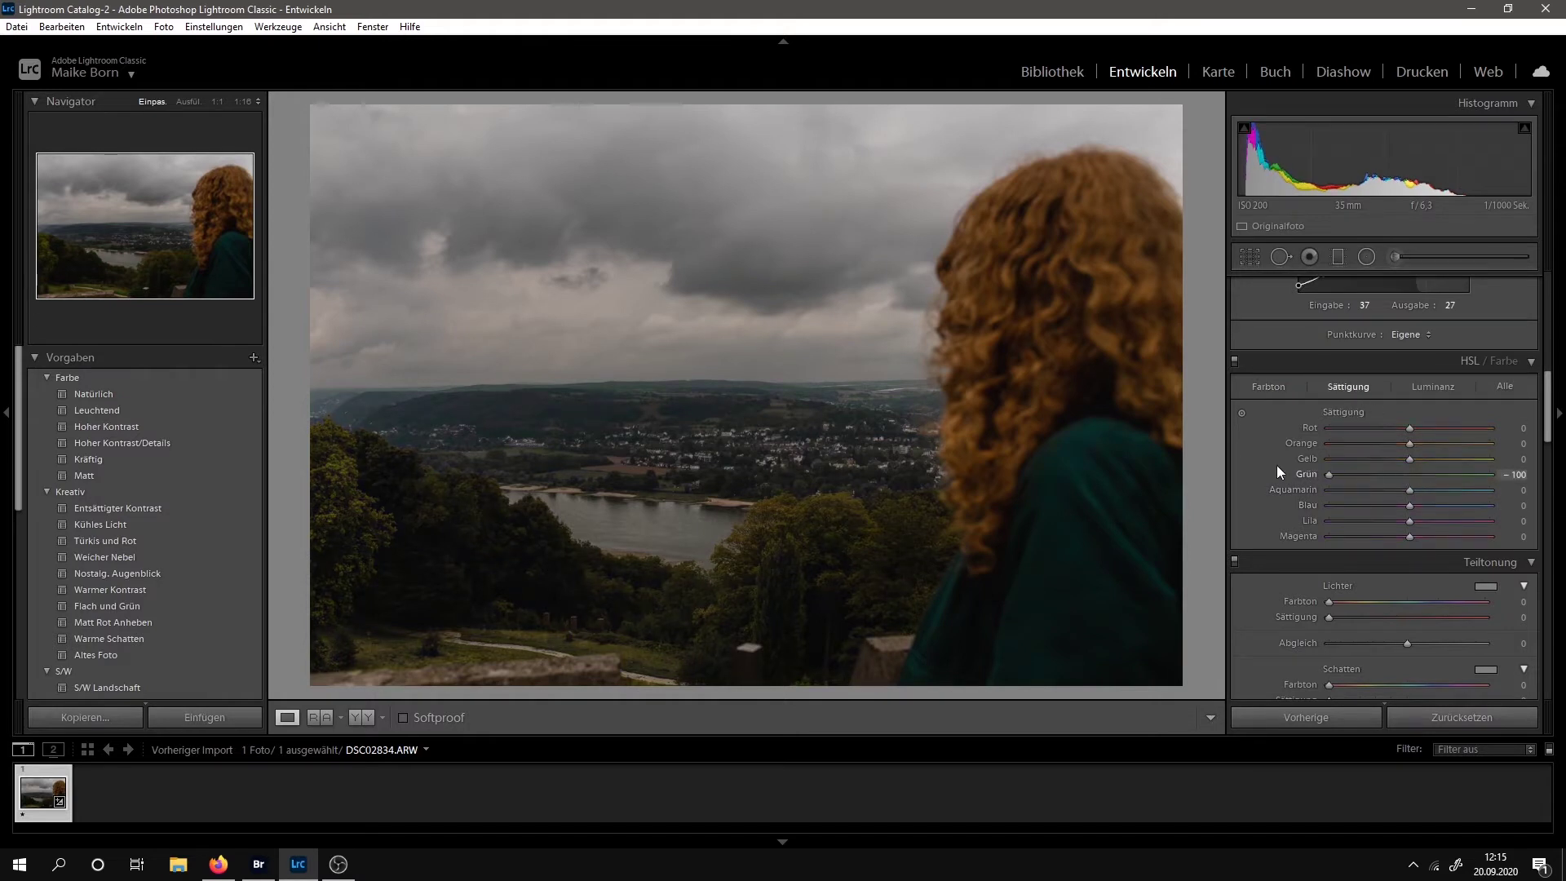
pyautogui.moveTo(1409, 490); pyautogui.dragTo(1274, 487)
pyautogui.moveTo(1391, 507); pyautogui.dragTo(1388, 509)
pyautogui.moveTo(1410, 458); pyautogui.dragTo(1392, 463)
# Rebalance yellow and green saturation and lower aqua saturation further.
pyautogui.click(1269, 384)
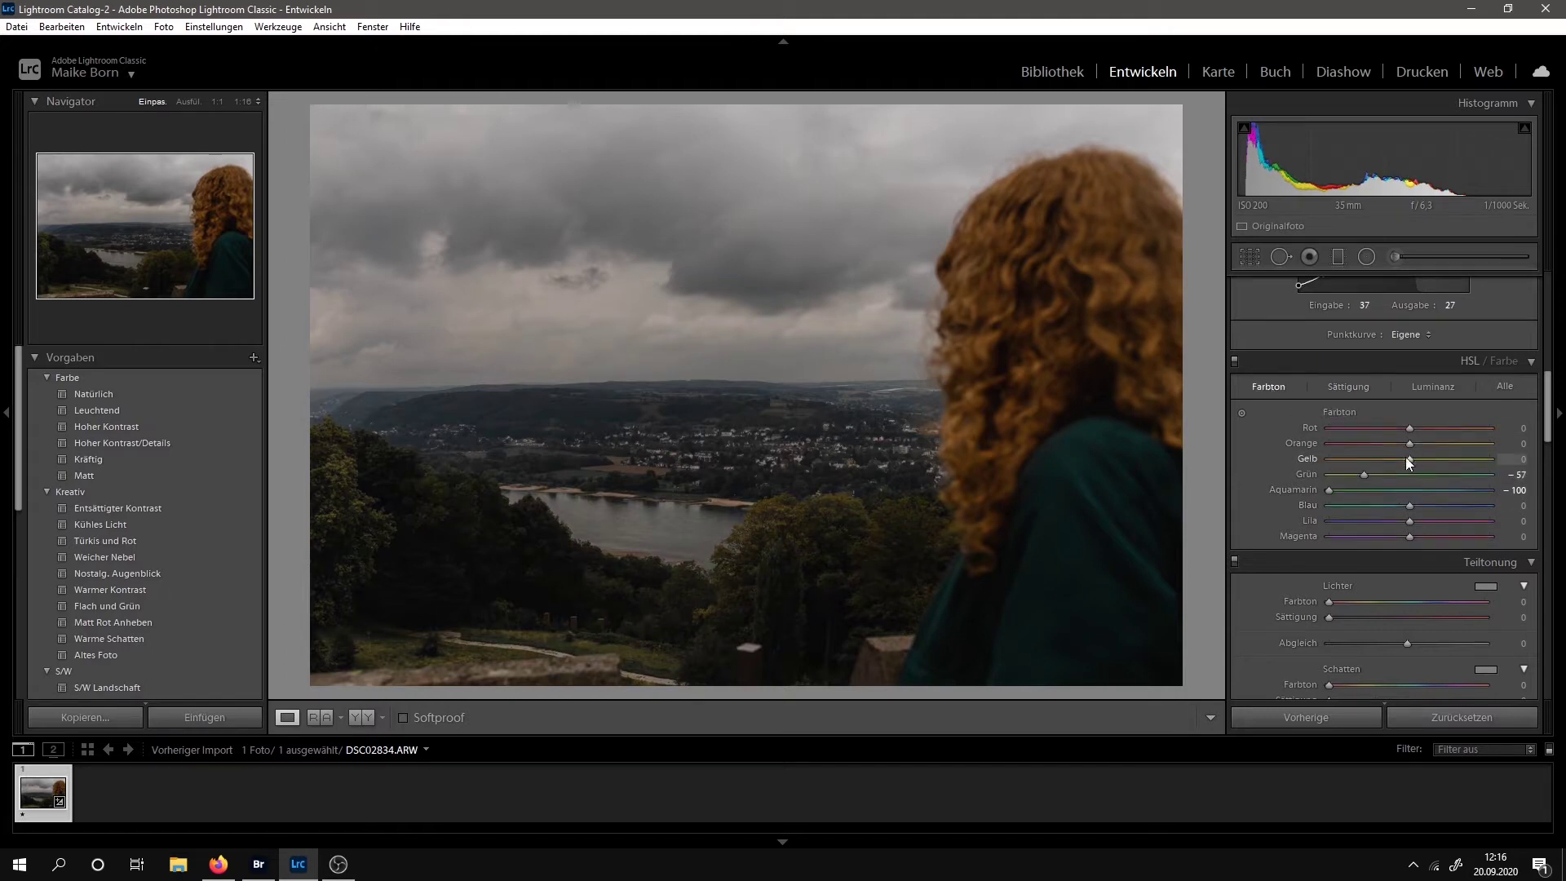
pyautogui.click(1348, 387)
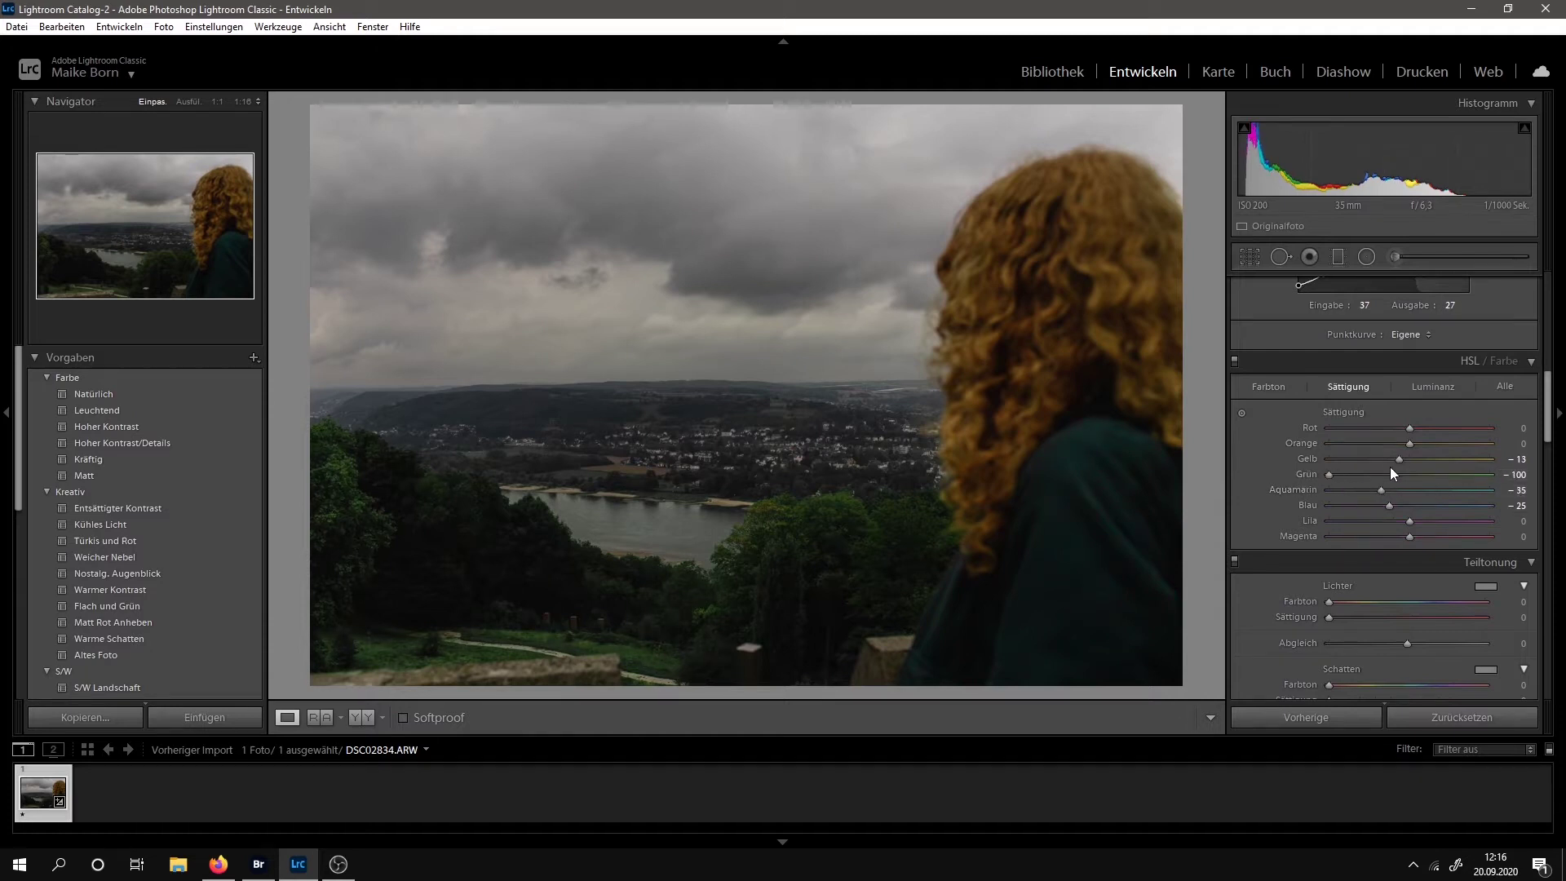
pyautogui.moveTo(1386, 460); pyautogui.dragTo(1433, 475)
pyautogui.moveTo(1380, 490)
pyautogui.mouseDown()
pyautogui.moveTo(1347, 490)
pyautogui.moveTo(1362, 458)
pyautogui.moveTo(1412, 443)
pyautogui.moveTo(1384, 444)
pyautogui.mouseUp()
# Brighten the green, aqua (+65) and blue luminance and begin tinting the highlights.
pyautogui.hotkey('ctrl', 'alt', '3')
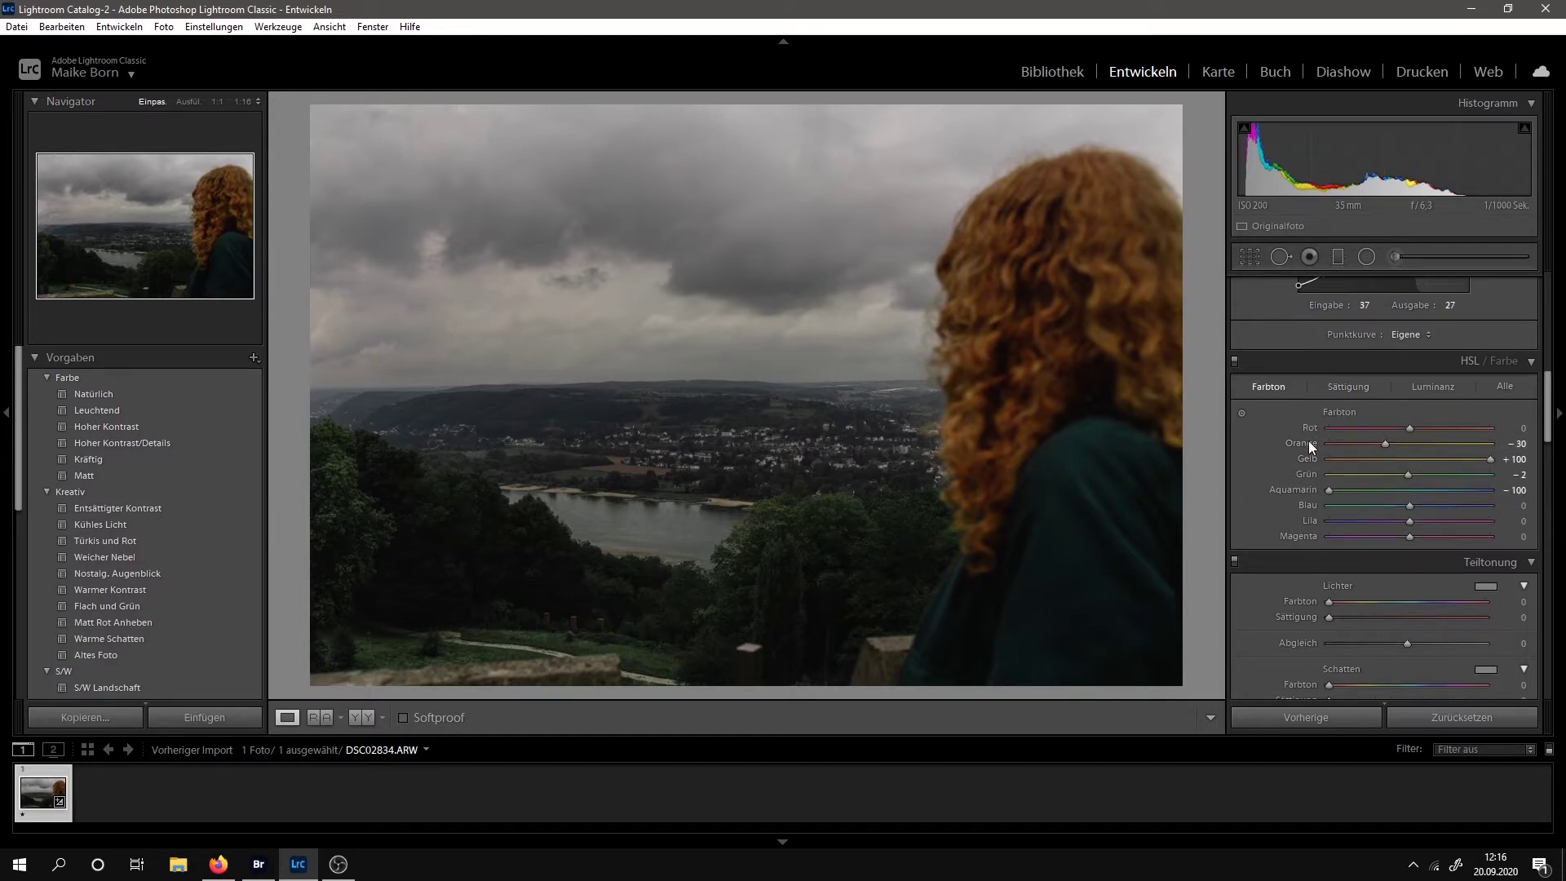
pyautogui.click(1427, 386)
pyautogui.moveTo(1408, 475)
pyautogui.mouseDown()
pyautogui.moveTo(1485, 479)
pyautogui.moveTo(1419, 480)
pyautogui.moveTo(1461, 489)
pyautogui.moveTo(1427, 506)
pyautogui.mouseUp()
pyautogui.moveTo(1409, 458); pyautogui.dragTo(1426, 459)
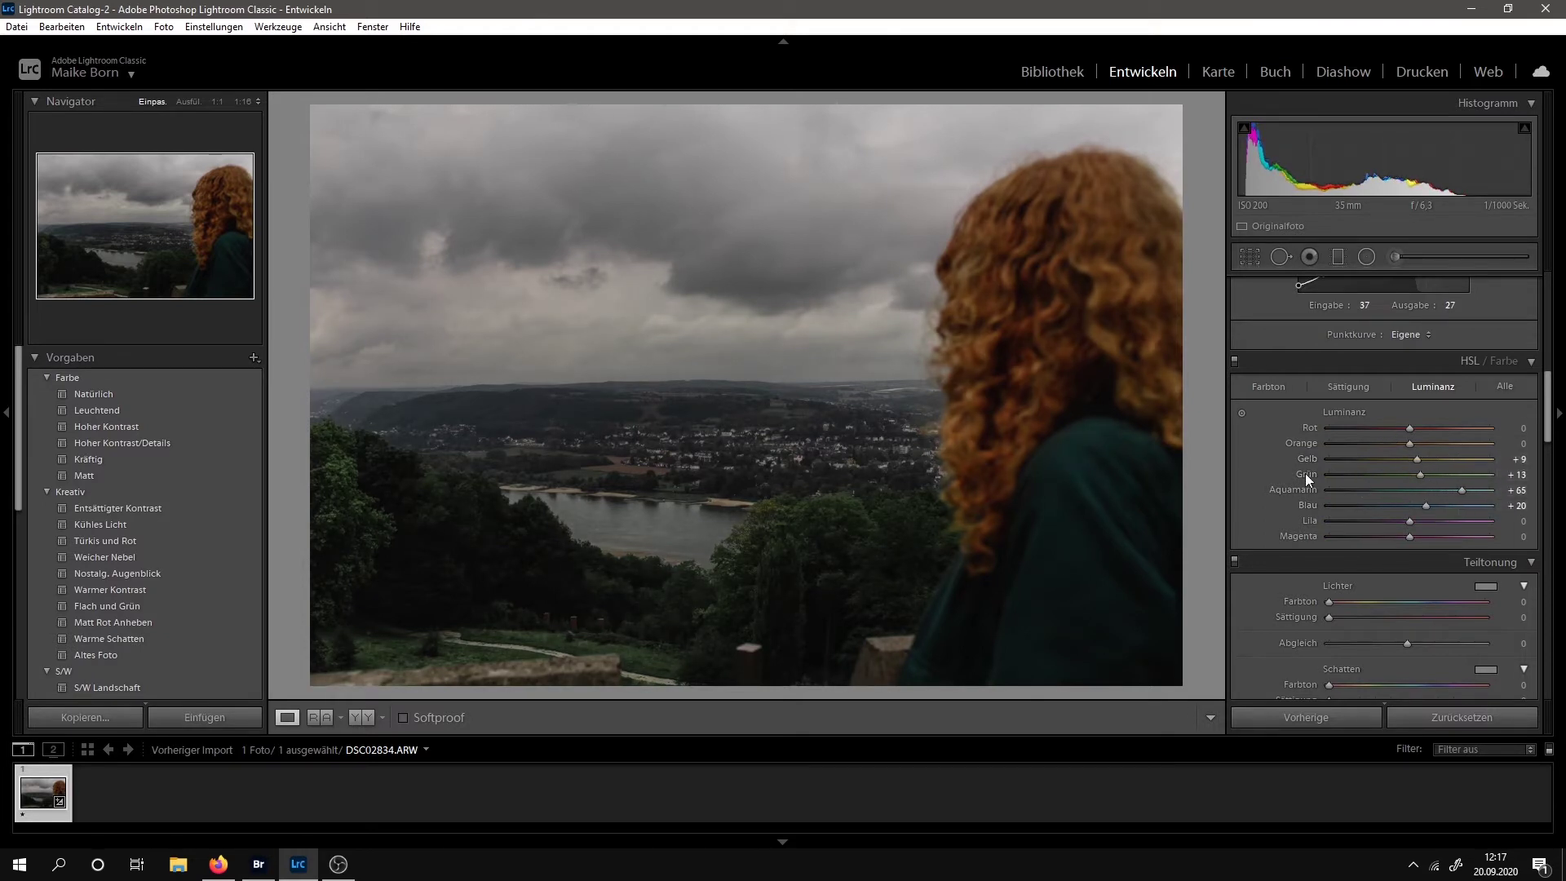
pyautogui.scroll(-2, 1304, 473)
pyautogui.scroll(-2, 1241, 483)
pyautogui.scroll(2, 1267, 424)
pyautogui.moveTo(1328, 483); pyautogui.dragTo(1420, 482)
# Split-tone the highlights blue at hue 212 and the shadows violet at hue 270.
pyautogui.moveTo(1329, 566); pyautogui.dragTo(1446, 566)
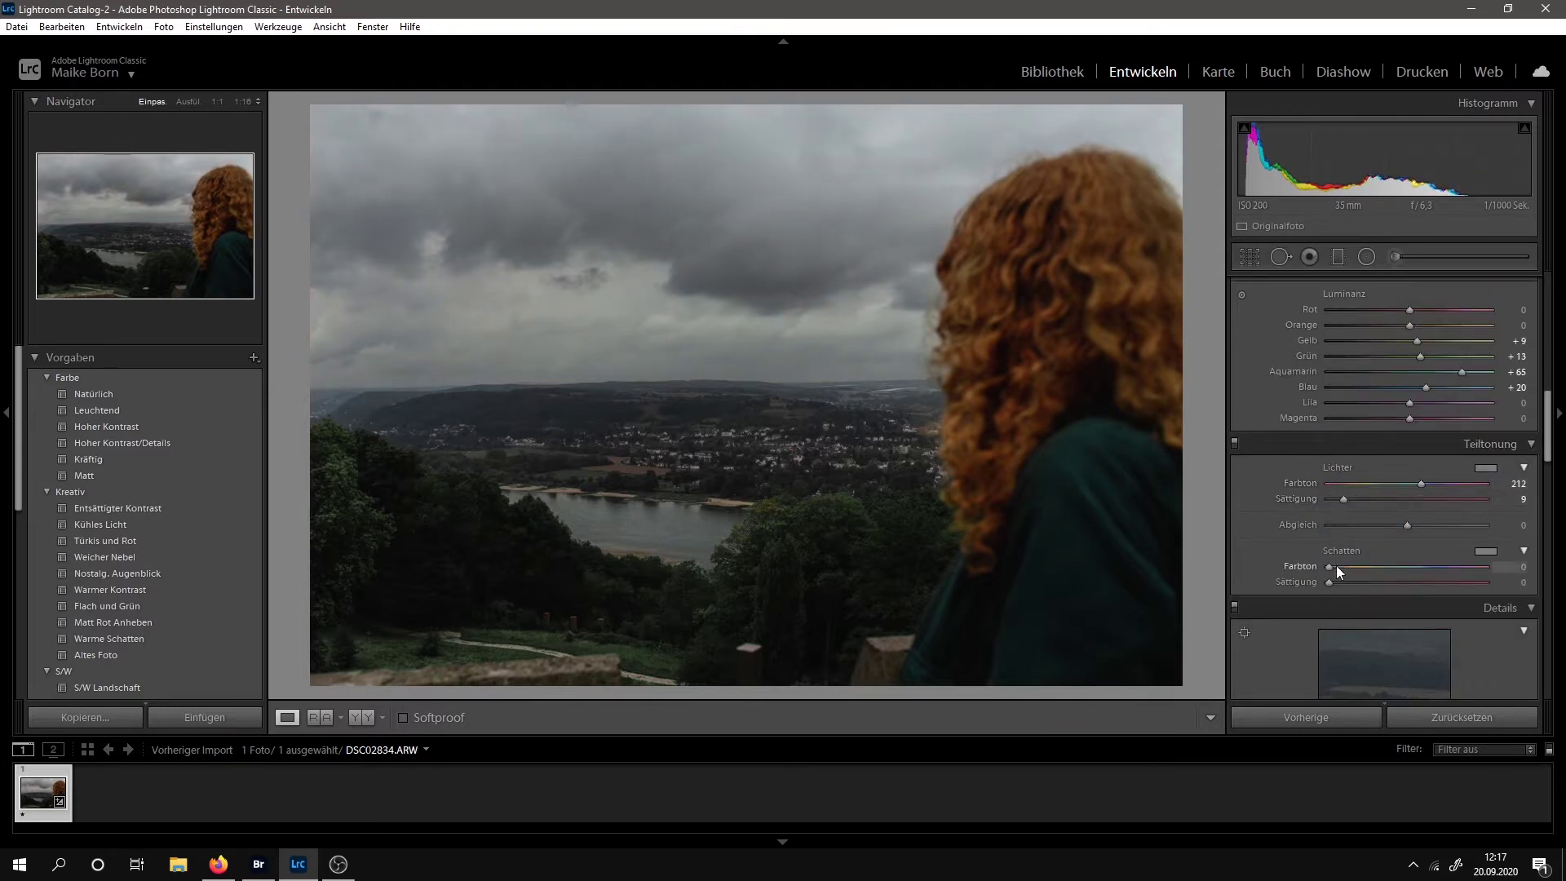
pyautogui.moveTo(1328, 581)
pyautogui.mouseDown()
pyautogui.moveTo(1366, 563)
pyautogui.moveTo(1330, 610)
pyautogui.mouseUp()
pyautogui.scroll(-2, 1276, 530)
pyautogui.scroll(-2, 1272, 538)
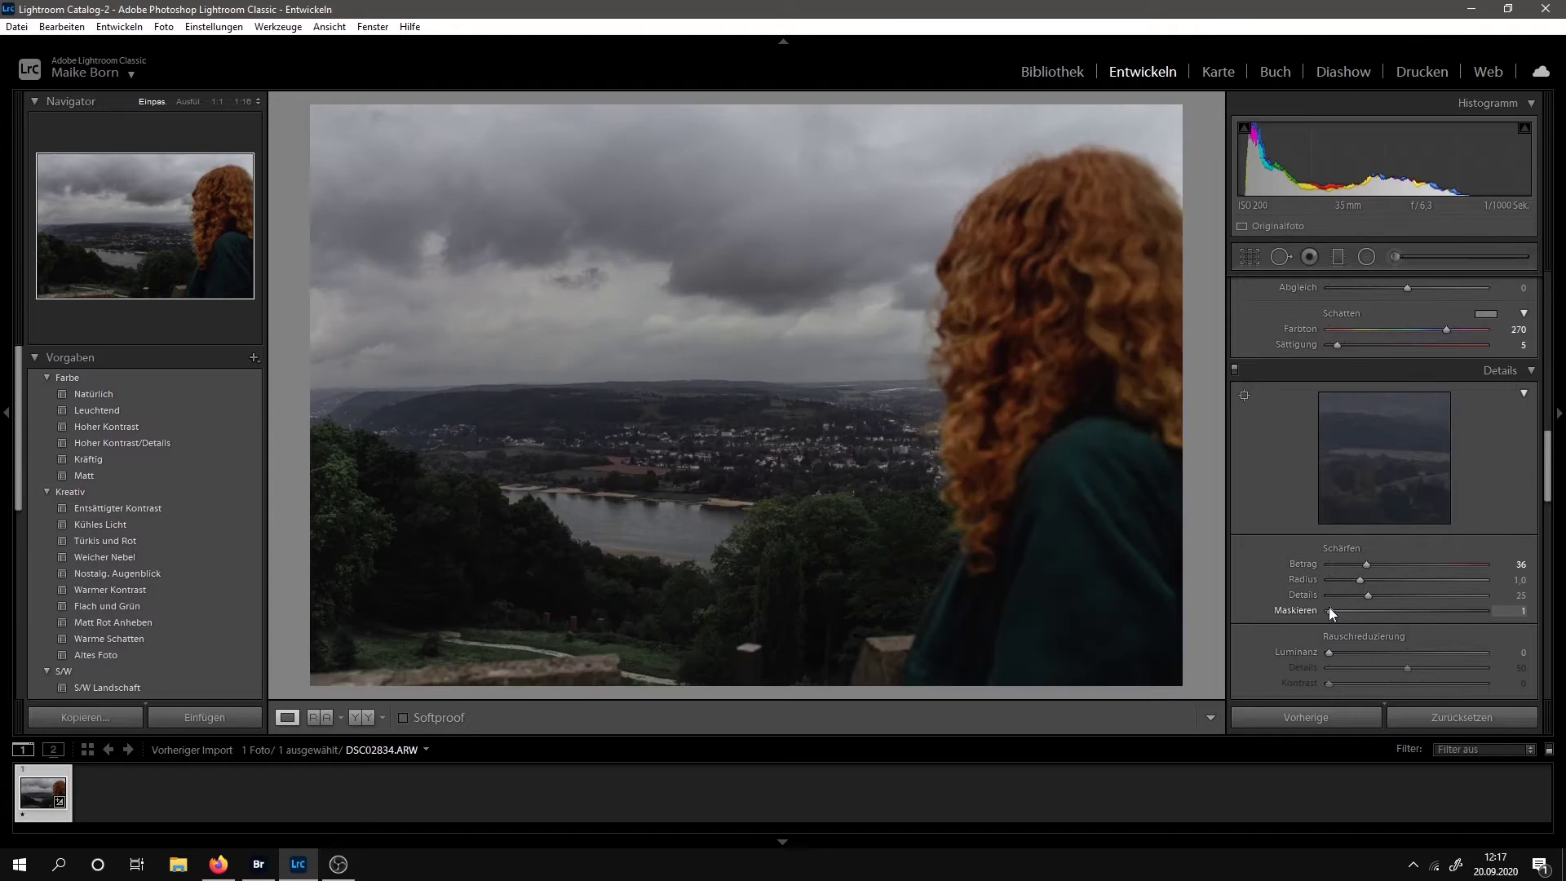
# Set sharpening to Amount 45 with Masking 4, checking detail on the town.
pyautogui.click(762, 448)
pyautogui.moveTo(1329, 609); pyautogui.dragTo(1383, 564)
pyautogui.press('z')
pyautogui.scroll(-2, 1278, 567)
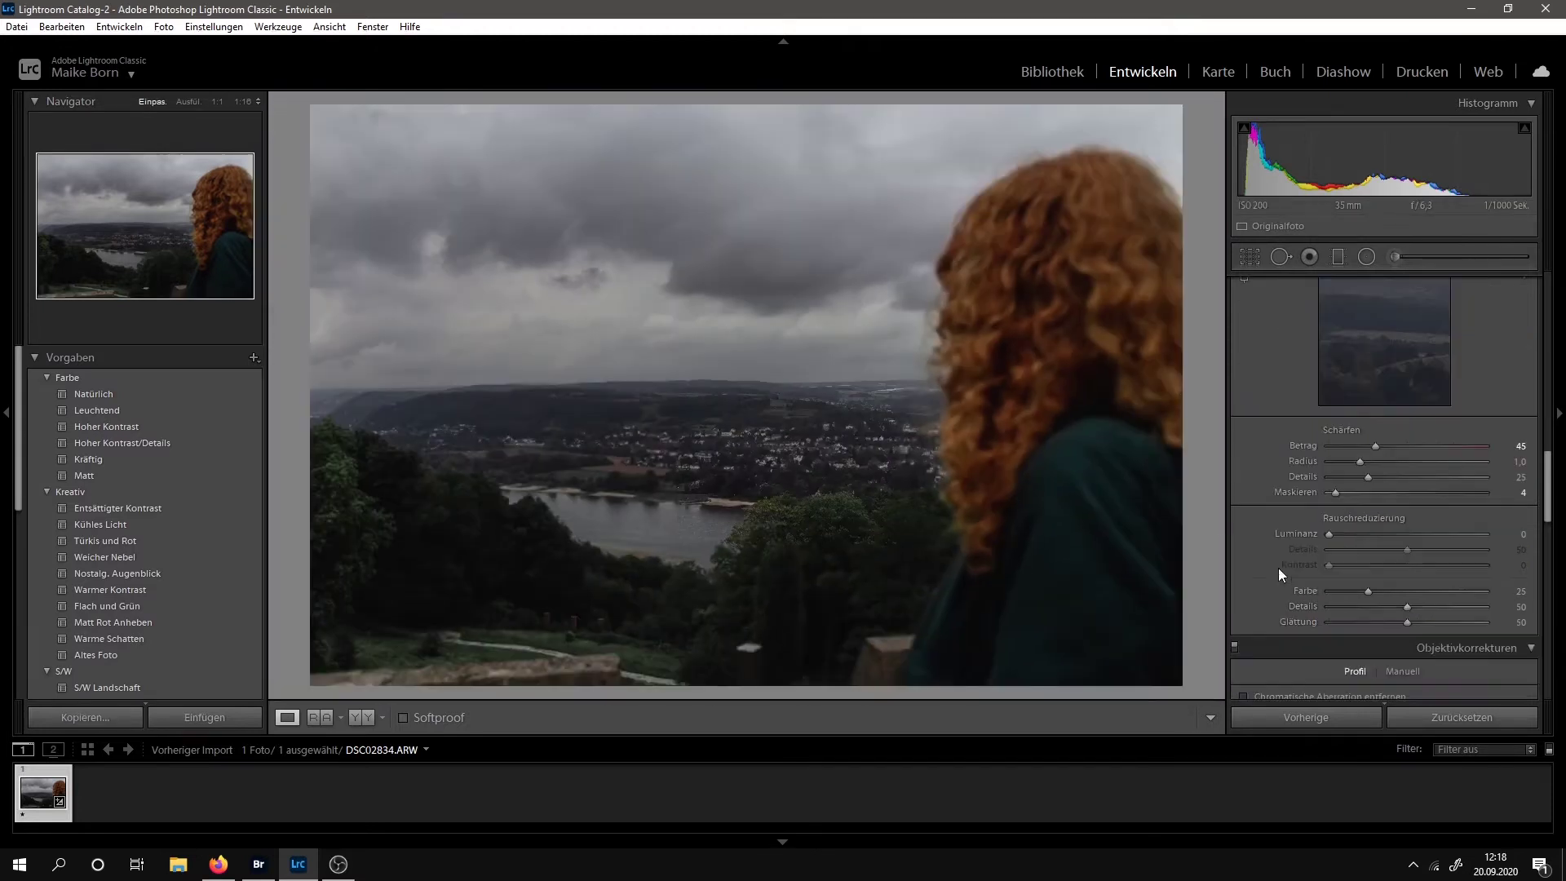
pyautogui.scroll(-3, 1282, 574)
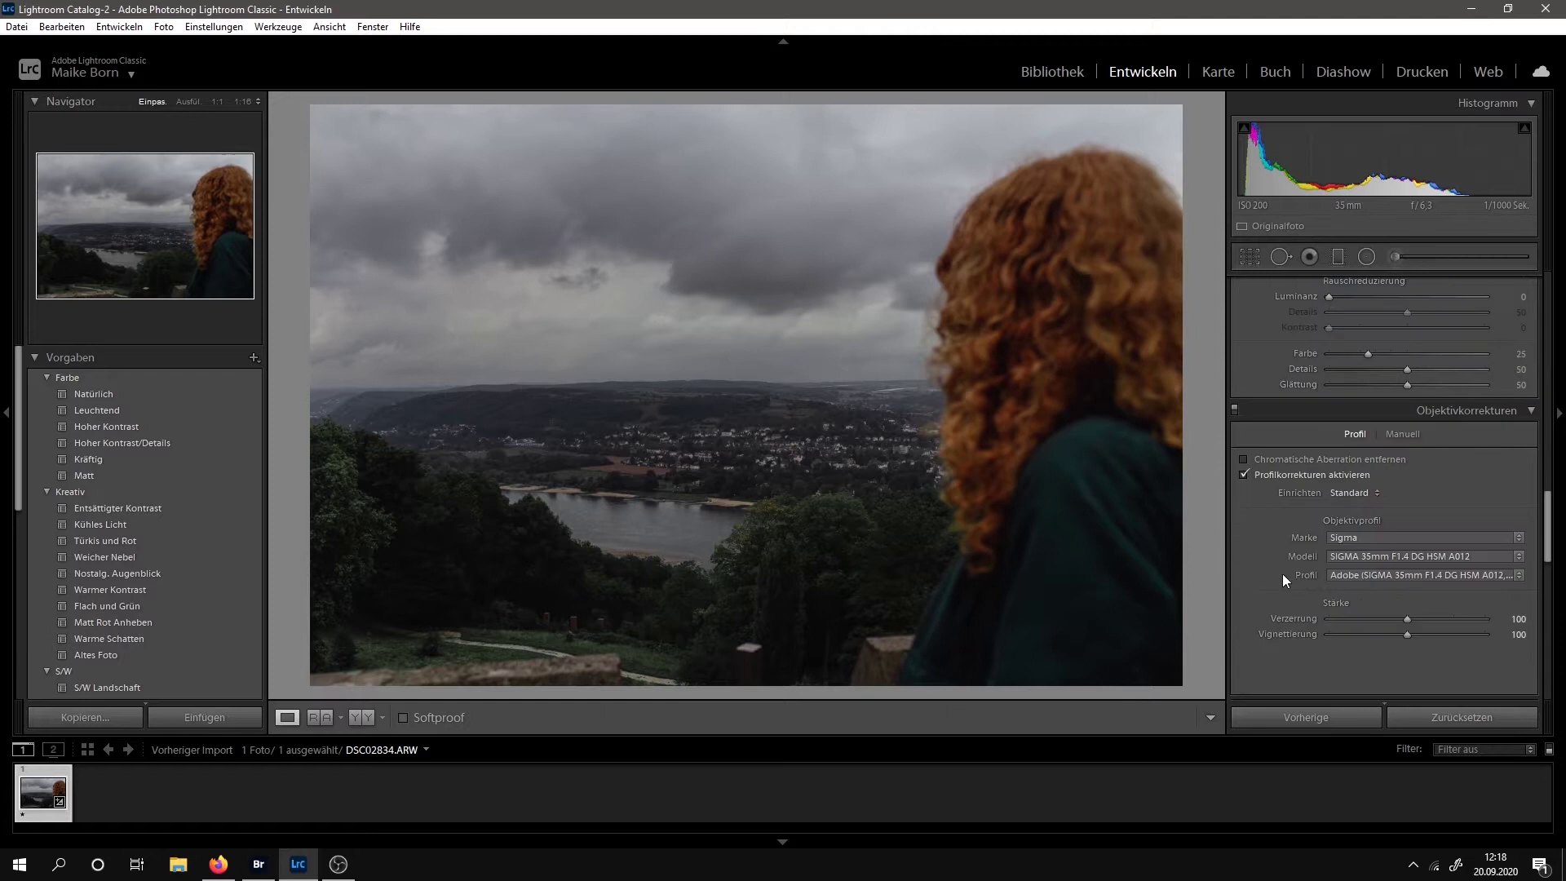
pyautogui.scroll(-3, 1274, 530)
# Apply Transform Horizontal +8 and Rotate +1.1 with constrained crop.
pyautogui.scroll(-2, 1304, 489)
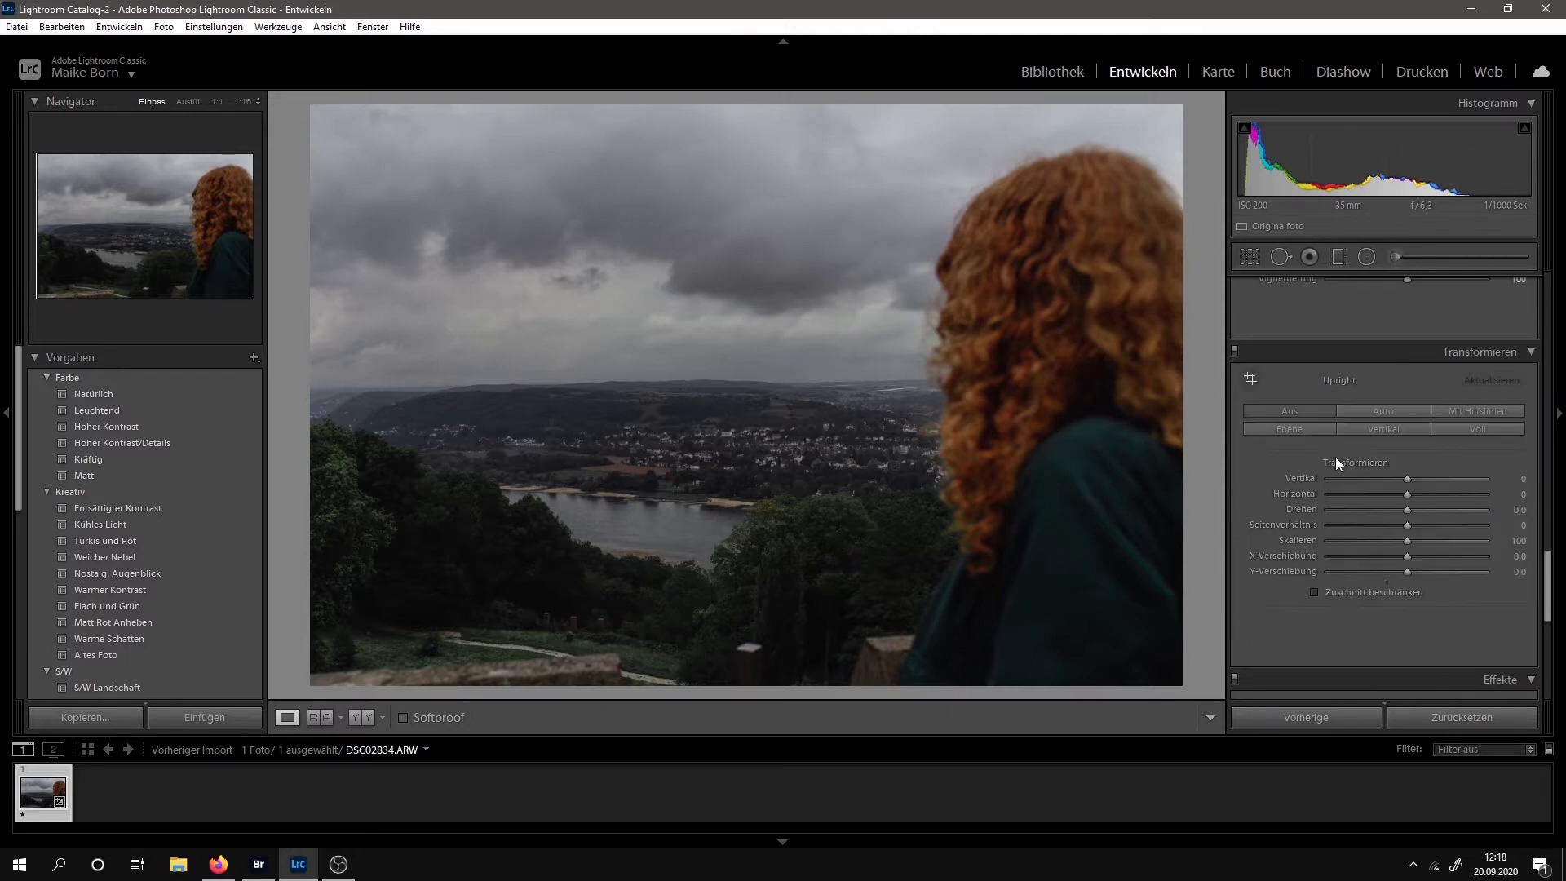
pyautogui.moveTo(1407, 493); pyautogui.dragTo(1415, 509)
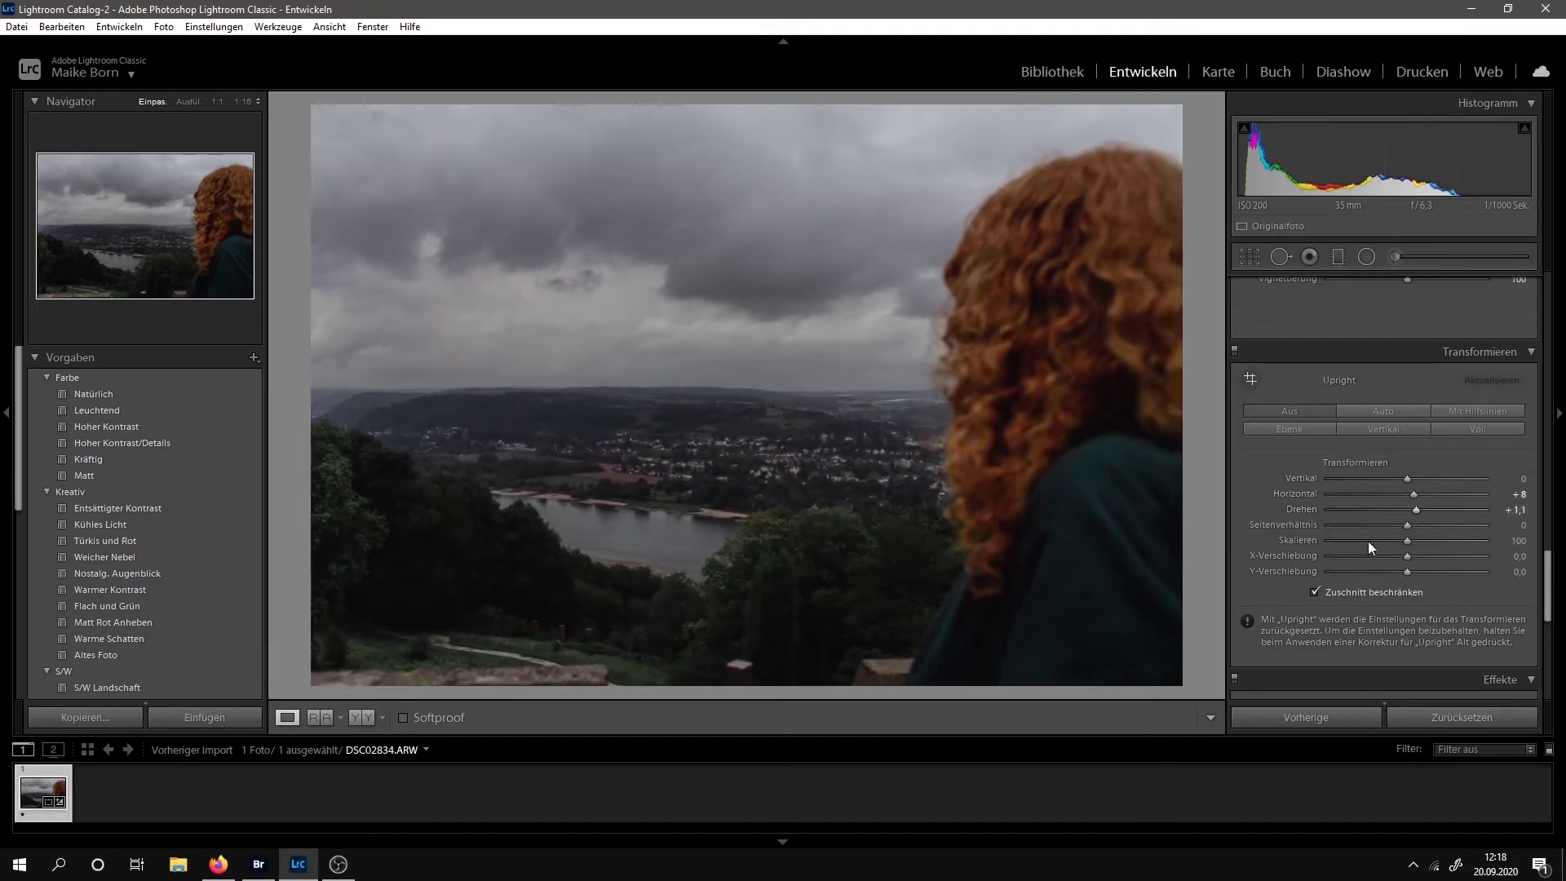
pyautogui.scroll(-4, 1278, 588)
pyautogui.moveTo(1409, 502)
pyautogui.mouseDown()
pyautogui.moveTo(1391, 516)
pyautogui.moveTo(1445, 563)
pyautogui.mouseUp()
# Add a −19 post-crop vignette, set Blue Primary hue −9, and compare before/after.
pyautogui.scroll(-2, 1303, 531)
pyautogui.scroll(-2, 1346, 596)
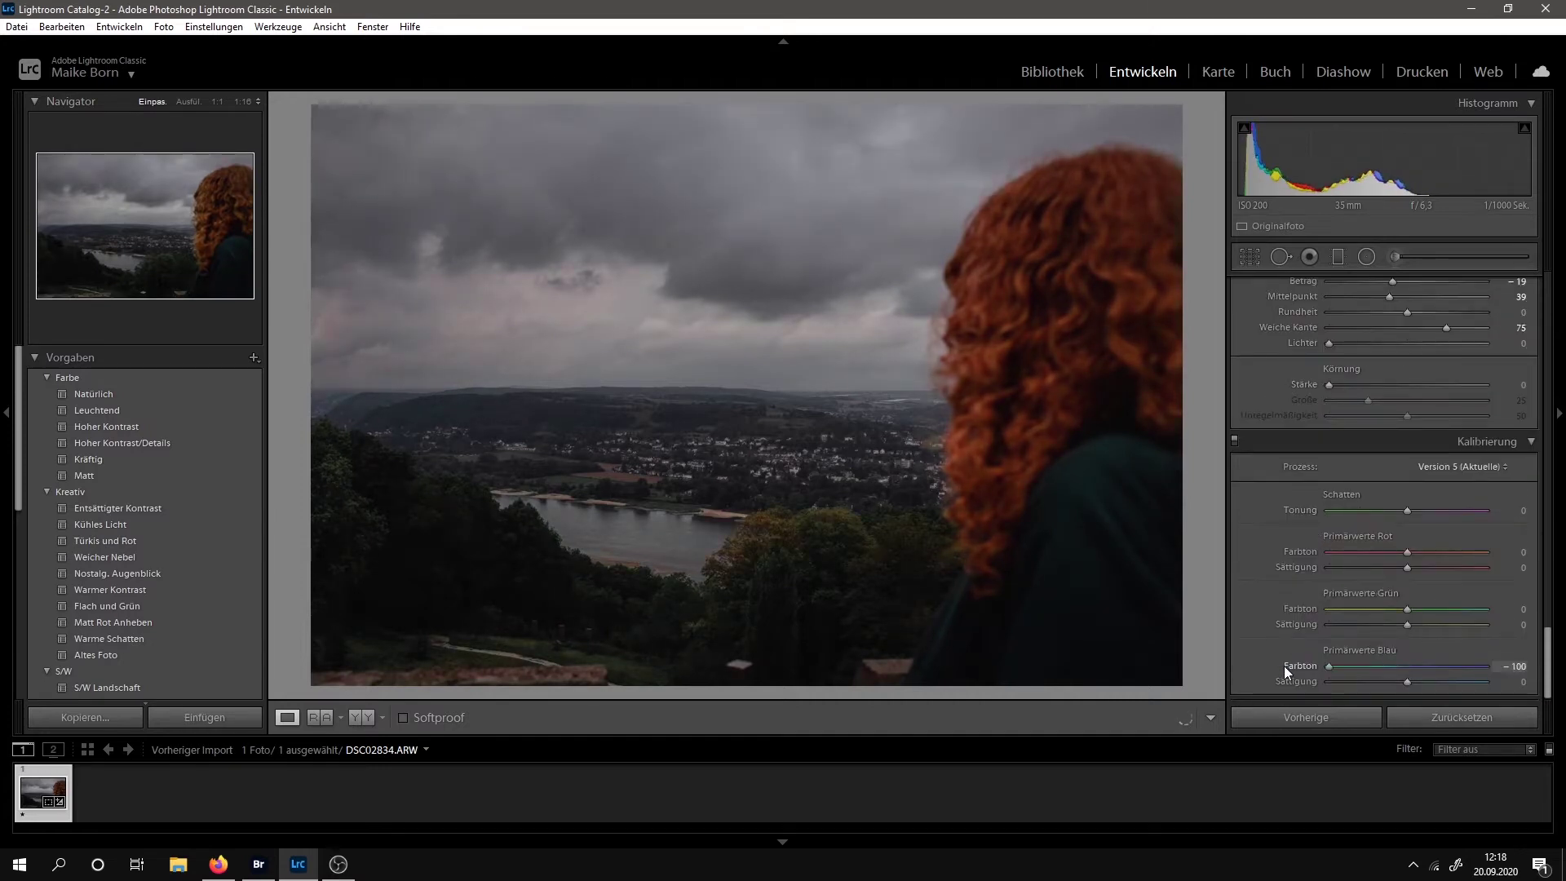
pyautogui.moveTo(1401, 672); pyautogui.dragTo(1398, 672)
pyautogui.moveTo(1406, 511)
pyautogui.mouseDown()
pyautogui.moveTo(1447, 522)
pyautogui.moveTo(1399, 525)
pyautogui.mouseUp()
pyautogui.scroll(10, 1297, 538)
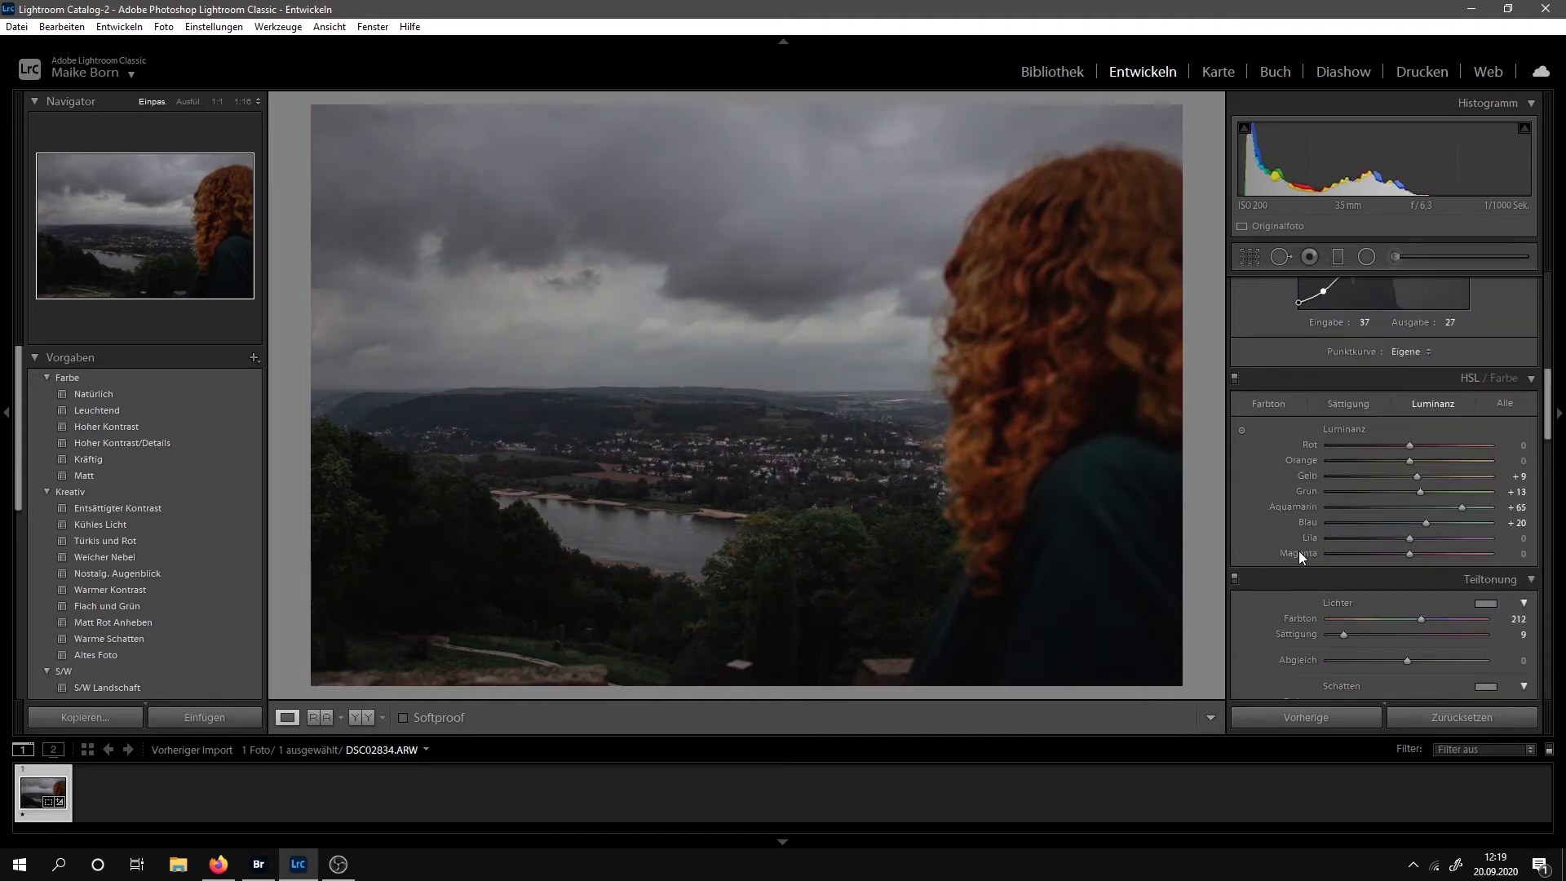
pyautogui.scroll(5, 1298, 550)
pyautogui.click(361, 717)
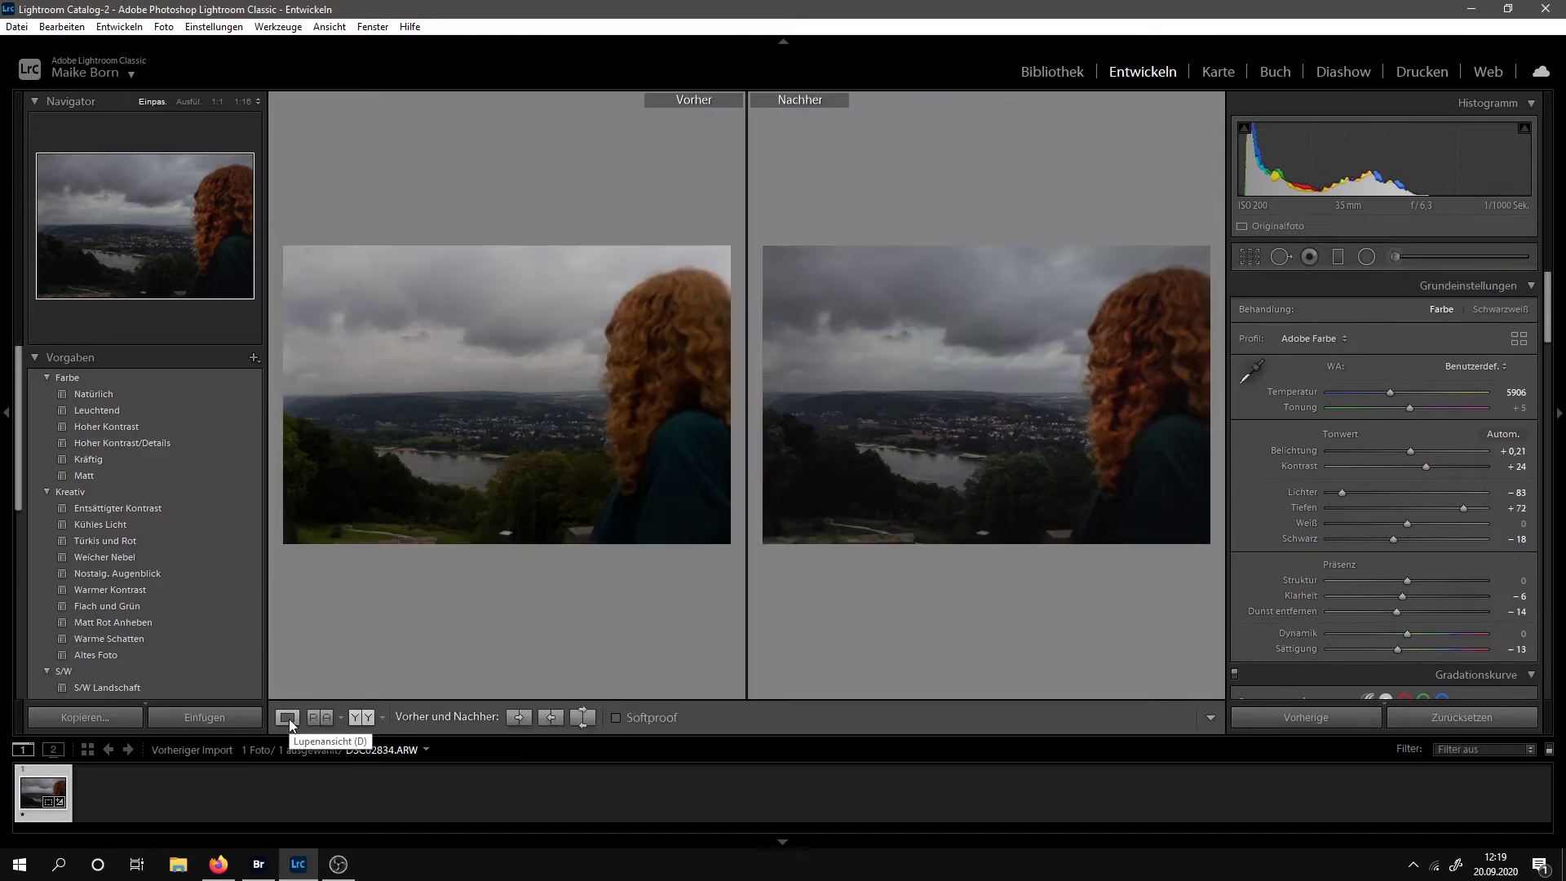
pyautogui.click(287, 718)
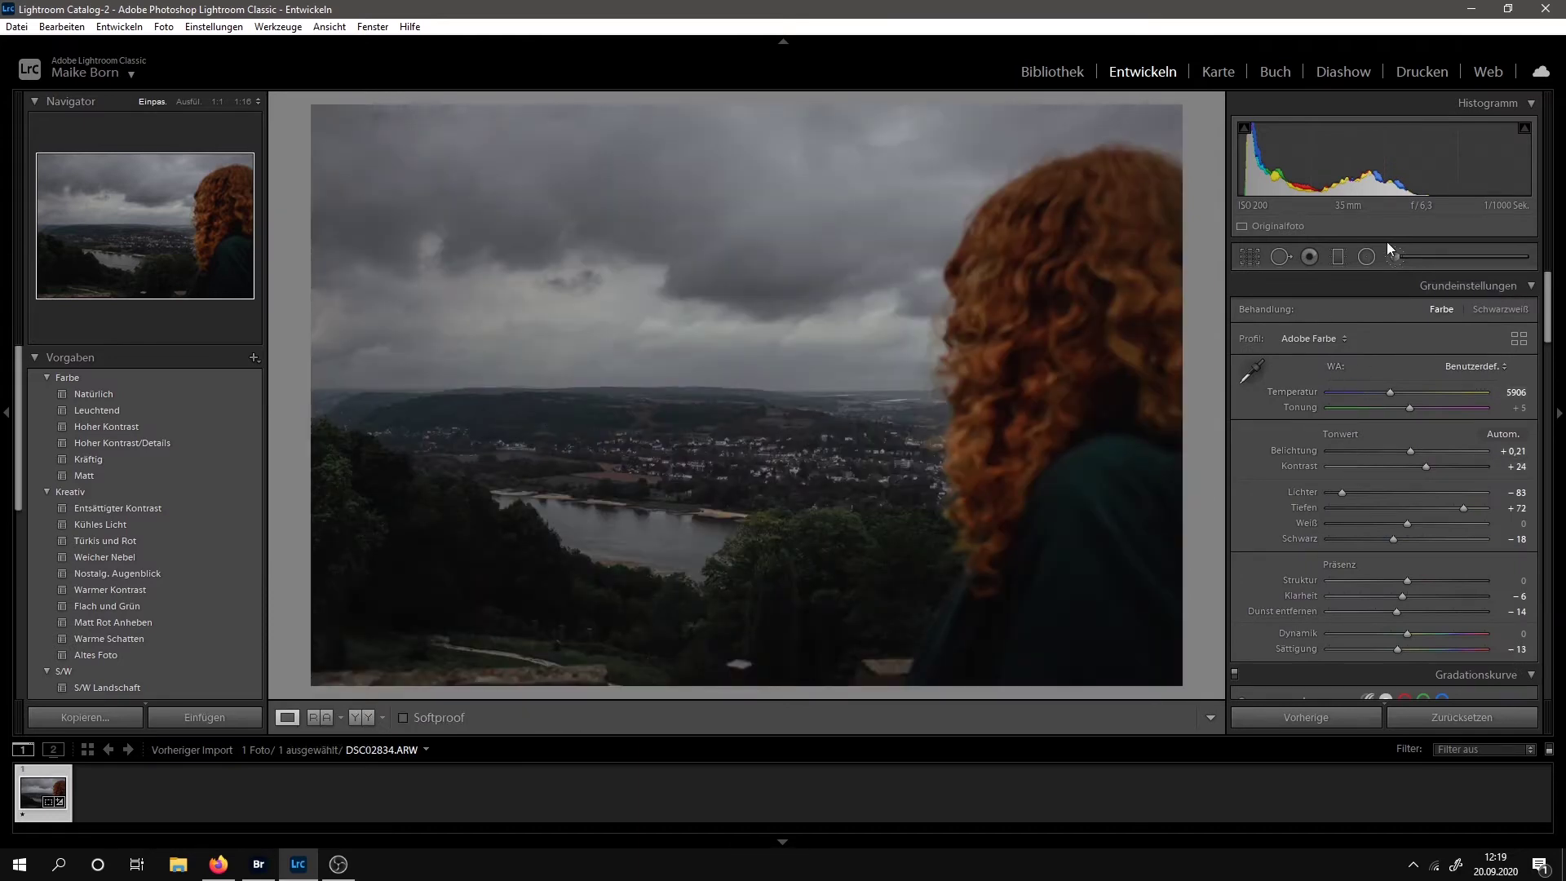
# Add a slightly darkened oval radial filter over the valley and town, kept off the hair.
pyautogui.click(1366, 257)
pyautogui.moveTo(595, 405); pyautogui.dragTo(921, 495)
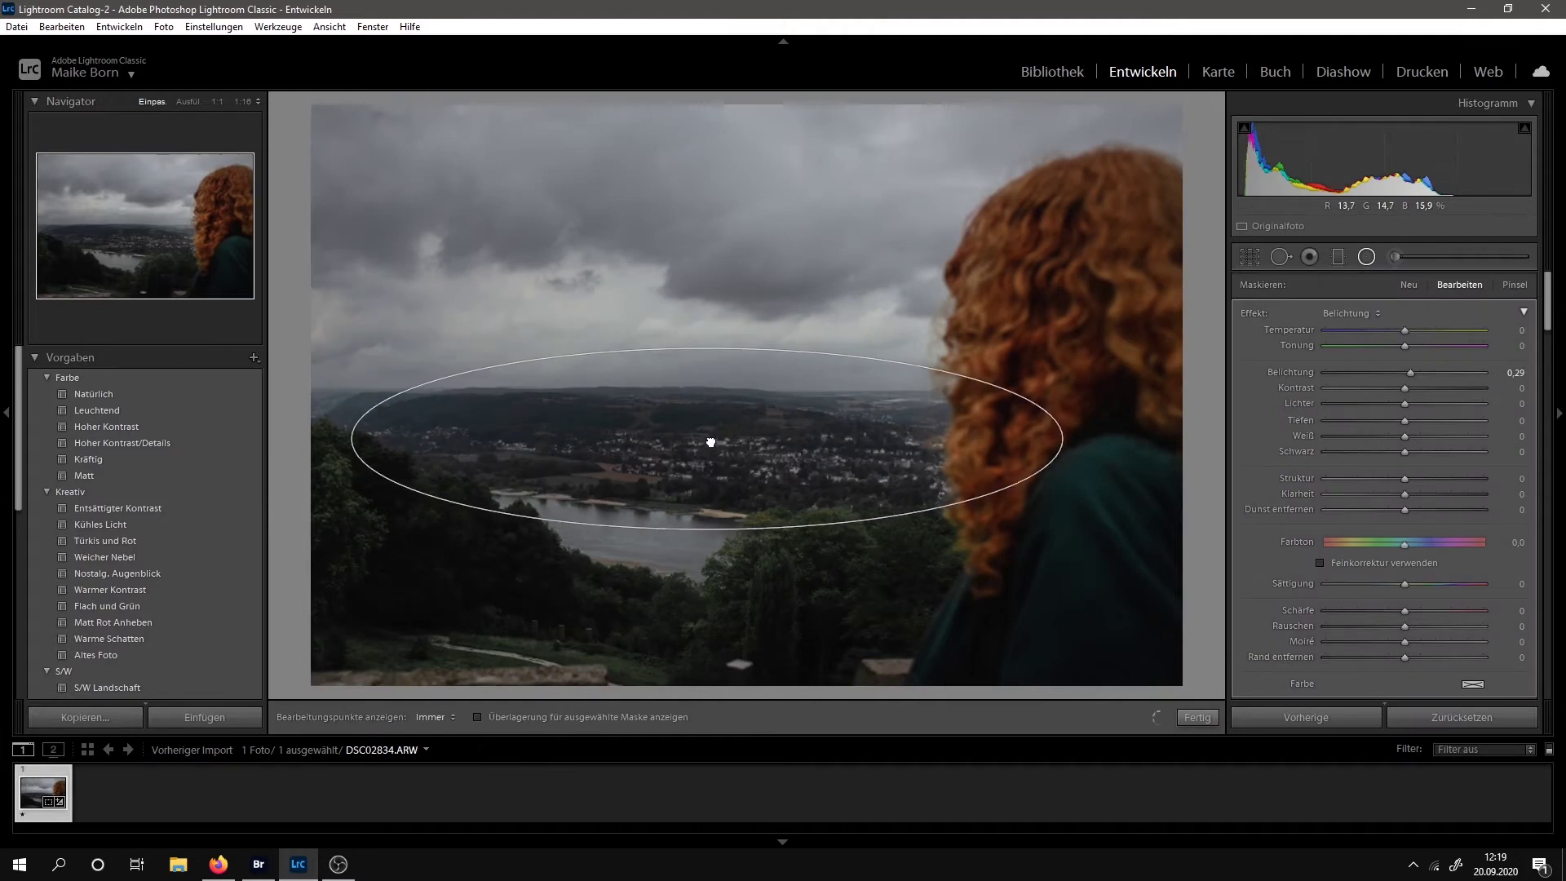
pyautogui.moveTo(574, 407); pyautogui.dragTo(1064, 574)
pyautogui.moveTo(1410, 372); pyautogui.dragTo(1407, 373)
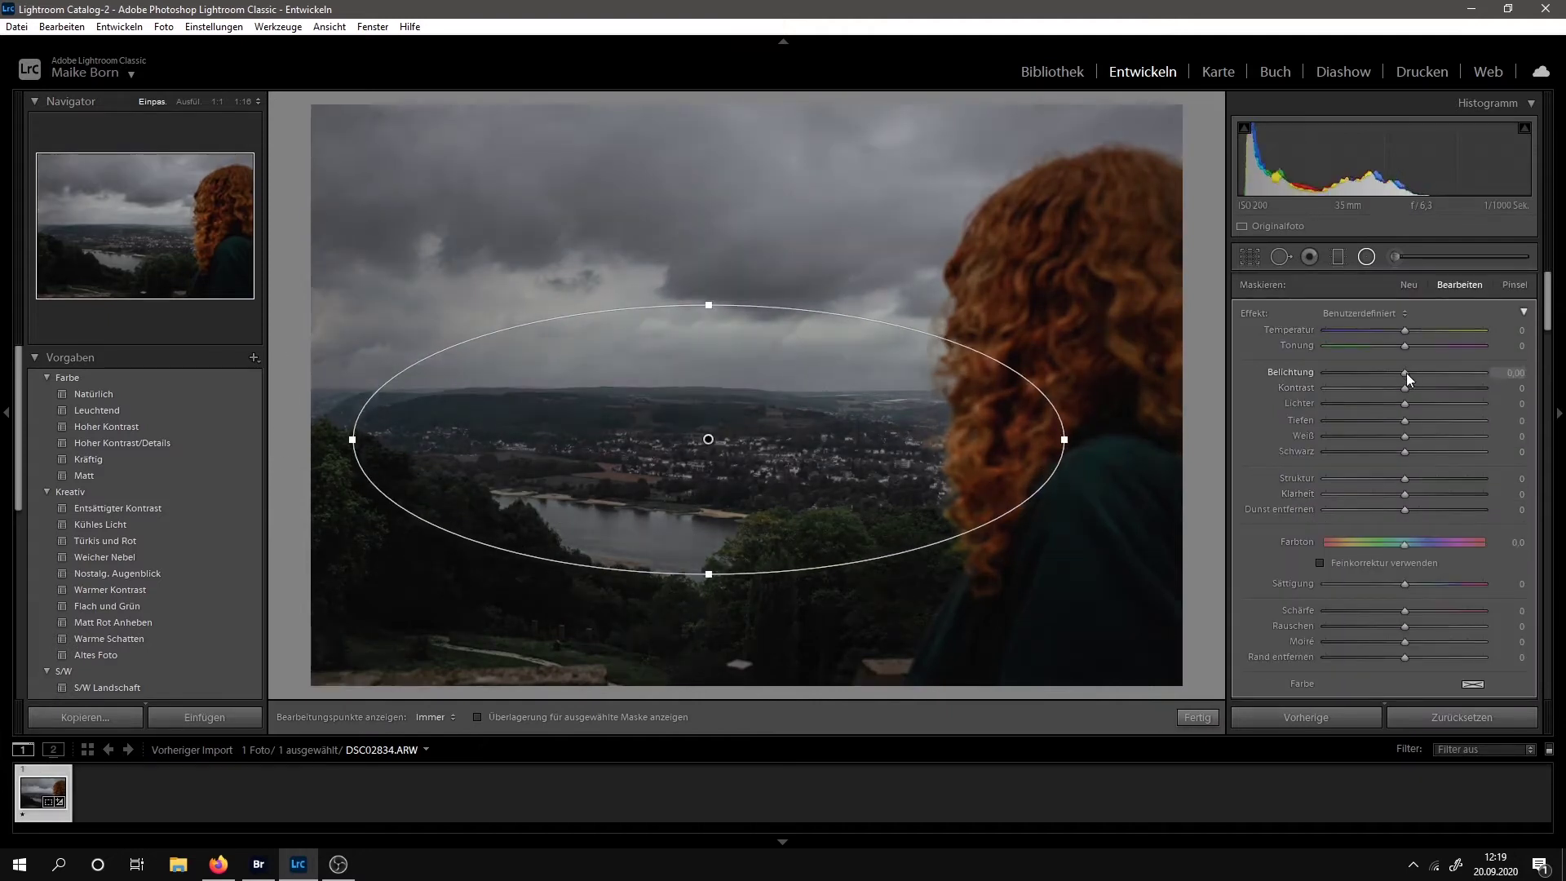
pyautogui.moveTo(1079, 440); pyautogui.dragTo(1036, 440)
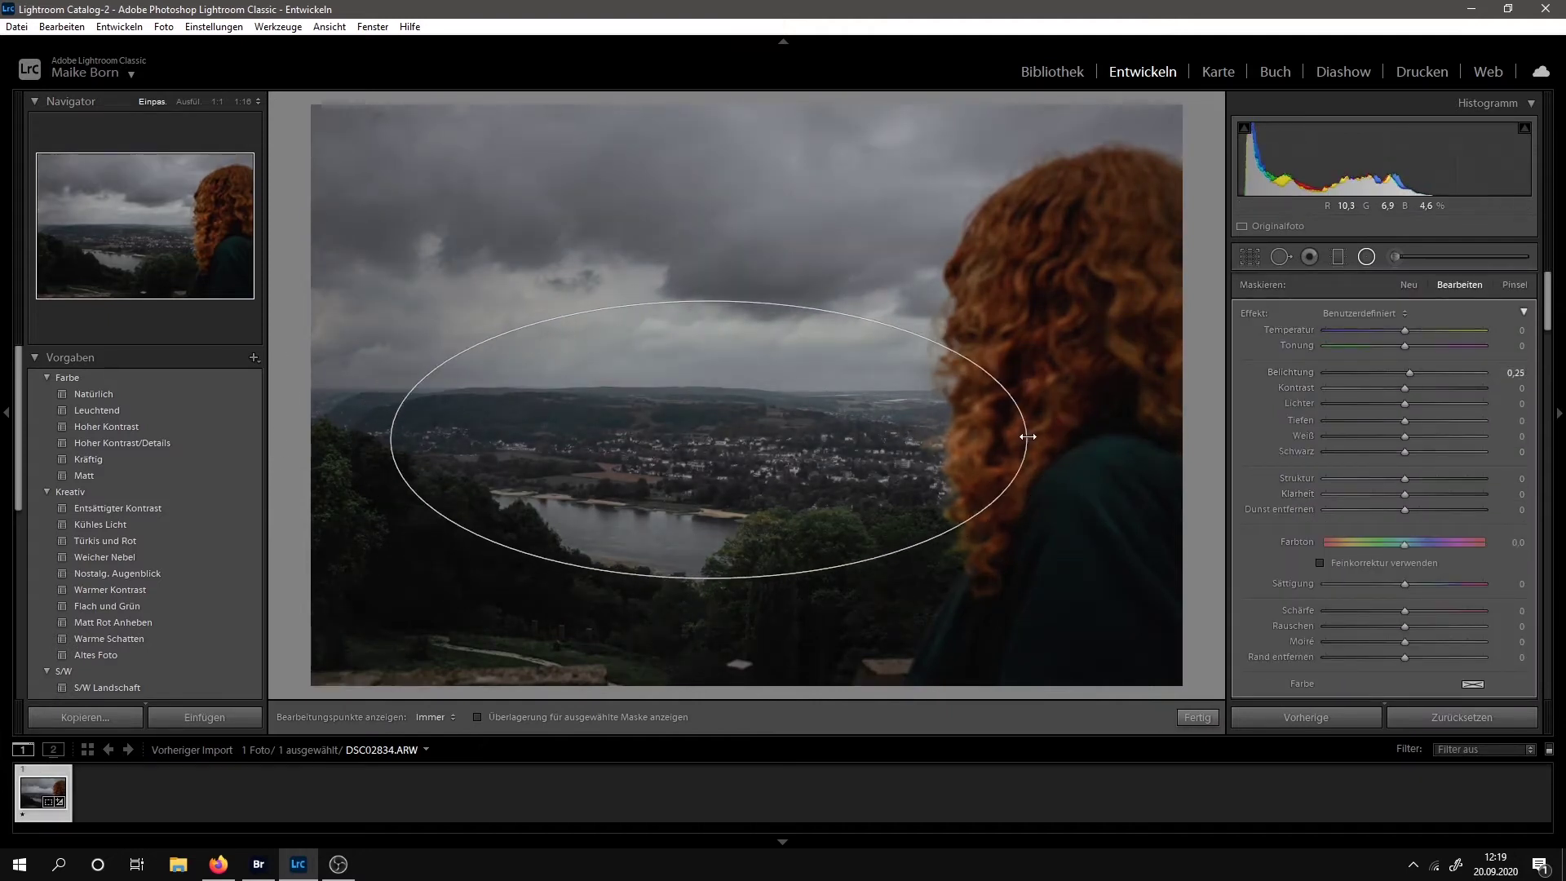
pyautogui.moveTo(857, 442); pyautogui.dragTo(842, 440)
# Draw a diagonal graduated filter across the woman with clarity −68 and exposure −0.29.
pyautogui.click(1338, 257)
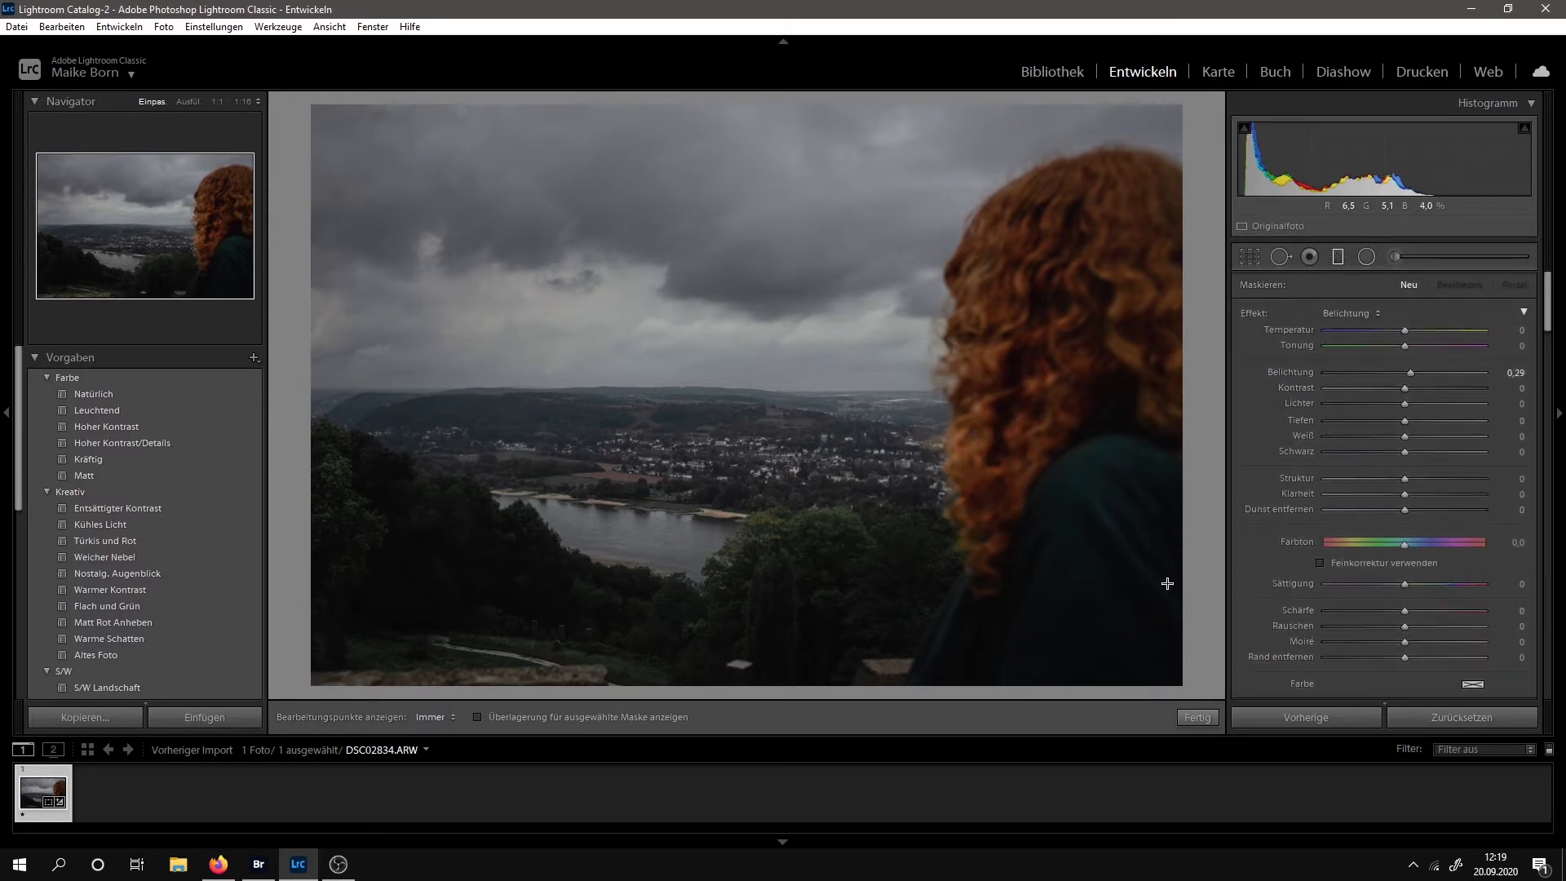
pyautogui.moveTo(815, 293); pyautogui.dragTo(1007, 568)
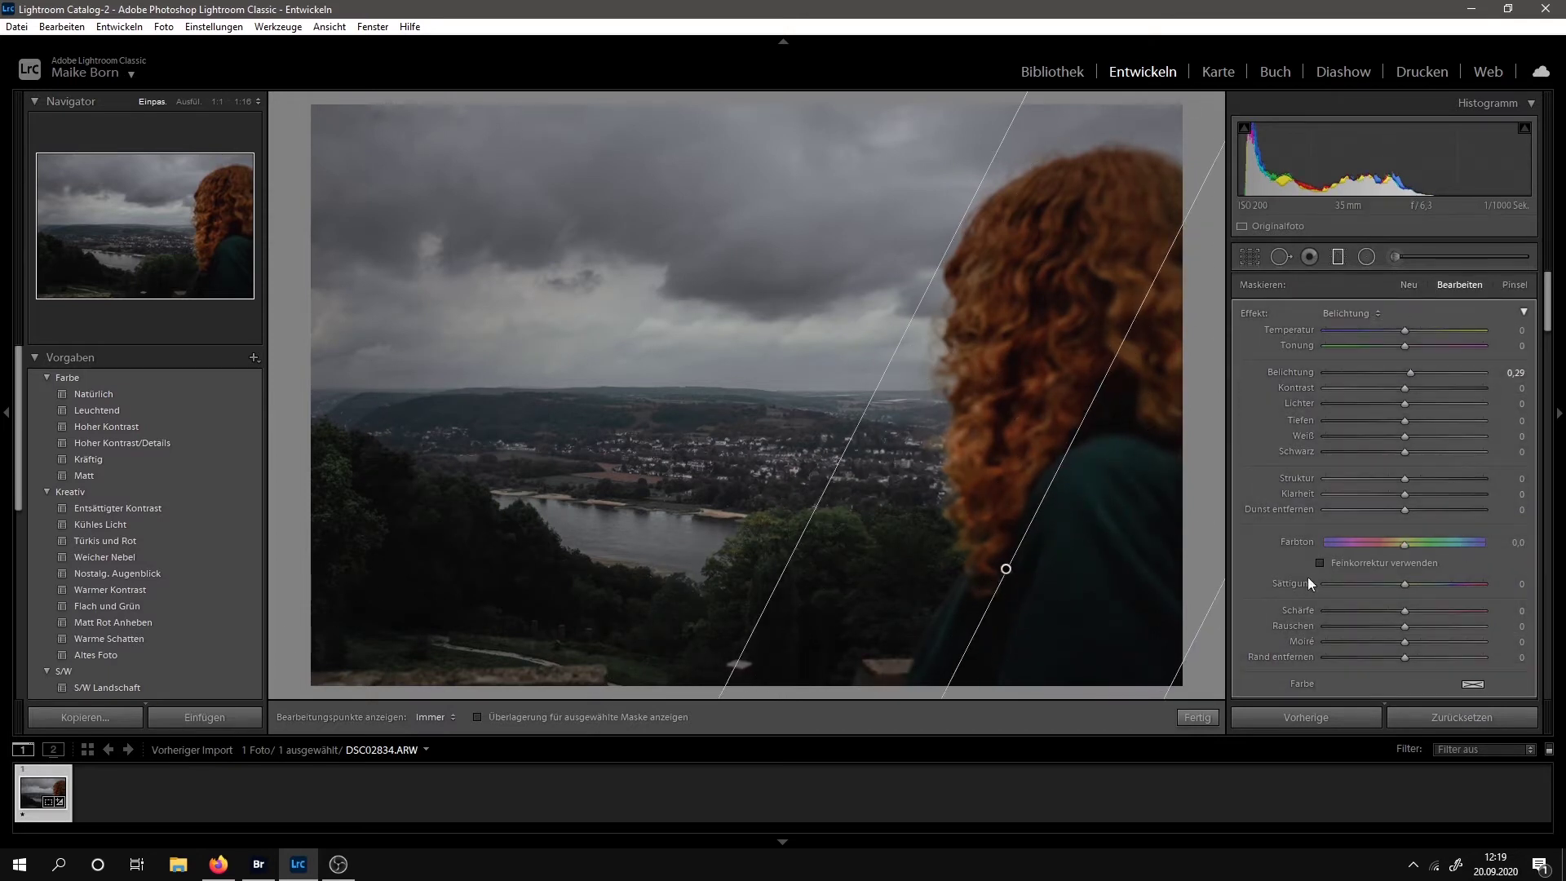
pyautogui.moveTo(1323, 494); pyautogui.dragTo(1352, 493)
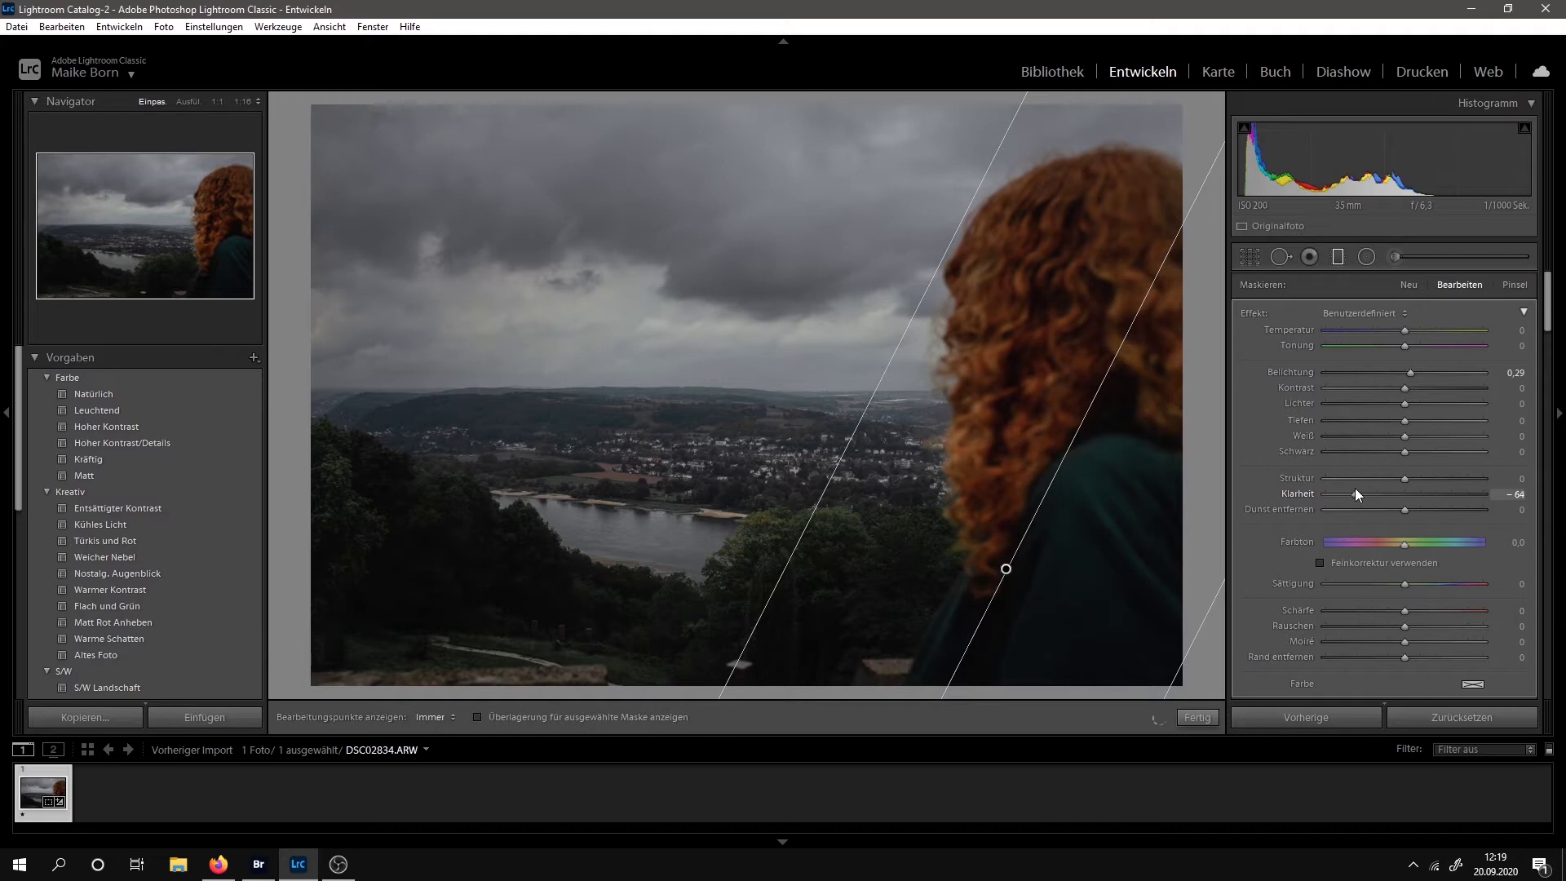
pyautogui.moveTo(1410, 373); pyautogui.dragTo(1399, 375)
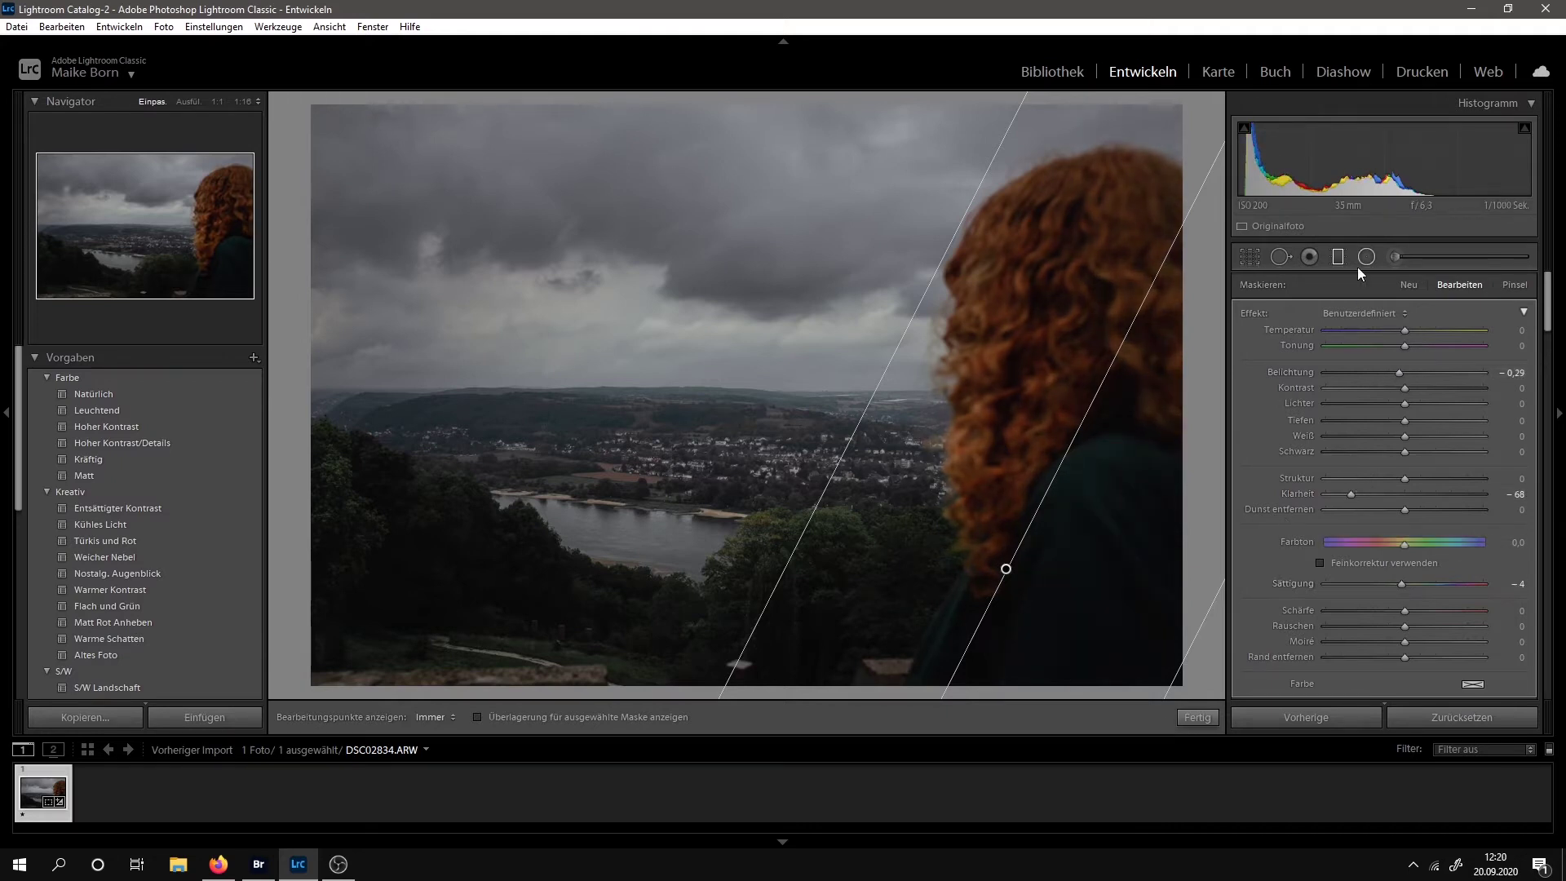
# Add a sky graduated filter with negative exposure, highlights −27 and saturation −26.
pyautogui.click(1408, 284)
pyautogui.moveTo(717, 111); pyautogui.dragTo(697, 363)
pyautogui.moveTo(1410, 372); pyautogui.dragTo(1383, 404)
pyautogui.moveTo(718, 361); pyautogui.dragTo(734, 454)
pyautogui.moveTo(1404, 372); pyautogui.dragTo(1402, 372)
pyautogui.moveTo(1404, 584); pyautogui.dragTo(1383, 584)
pyautogui.click(1392, 256)
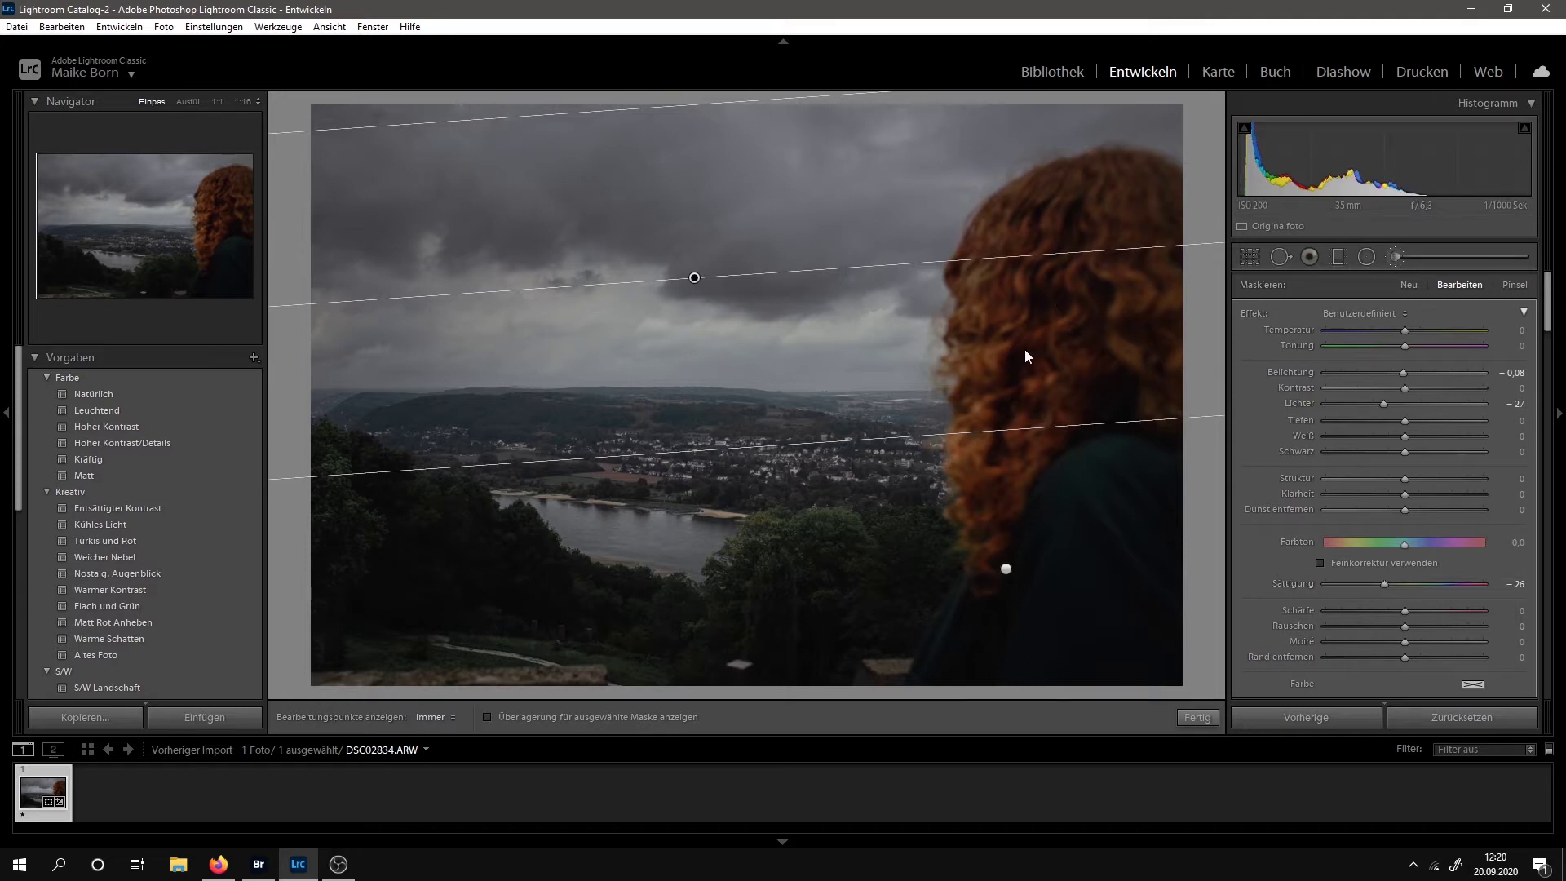
# Brush the hair with Exposure 0.33 and Temperature 16.
pyautogui.moveTo(995, 424); pyautogui.dragTo(1044, 213)
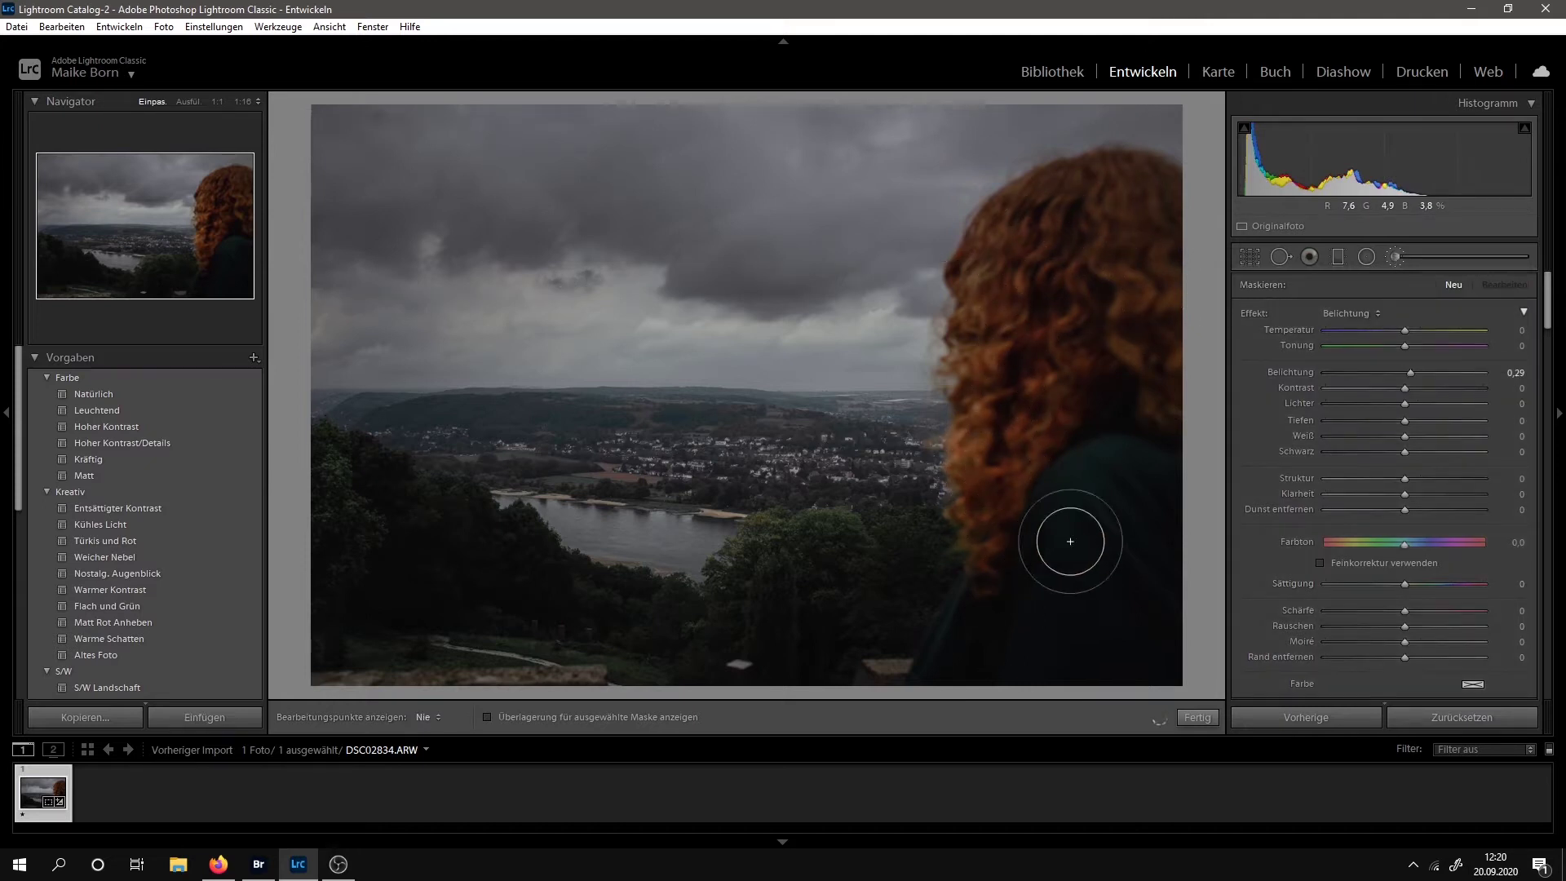
pyautogui.click(1409, 372)
pyautogui.moveTo(1409, 372); pyautogui.dragTo(1410, 332)
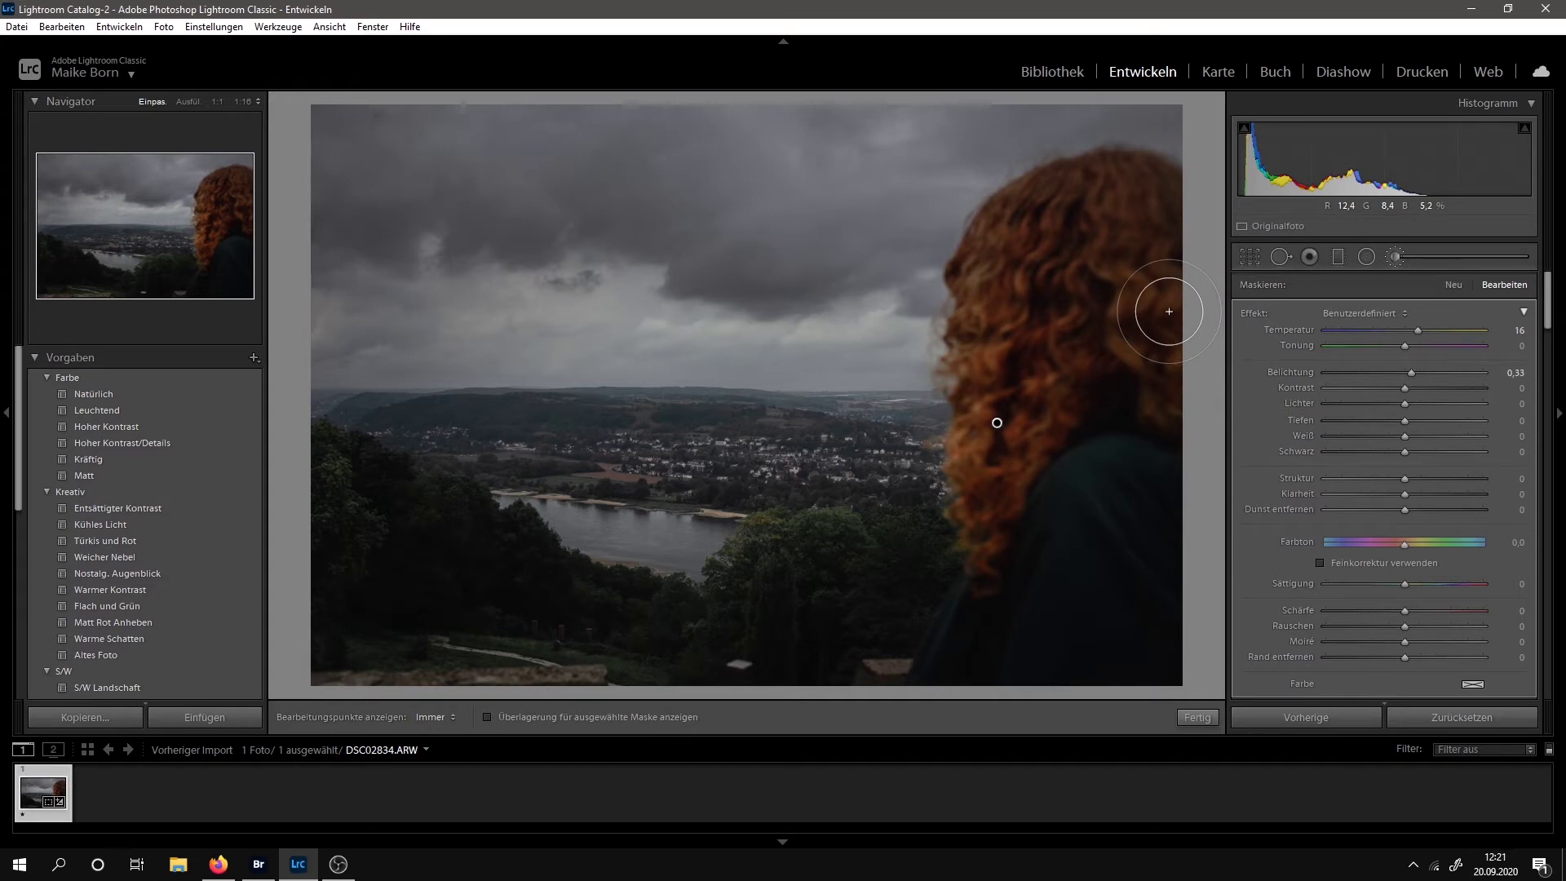
pyautogui.scroll(-3, 1459, 570)
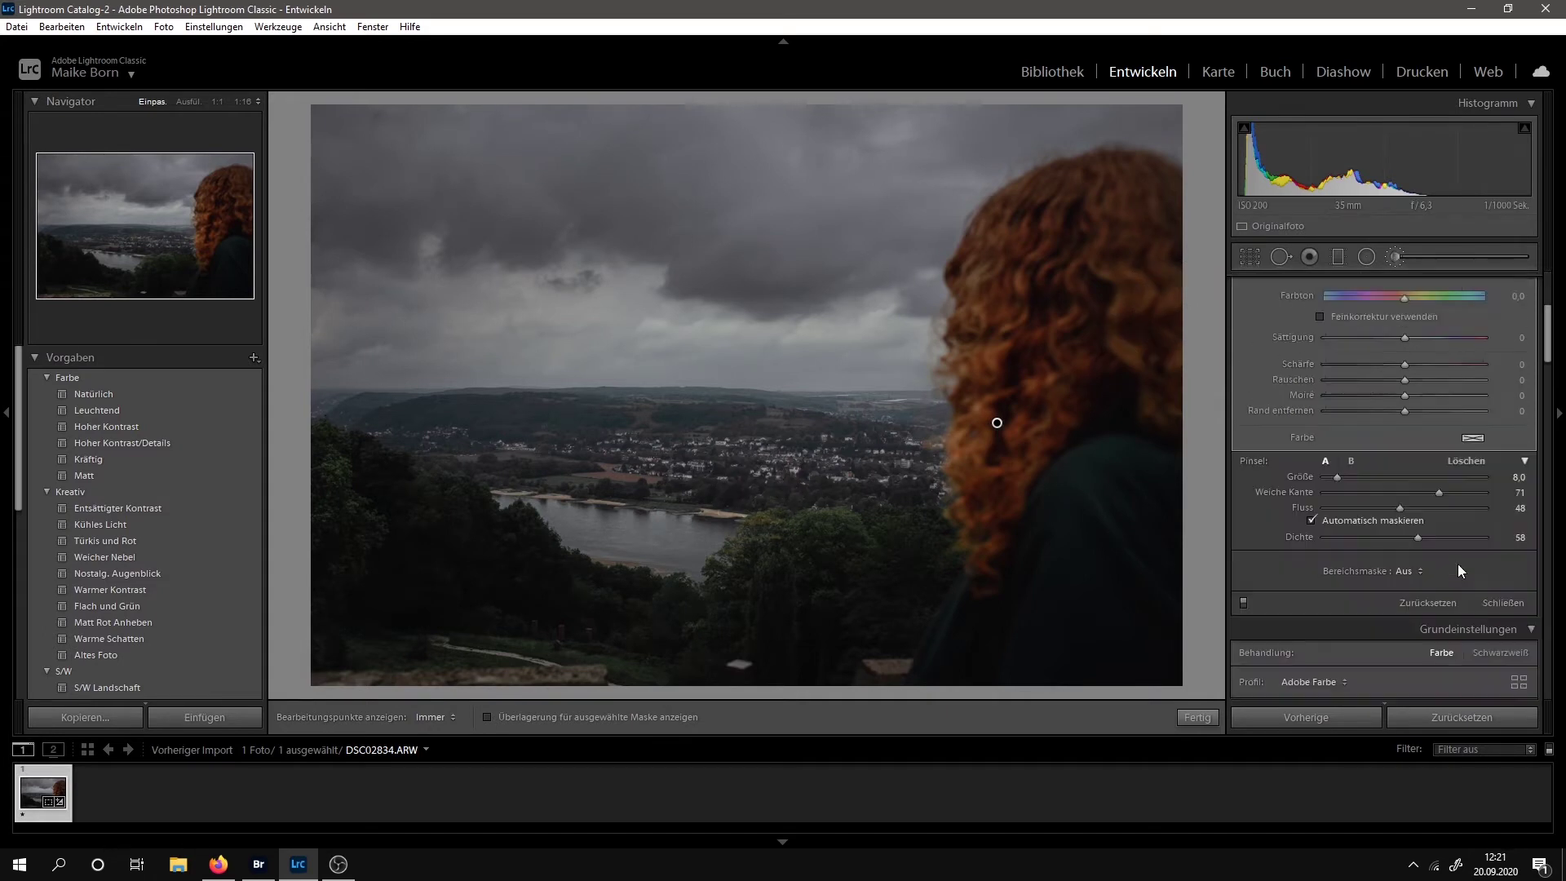
pyautogui.click(1503, 602)
# Paint a new brush mask over the river with Exposure +0.82.
pyautogui.click(1309, 256)
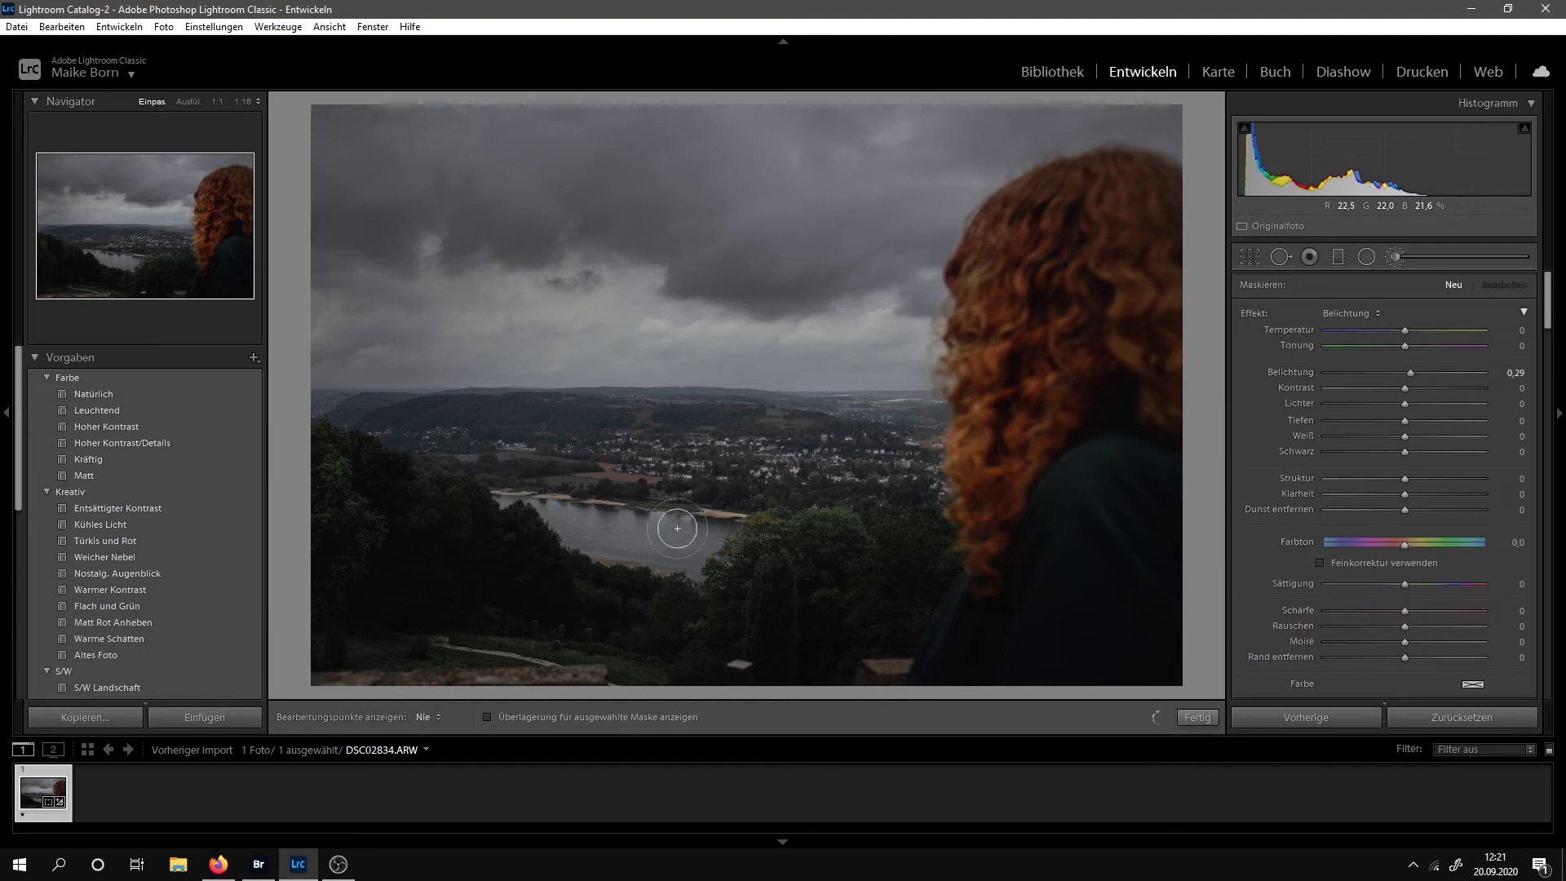
pyautogui.moveTo(516, 495); pyautogui.dragTo(664, 542)
pyautogui.moveTo(1410, 372); pyautogui.dragTo(1420, 377)
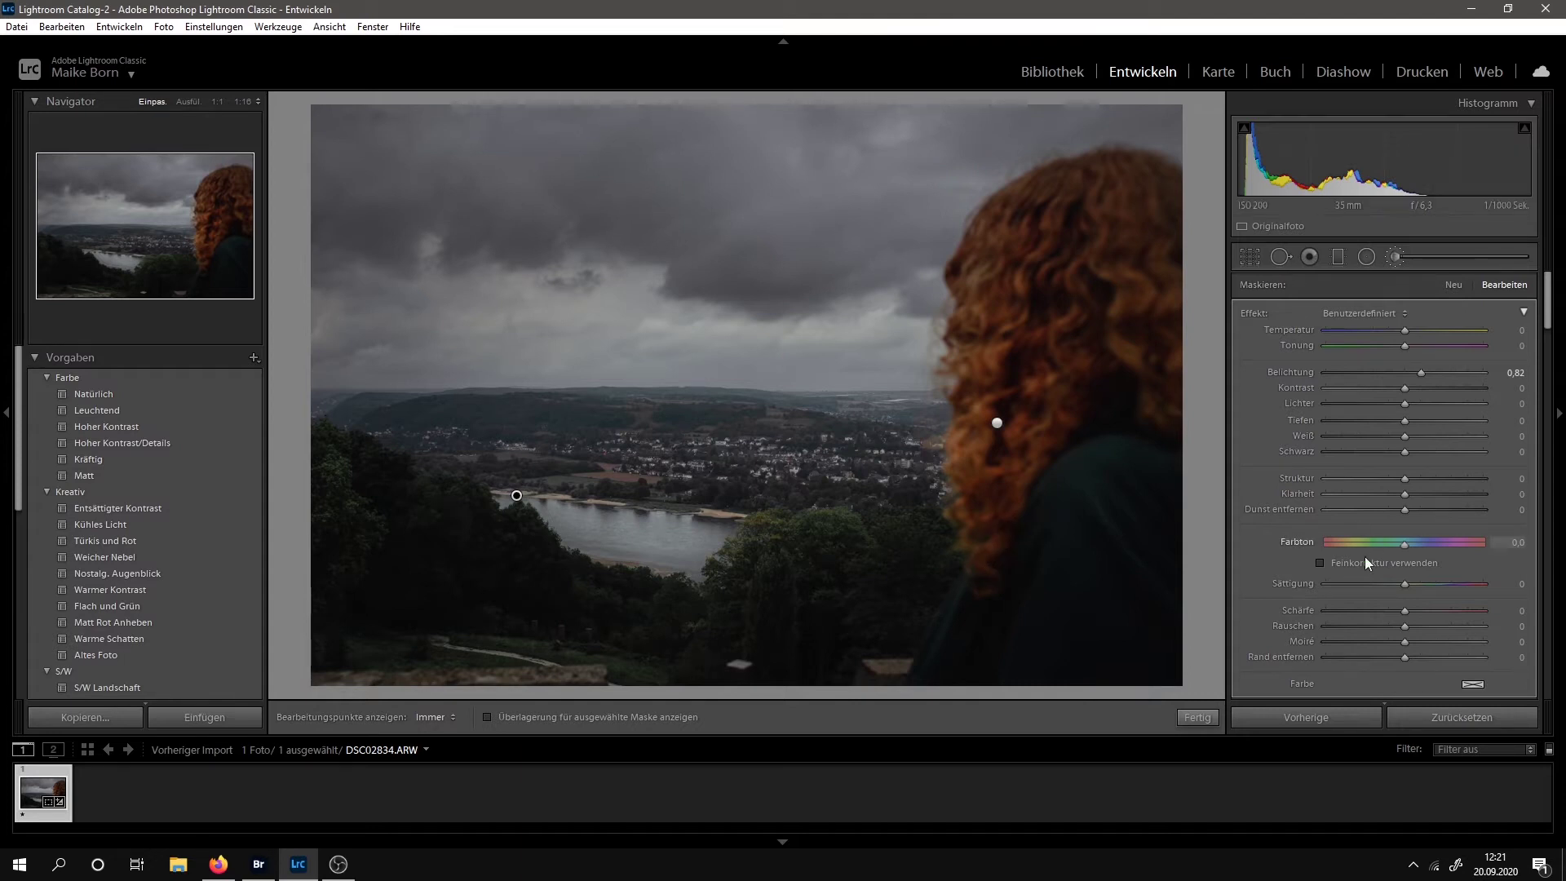
pyautogui.scroll(-3, 1507, 542)
pyautogui.click(1500, 623)
# Compare before and after, then bring up the photo's context menu.
pyautogui.click(365, 718)
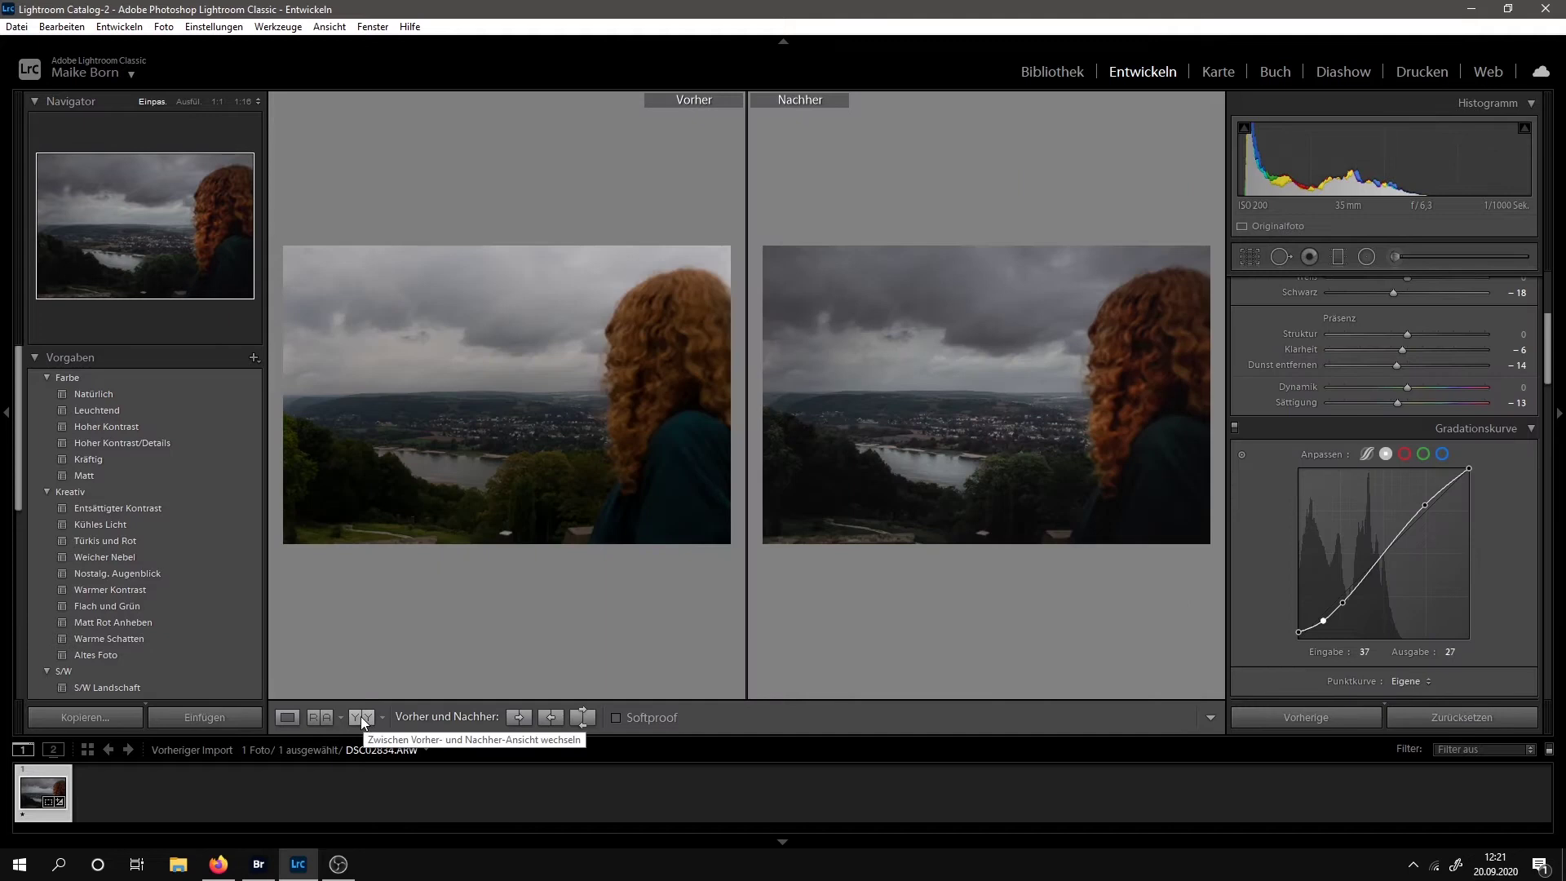
pyautogui.click(287, 717)
pyautogui.rightClick(688, 457)
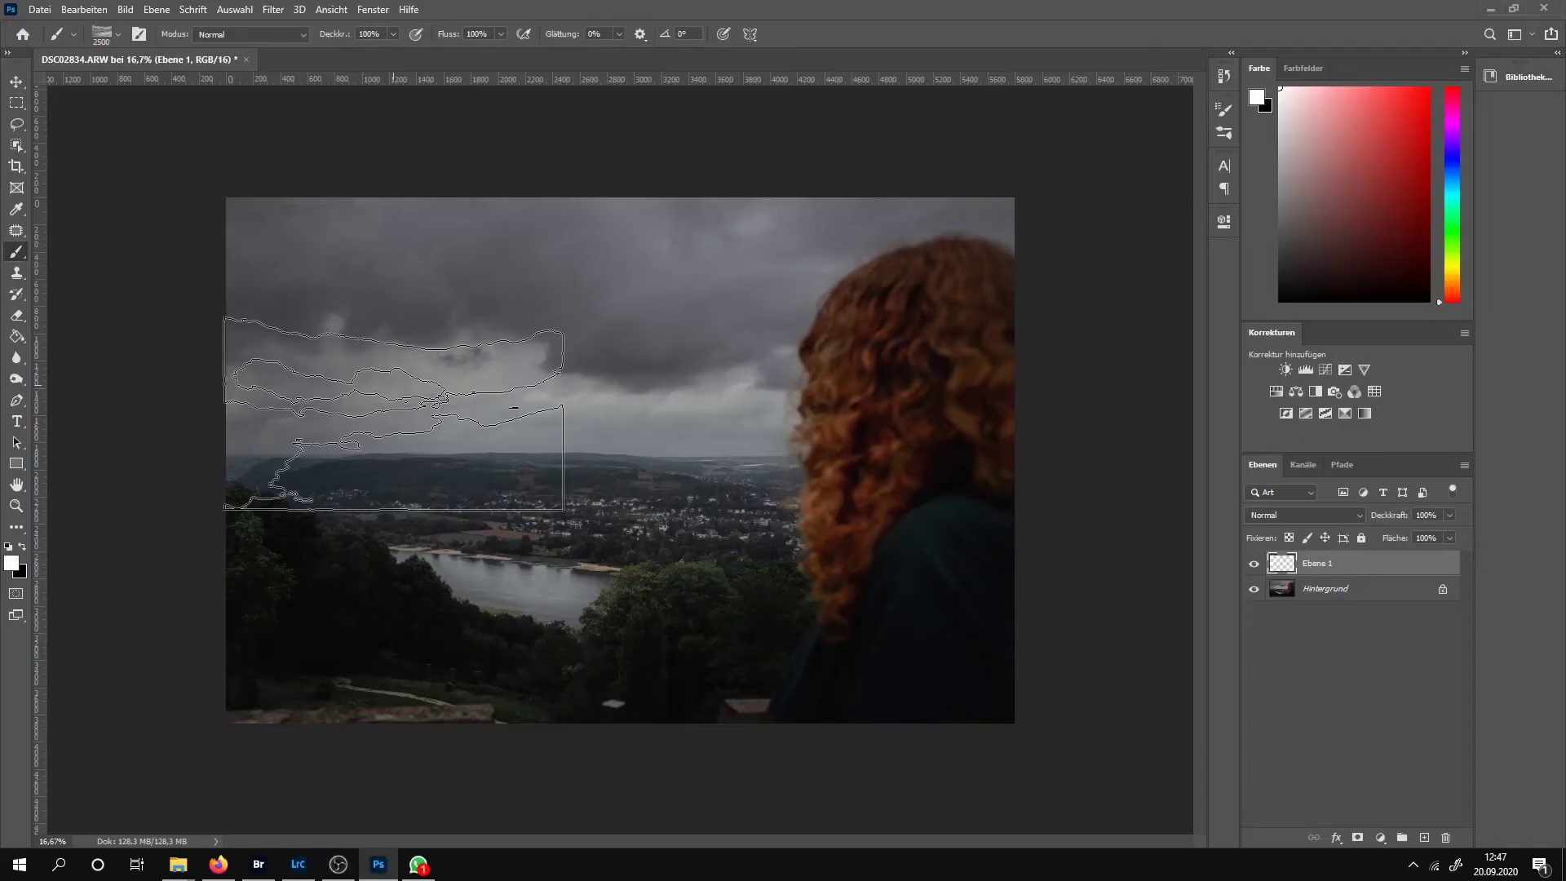
pyautogui.press('3')
pyautogui.moveTo(390, 473)
pyautogui.mouseDown()
pyautogui.moveTo(495, 479)
pyautogui.moveTo(502, 644)
pyautogui.mouseUp()
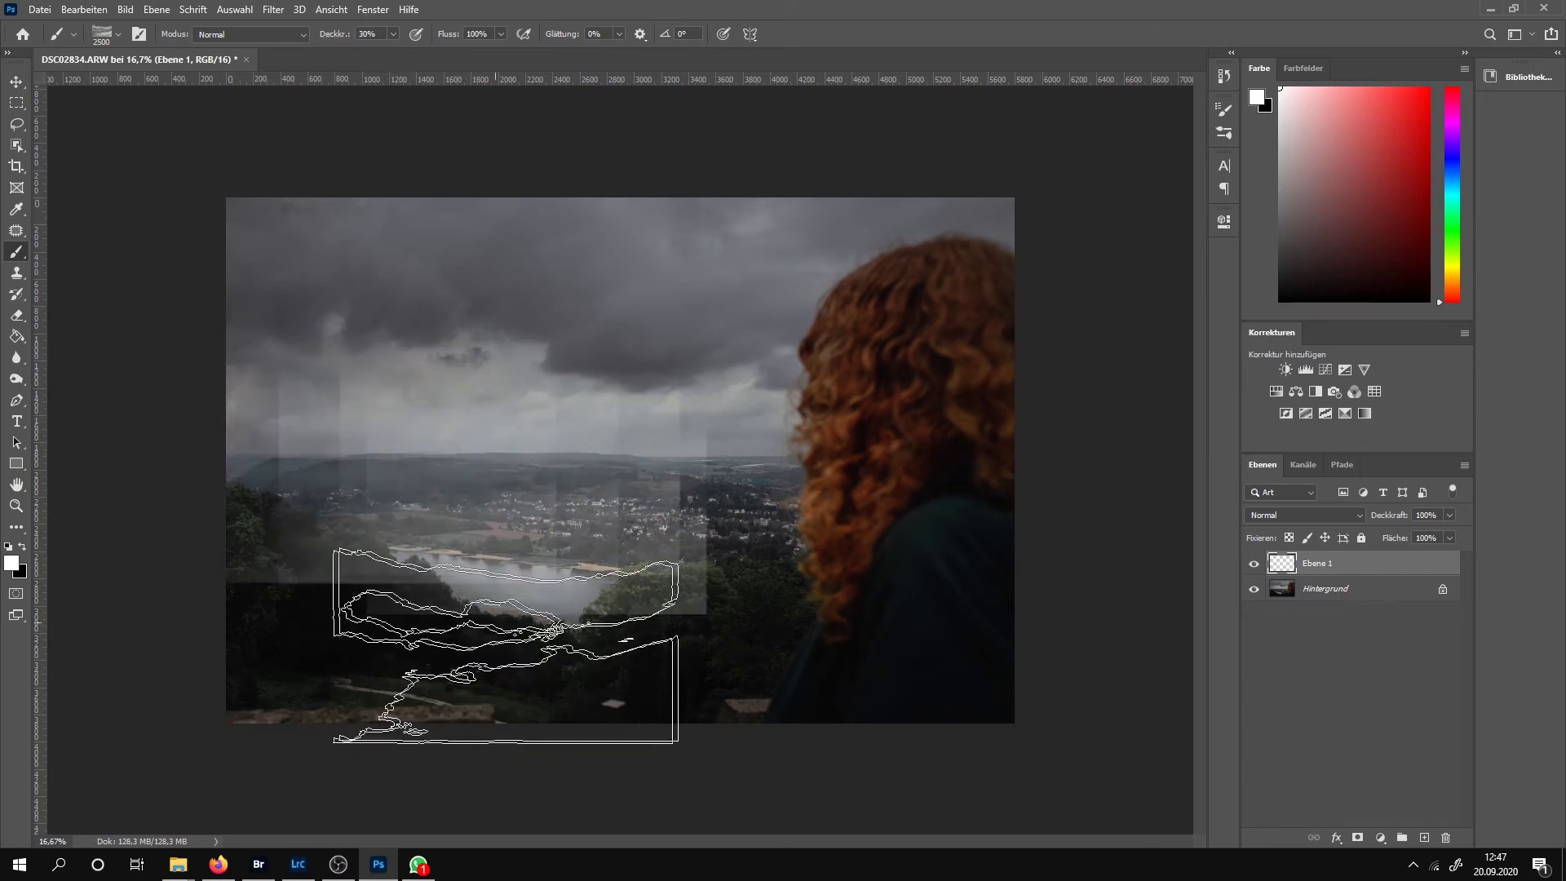
pyautogui.scroll(1, 501, 644)
pyautogui.press(']')
pyautogui.press(']')
pyautogui.press(']')
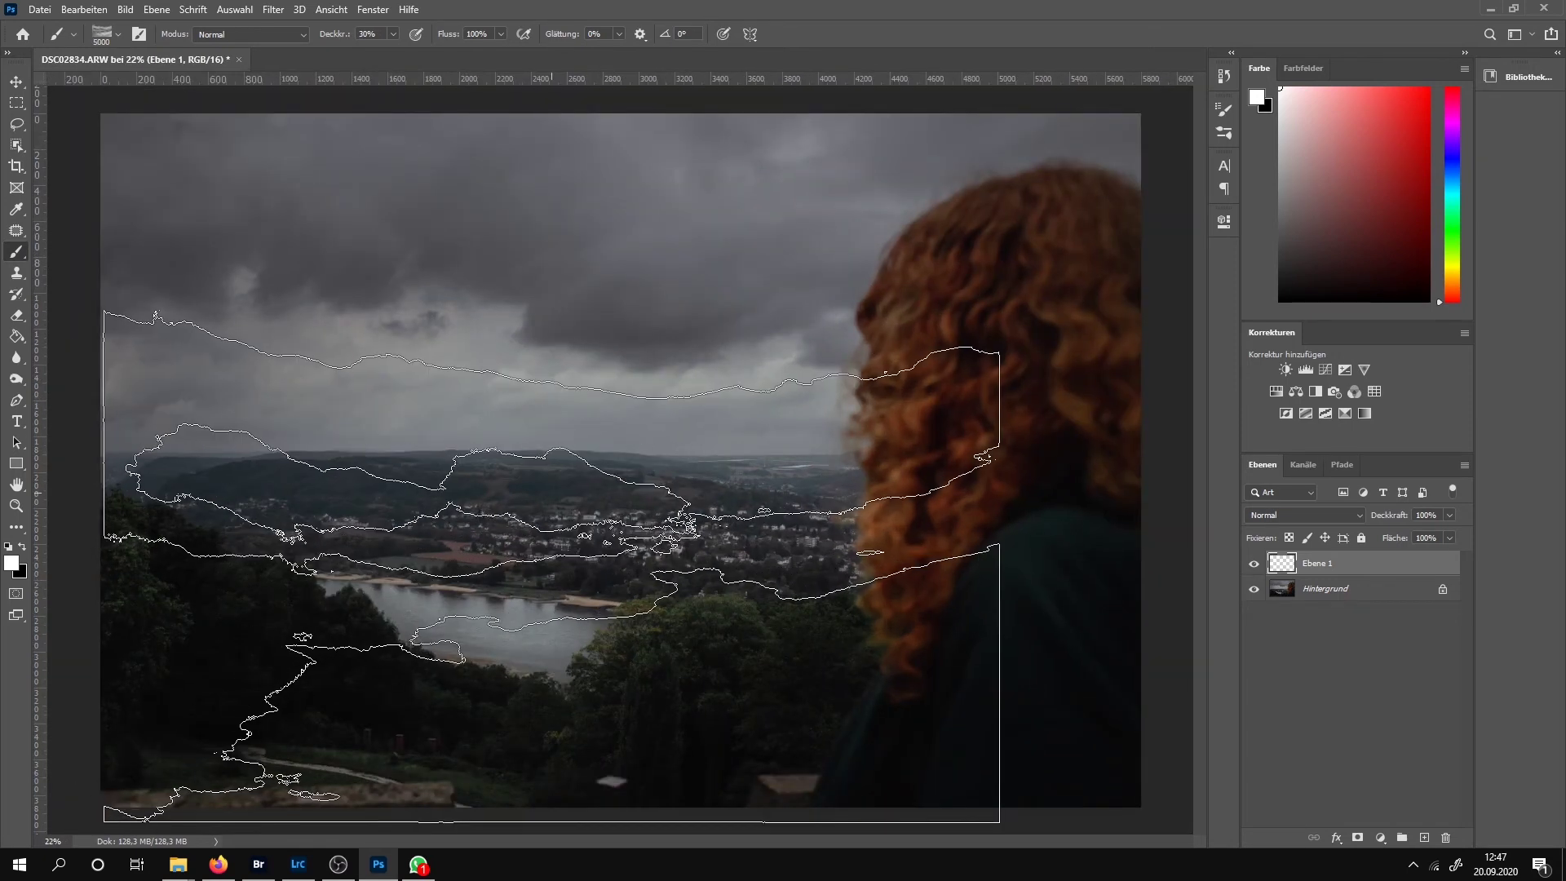
pyautogui.click(548, 546)
pyautogui.hotkey('ctrl', 'z')
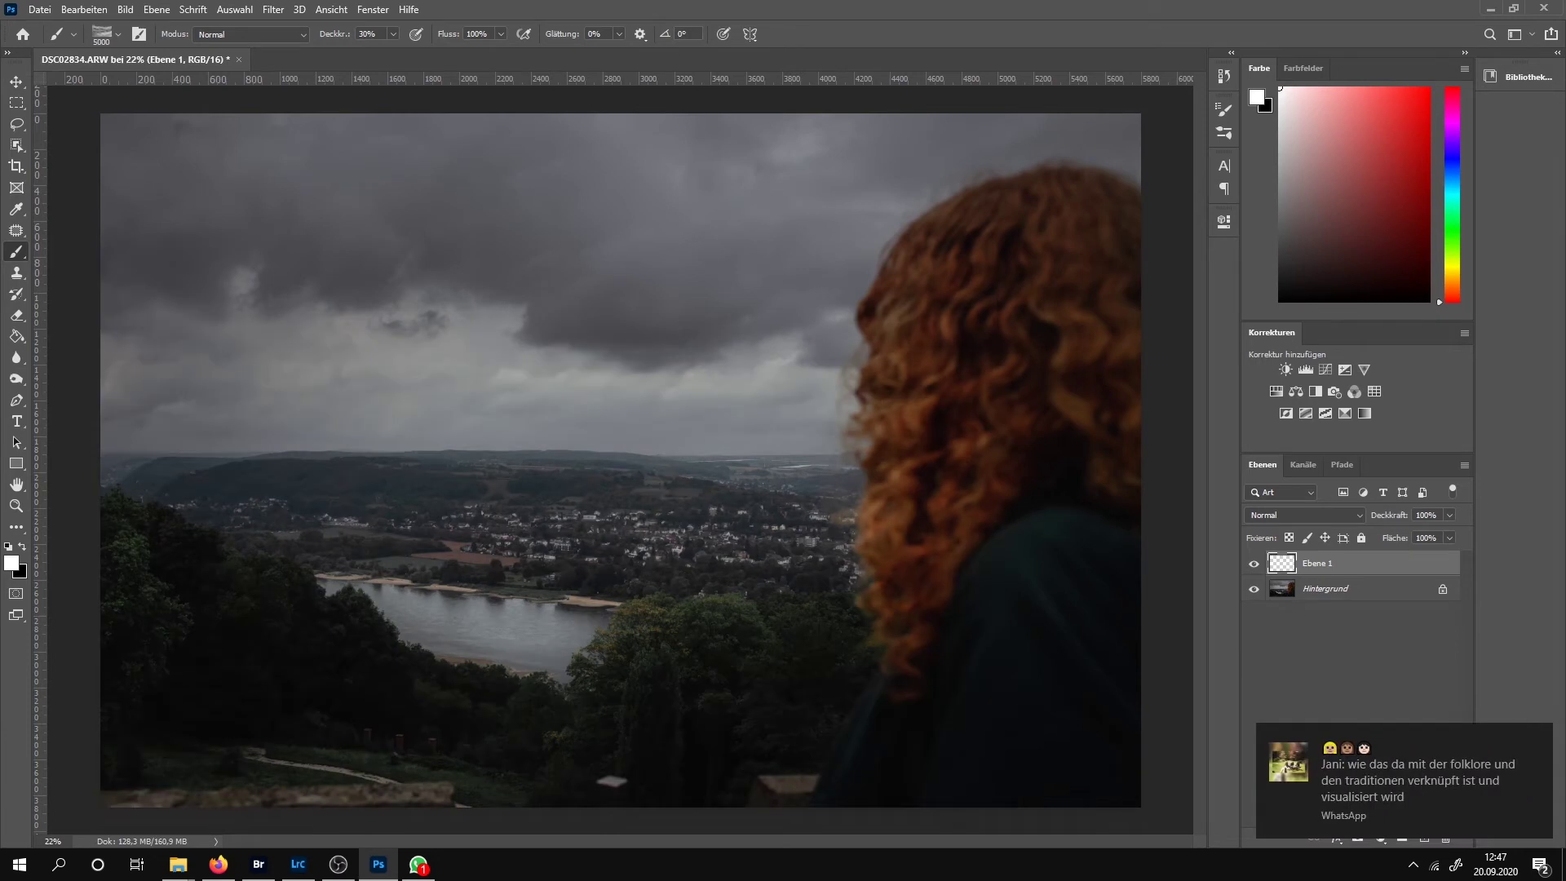
# Set up a 100%-opacity Soft Round brush at 200 px.
pyautogui.press('0')
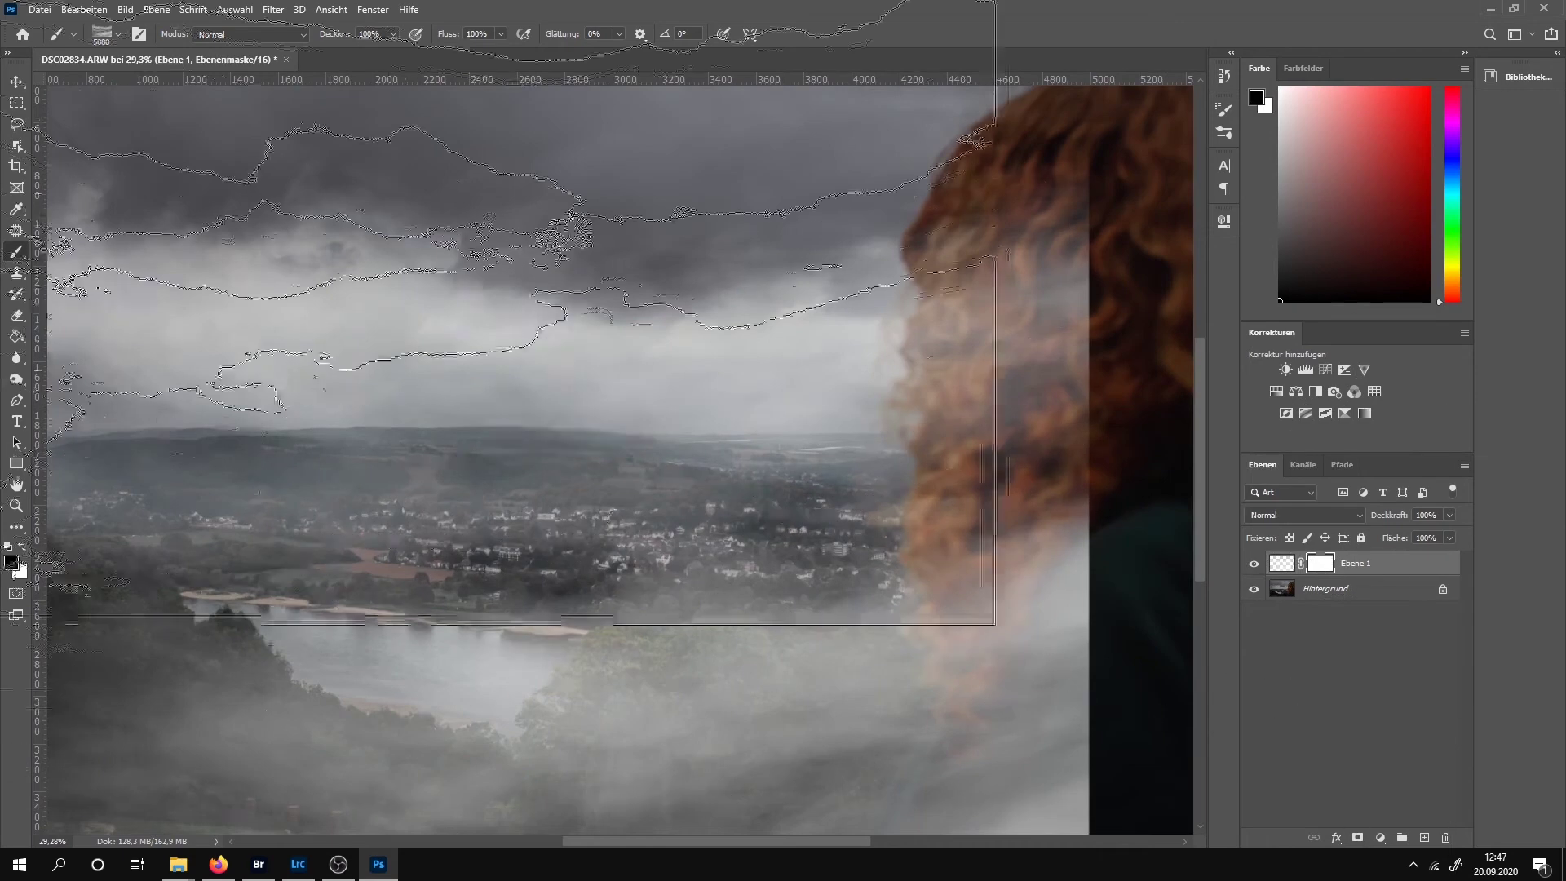
pyautogui.click(118, 35)
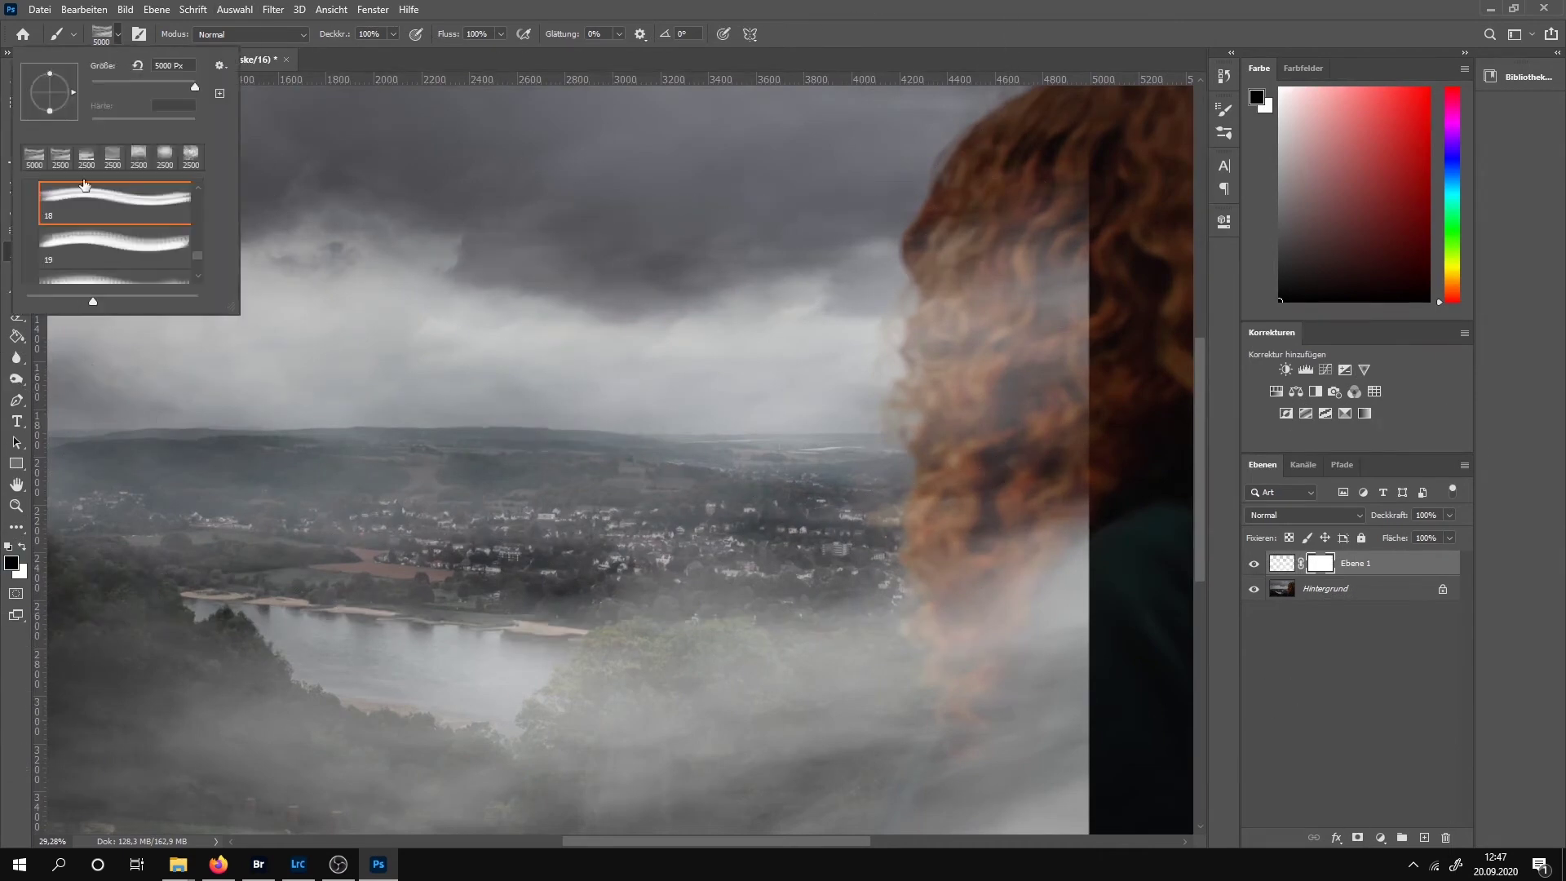
pyautogui.click(114, 220)
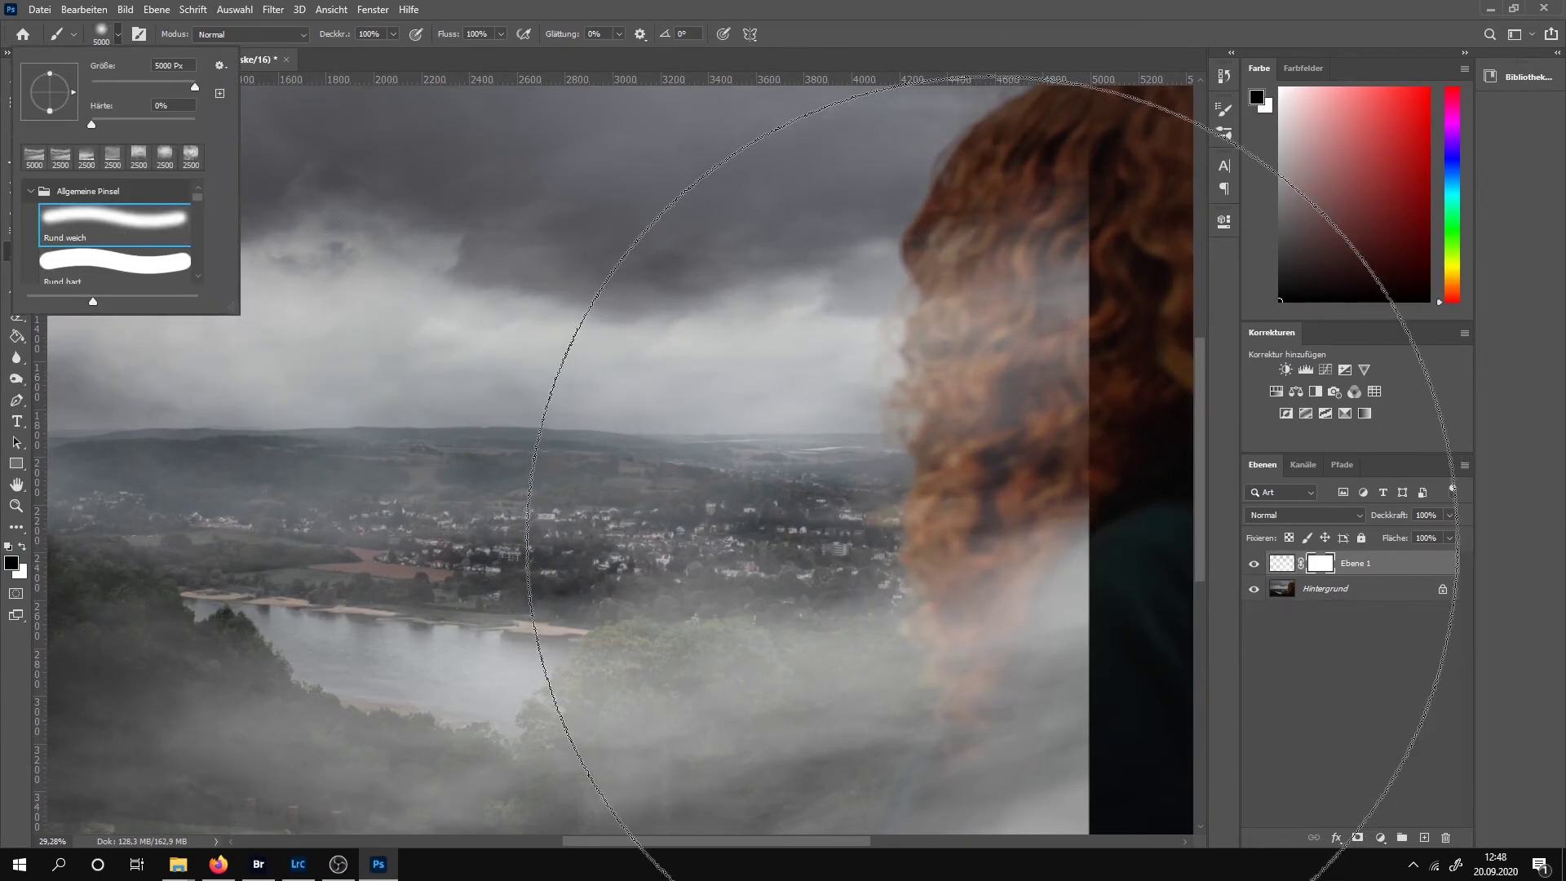
pyautogui.press('Escape')
pyautogui.press('[')
pyautogui.press('[')
pyautogui.press('[')
# Mask the fog away from the woman's hair from top to bottom.
pyautogui.moveTo(958, 472)
pyautogui.mouseDown()
pyautogui.moveTo(1056, 361)
pyautogui.moveTo(1056, 287)
pyautogui.moveTo(1004, 287)
pyautogui.mouseUp()
pyautogui.press(']')
pyautogui.press(']')
pyautogui.press(']')
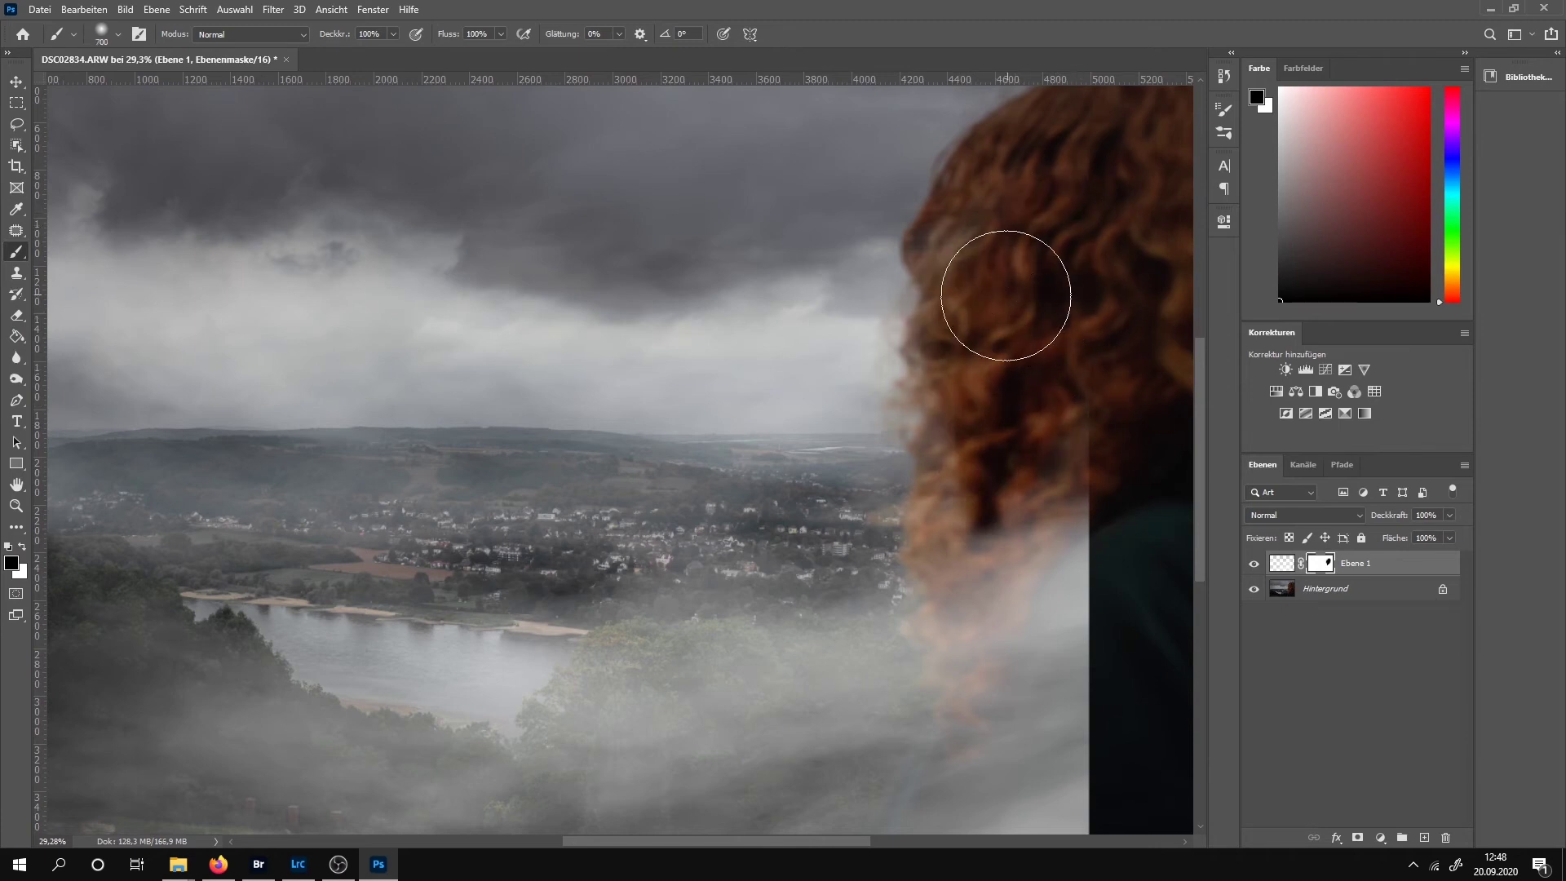
pyautogui.scroll(-2, 1004, 287)
pyautogui.moveTo(903, 332); pyautogui.dragTo(921, 706)
pyautogui.hotkey('ctrl', '0')
# Mask fog along the bottom edge with a larger, lower-opacity brush.
pyautogui.moveTo(954, 797)
pyautogui.mouseDown()
pyautogui.moveTo(115, 769)
pyautogui.moveTo(951, 694)
pyautogui.mouseUp()
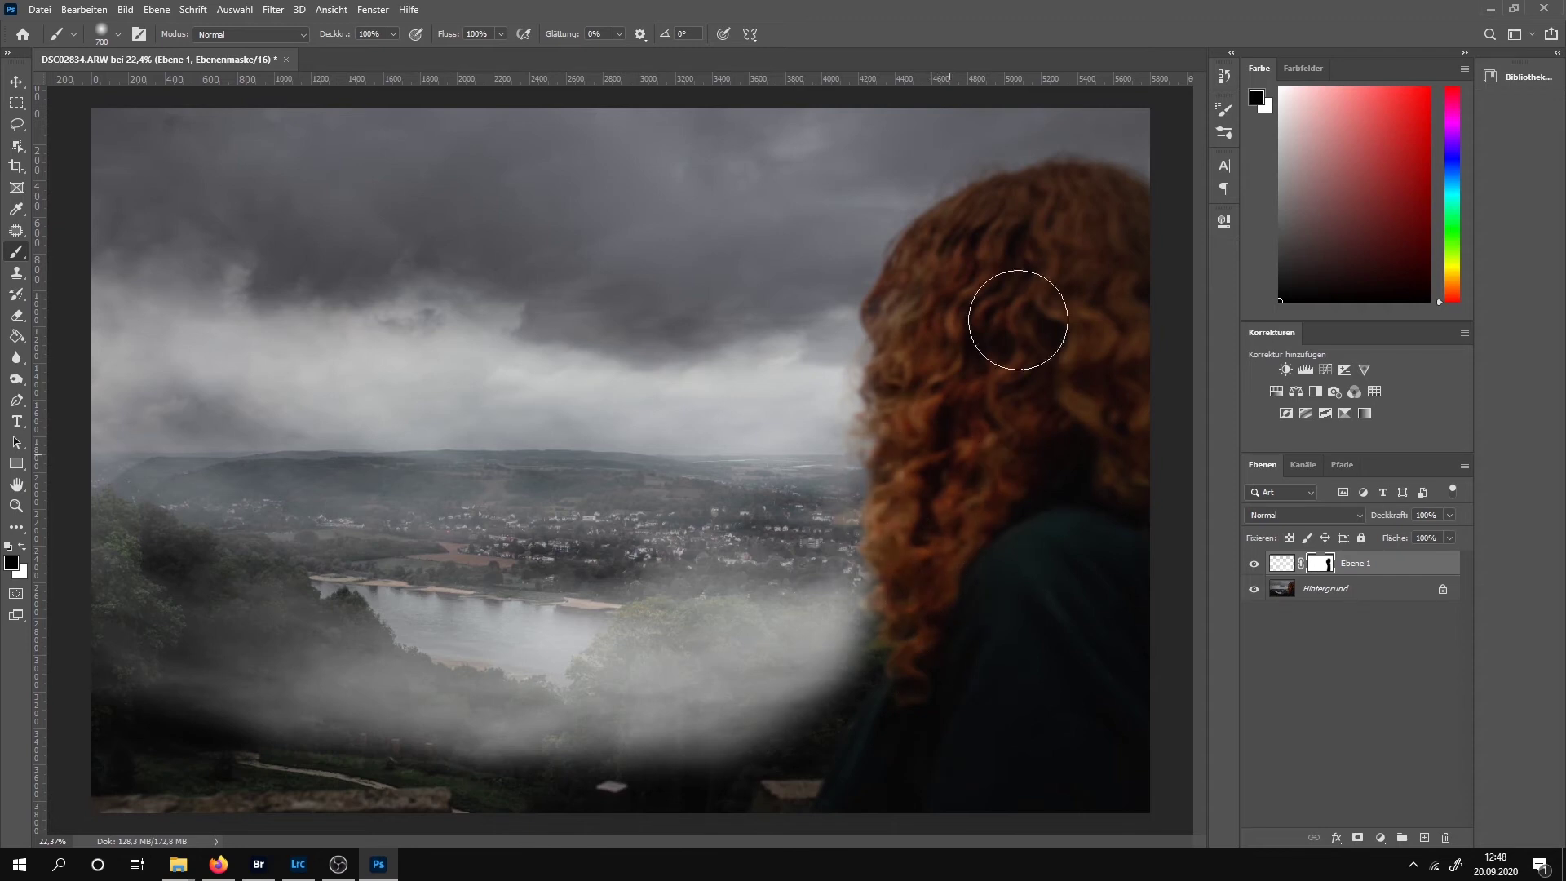
pyautogui.press('3')
pyautogui.moveTo(677, 733); pyautogui.dragTo(819, 791)
pyautogui.press('[')
pyautogui.press('[')
pyautogui.press('[')
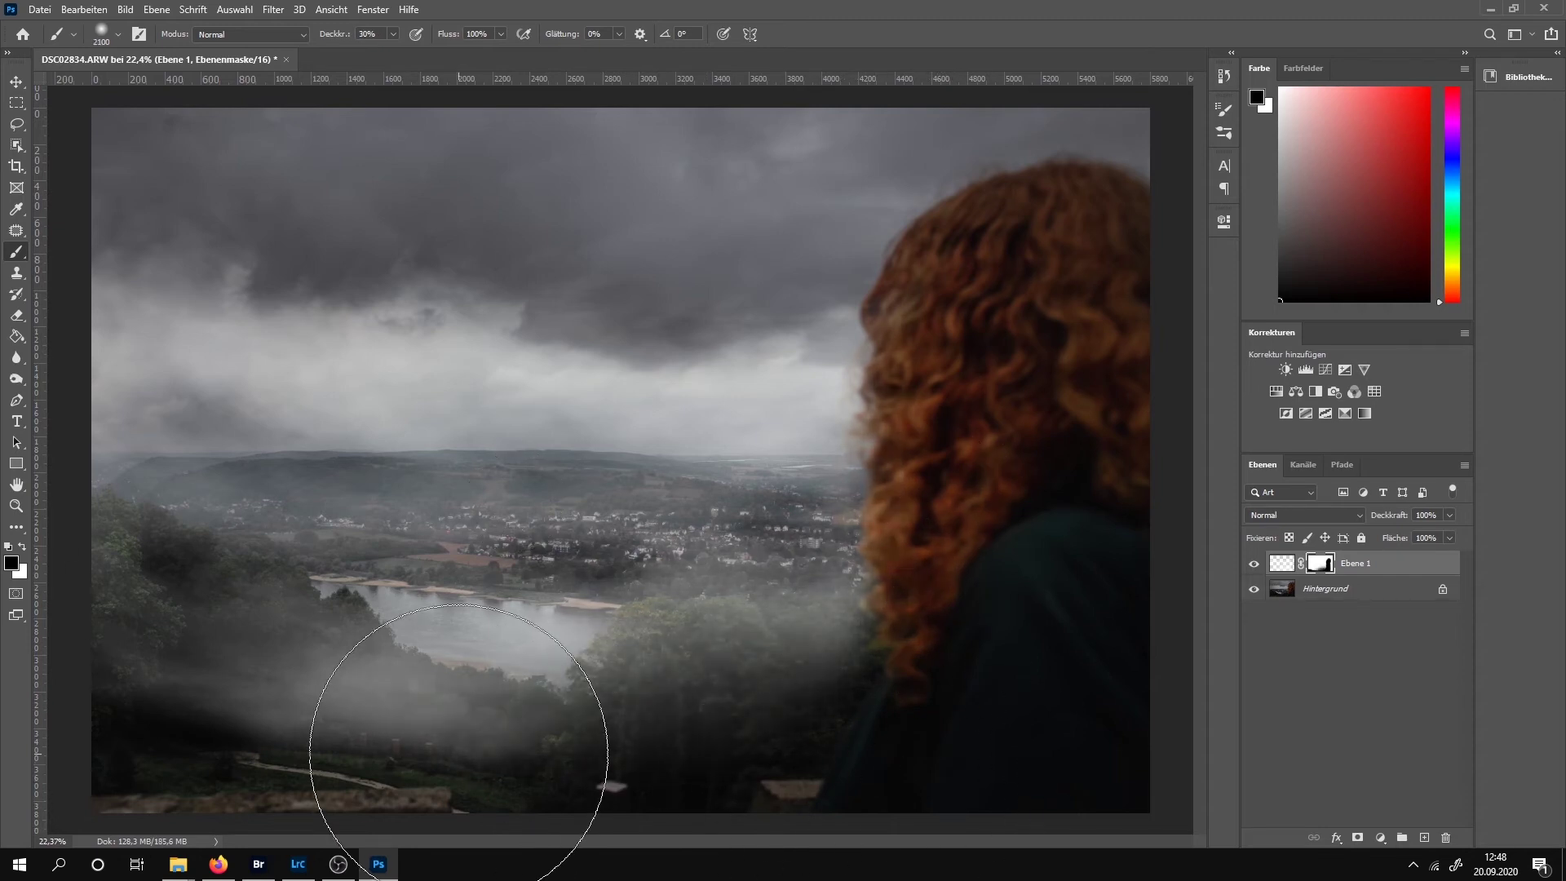
# Clear fog over the central and lower-left trees and slightly thin the sky haze.
pyautogui.moveTo(699, 710); pyautogui.dragTo(673, 702)
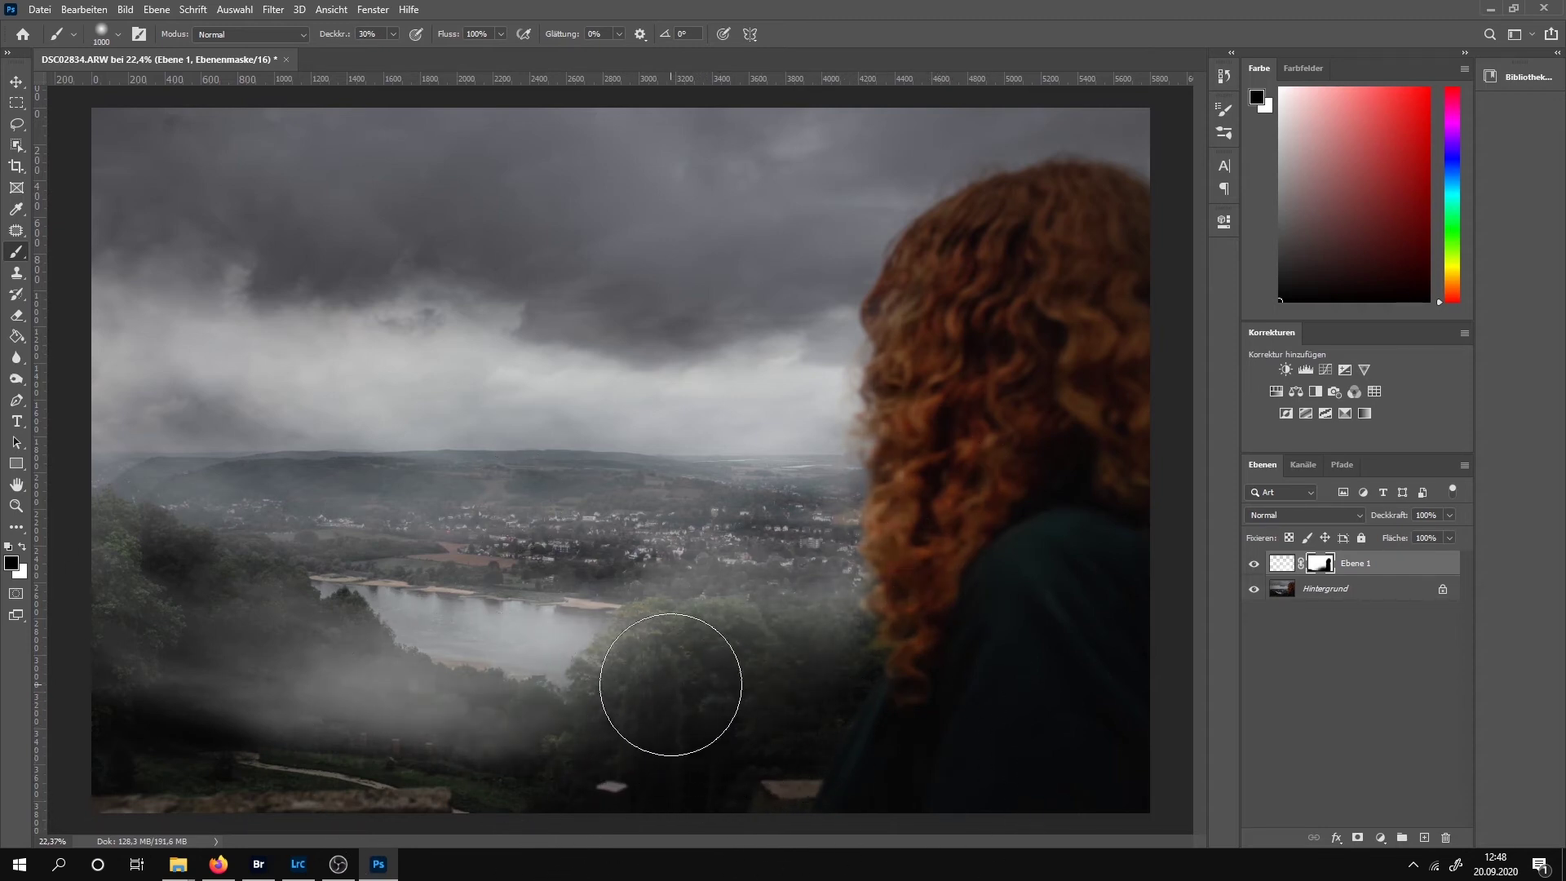
pyautogui.moveTo(668, 679)
pyautogui.mouseDown()
pyautogui.moveTo(639, 762)
pyautogui.moveTo(248, 717)
pyautogui.moveTo(692, 710)
pyautogui.moveTo(581, 712)
pyautogui.moveTo(115, 577)
pyautogui.moveTo(514, 709)
pyautogui.moveTo(716, 716)
pyautogui.mouseUp()
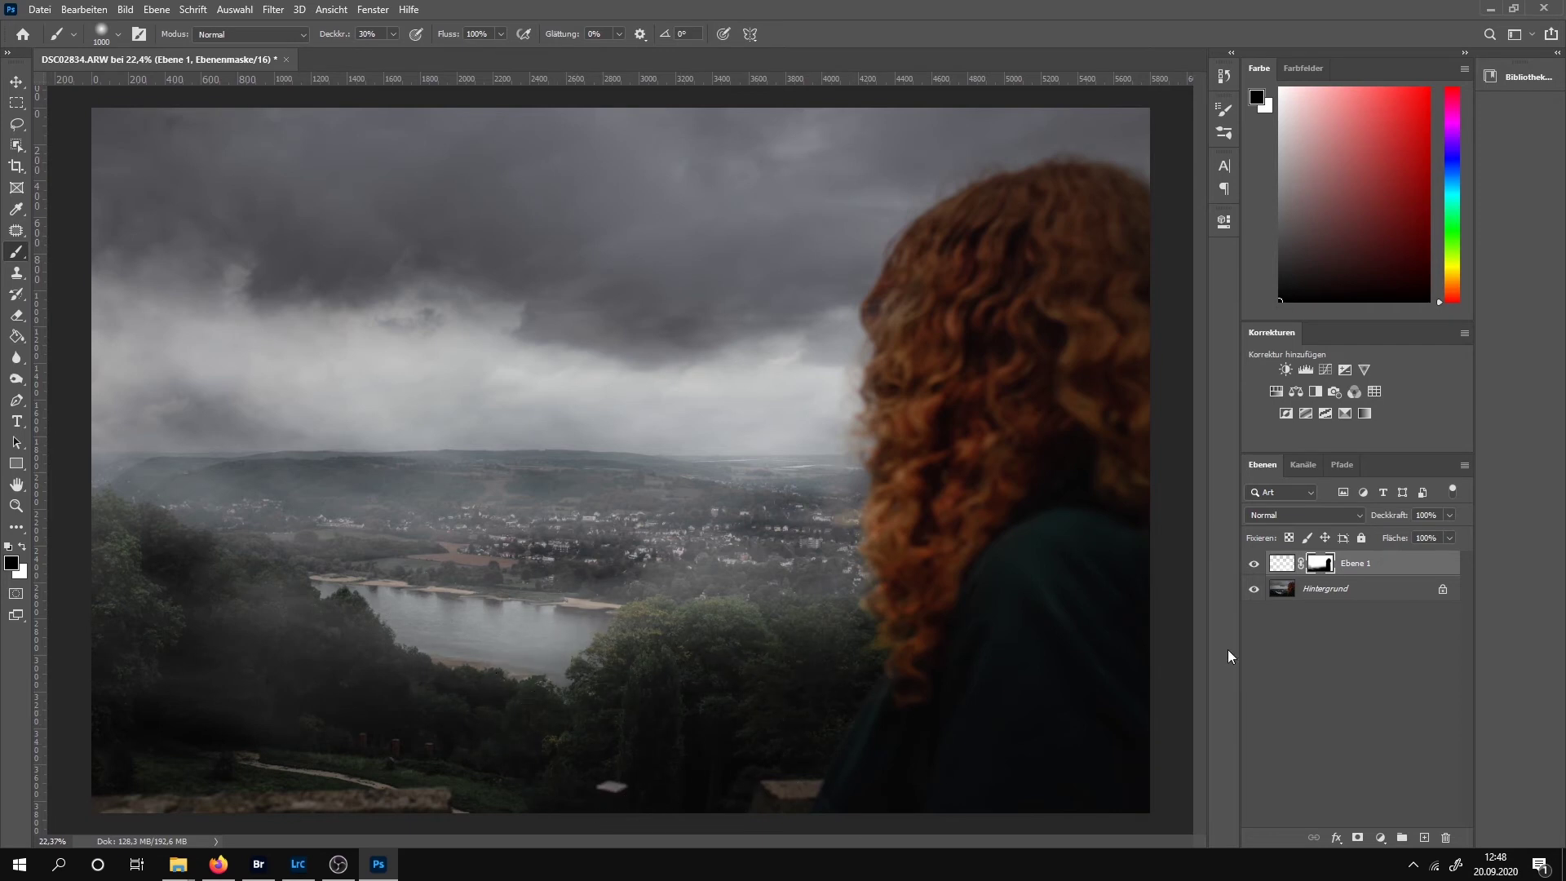
pyautogui.moveTo(611, 307)
pyautogui.mouseDown()
pyautogui.moveTo(168, 350)
pyautogui.moveTo(769, 332)
pyautogui.mouseUp()
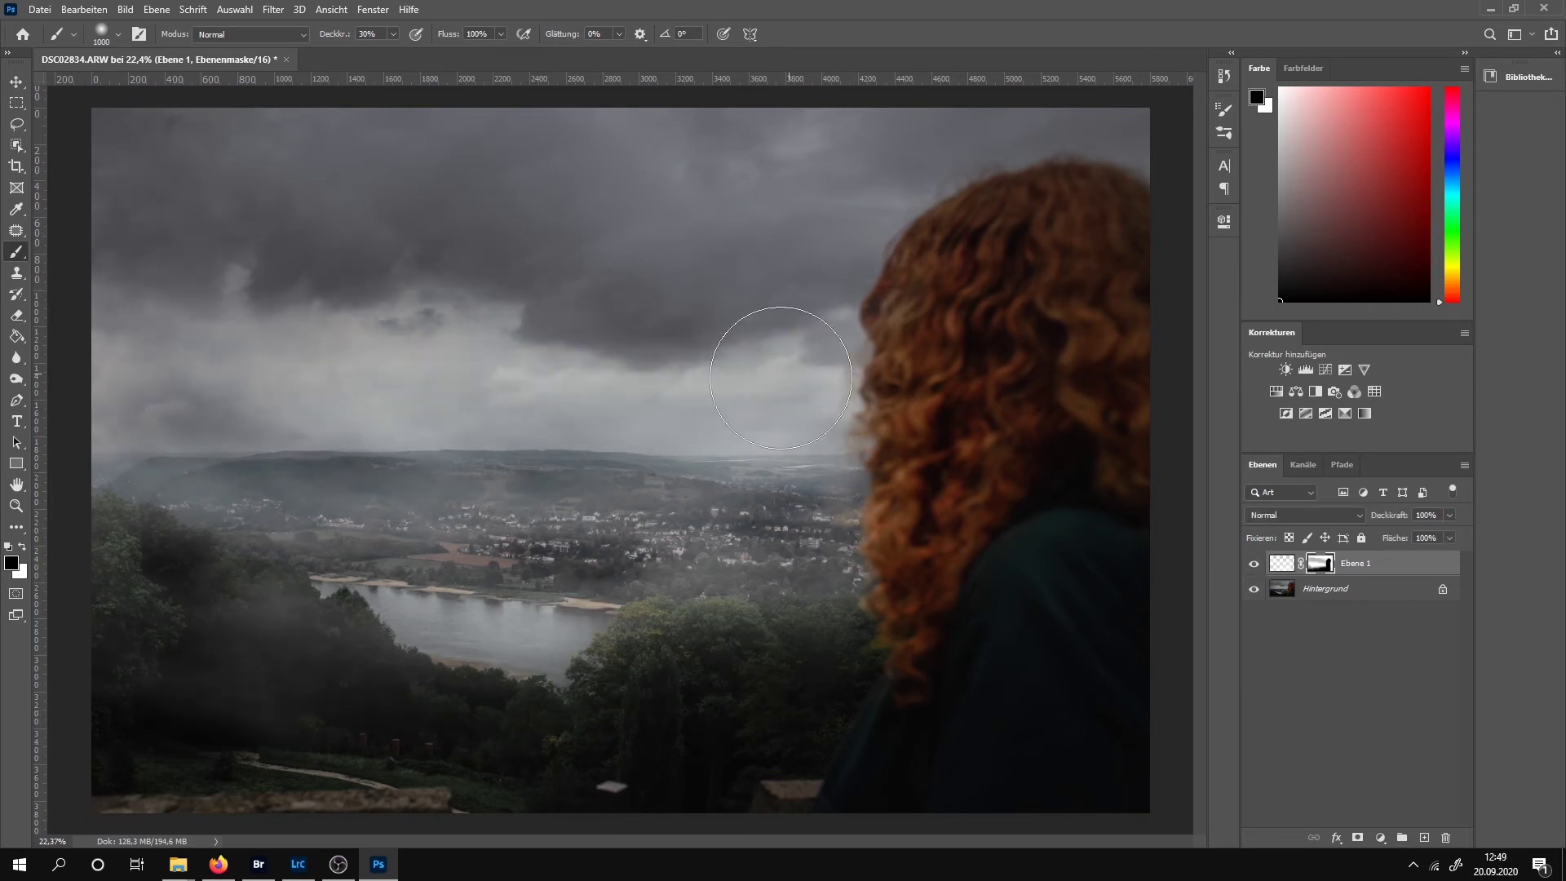
pyautogui.moveTo(798, 641)
pyautogui.mouseDown()
pyautogui.moveTo(126, 751)
pyautogui.moveTo(128, 664)
pyautogui.mouseUp()
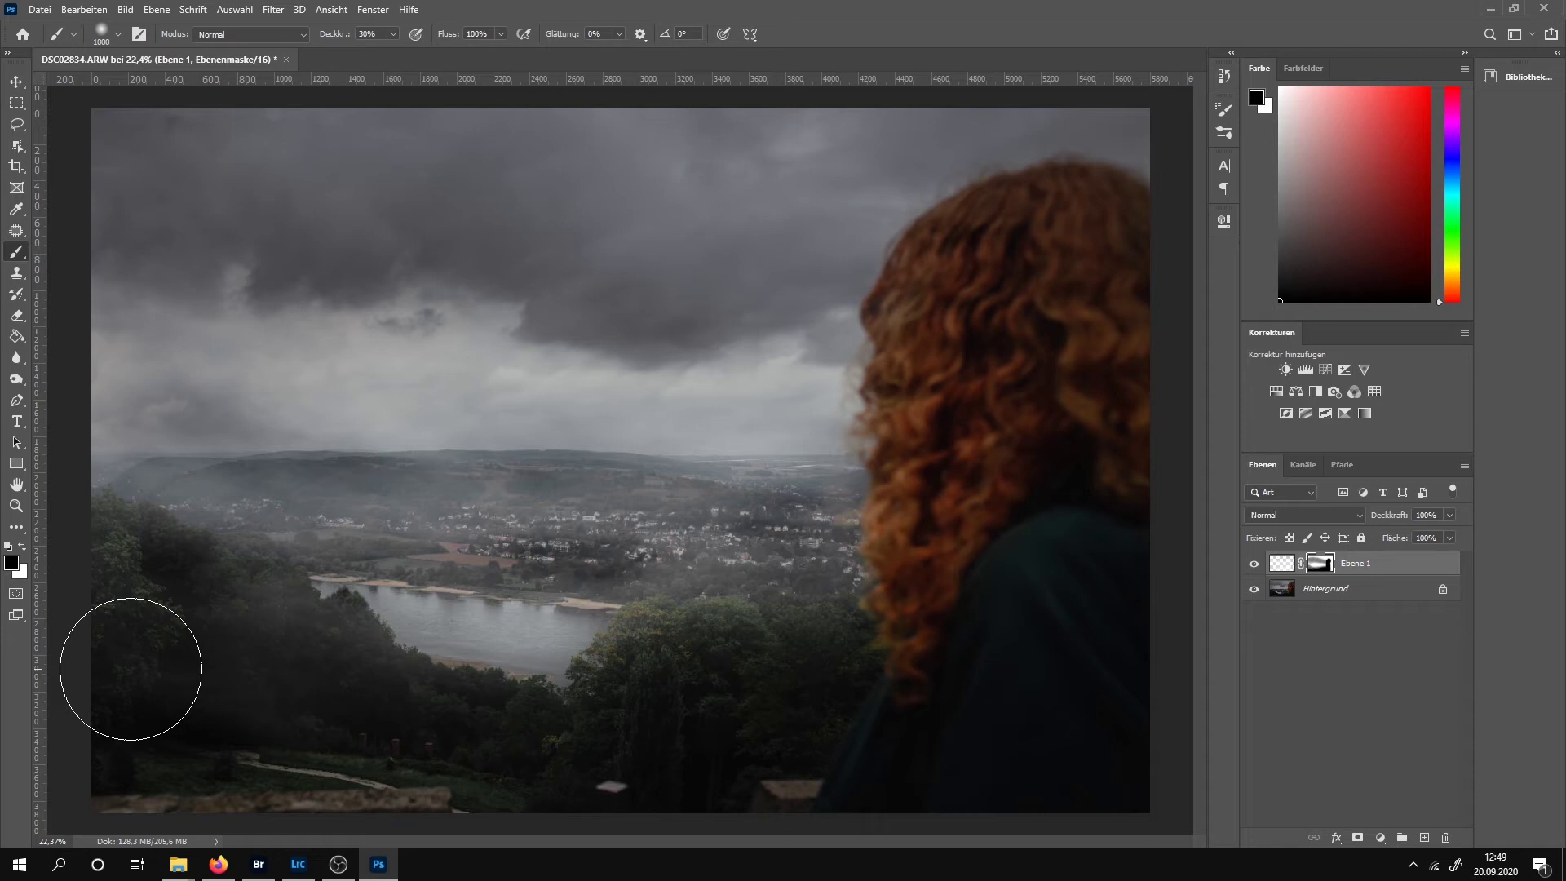
# Thin the haze over the town near the hair and toggle the fog layer to compare.
pyautogui.press('[')
pyautogui.press('[')
pyautogui.press('[')
pyautogui.press('[')
pyautogui.press('[')
pyautogui.press('[')
pyautogui.moveTo(809, 603); pyautogui.dragTo(816, 543)
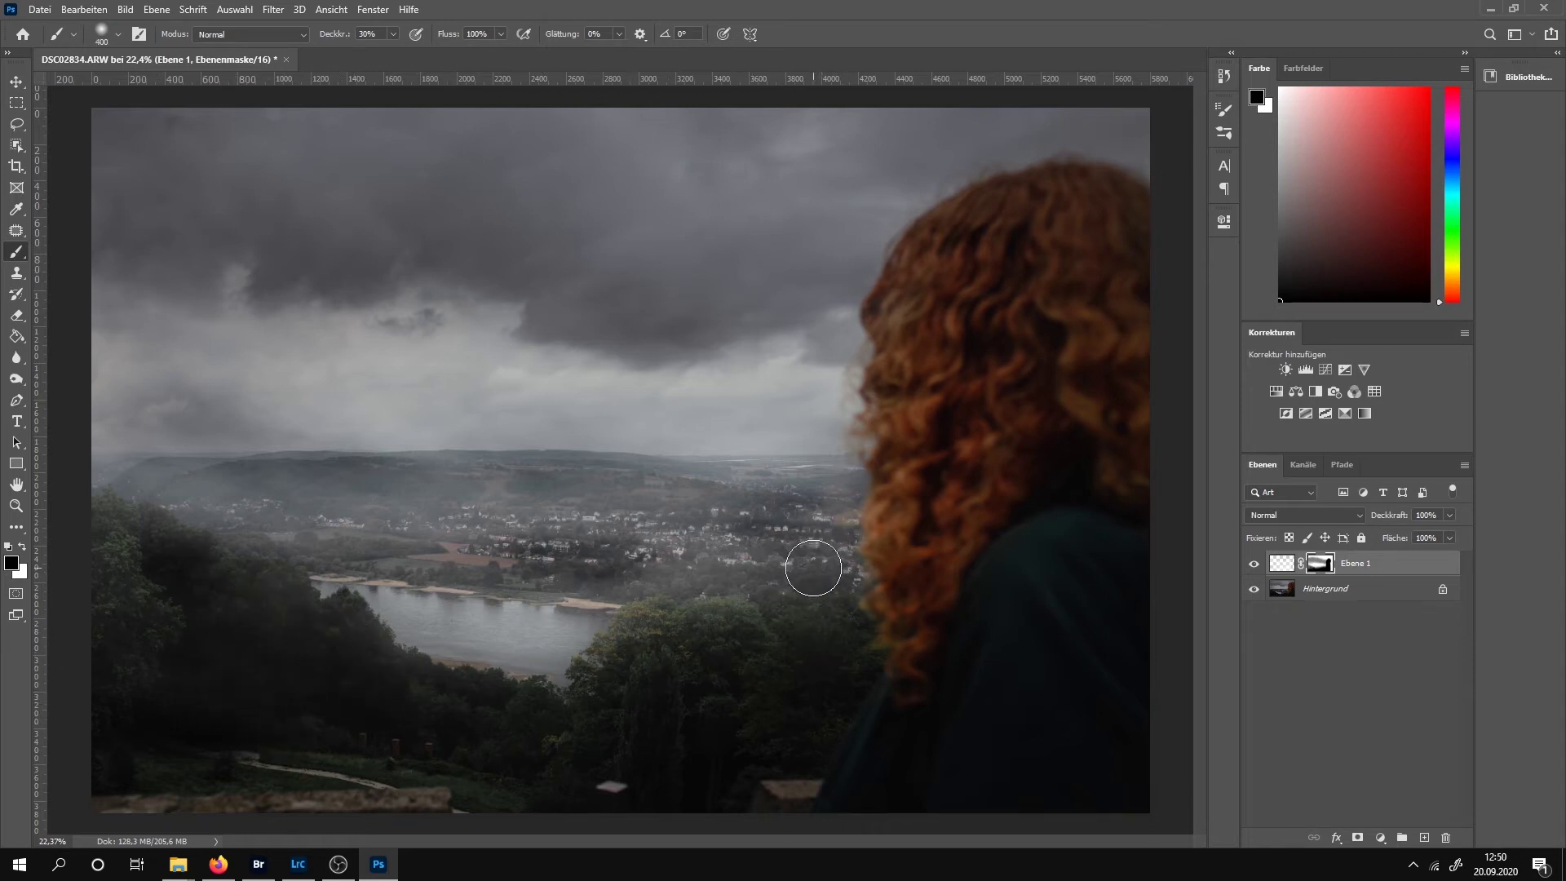
pyautogui.press(']')
pyautogui.press(']')
pyautogui.press(']')
pyautogui.press(']')
pyautogui.press(']')
pyautogui.press('[')
pyautogui.press('[')
pyautogui.press('[')
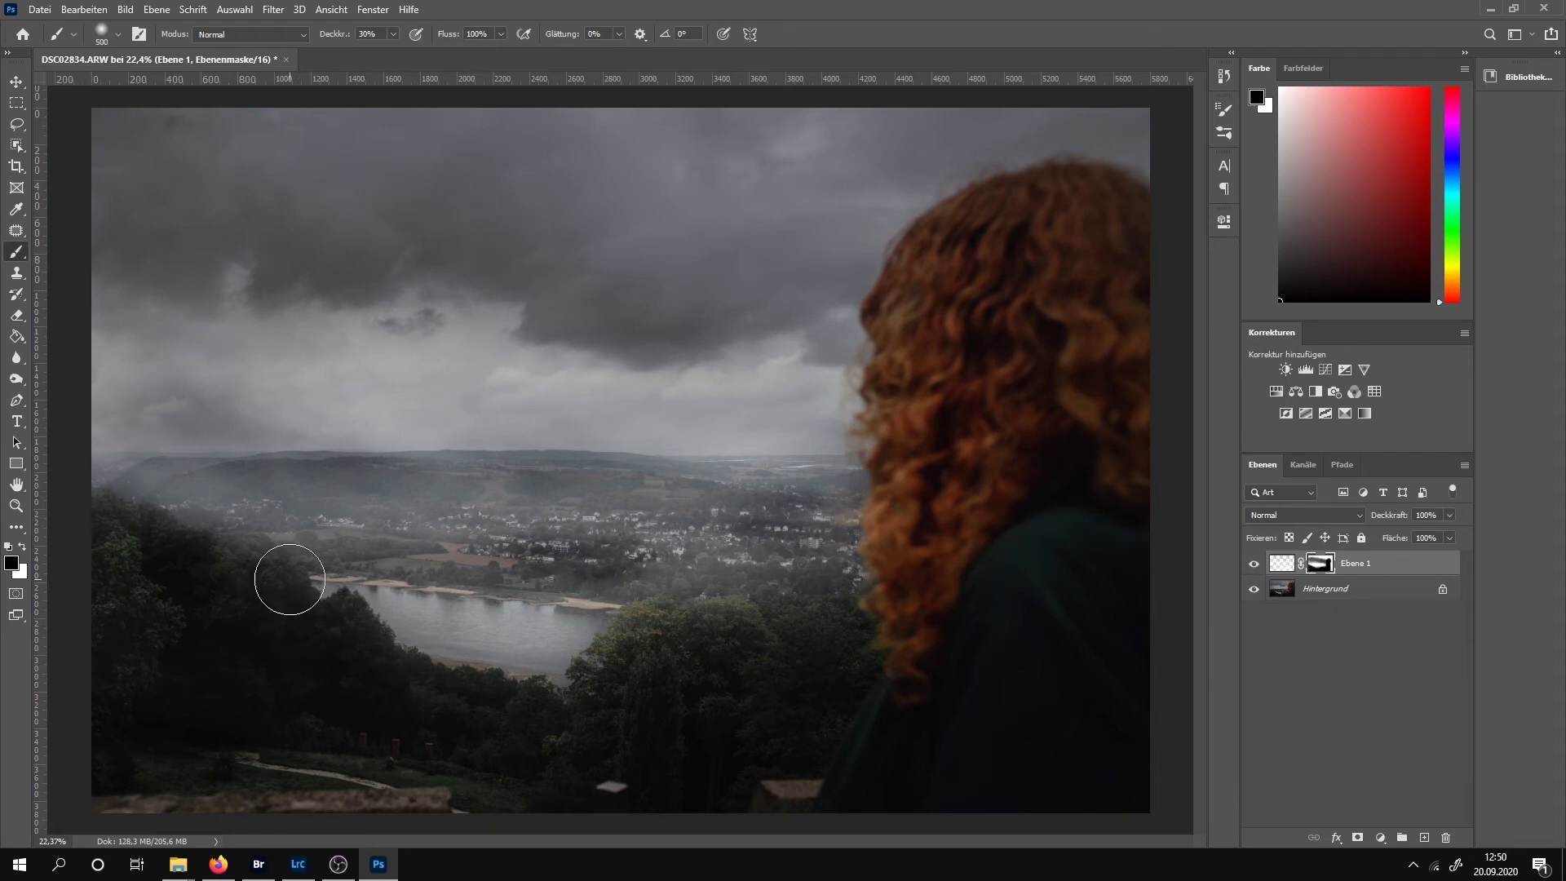
pyautogui.click(1250, 566)
# Paint white at 10% with a 1000 px brush along the bottom, then compare with and without fog.
pyautogui.press(']')
pyautogui.press(']')
pyautogui.press(']')
pyautogui.press('1')
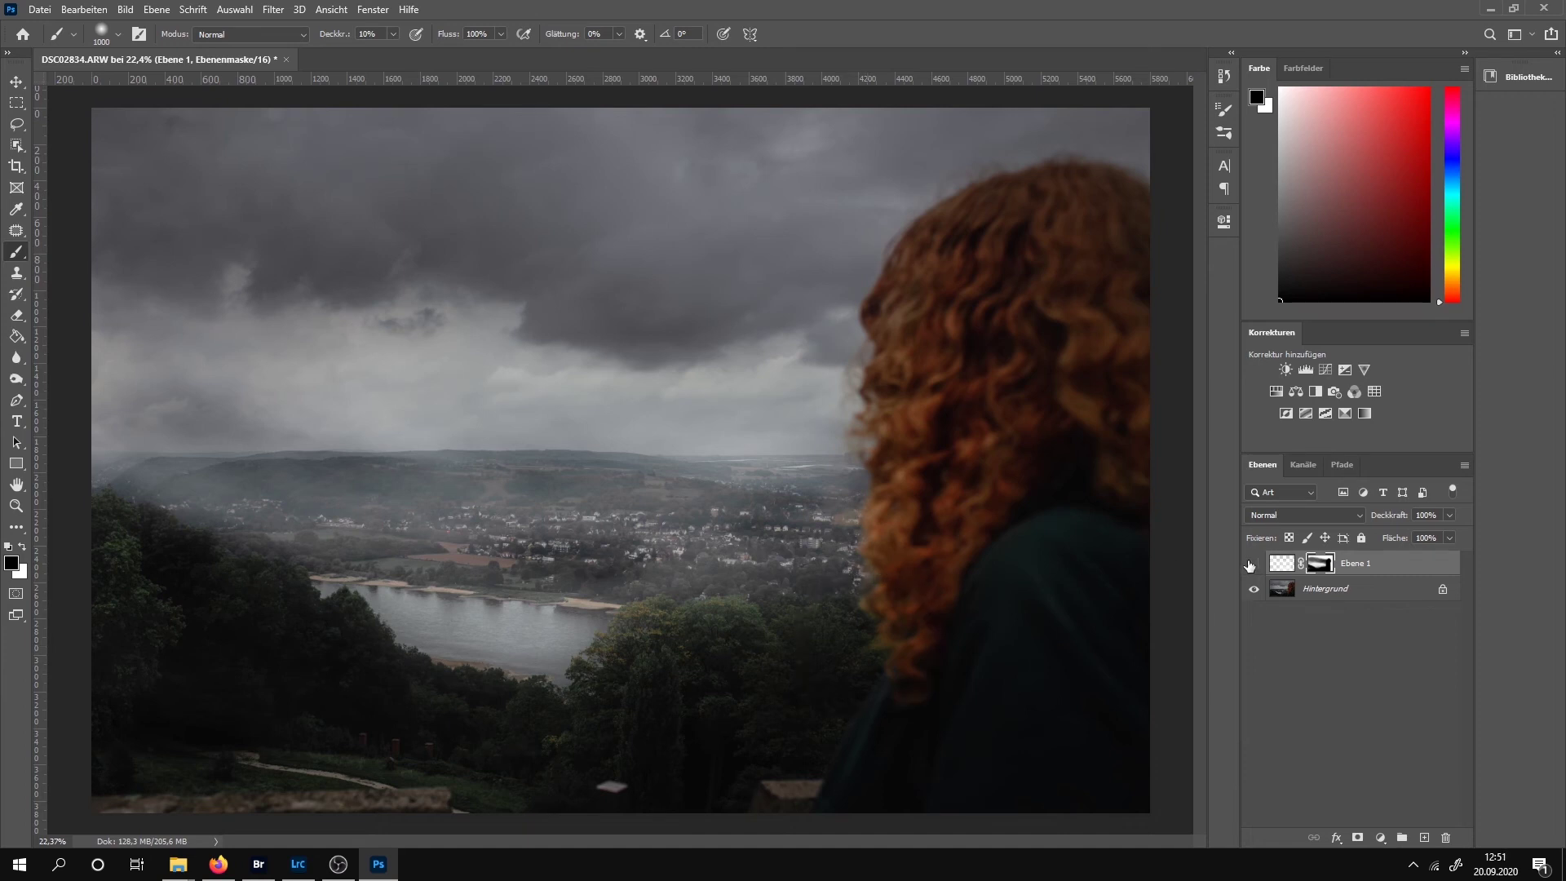
pyautogui.press('x')
pyautogui.moveTo(310, 754); pyautogui.dragTo(959, 754)
pyautogui.press('[')
pyautogui.press('[')
pyautogui.press('[')
pyautogui.rightClick(359, 615)
pyautogui.press('Return')
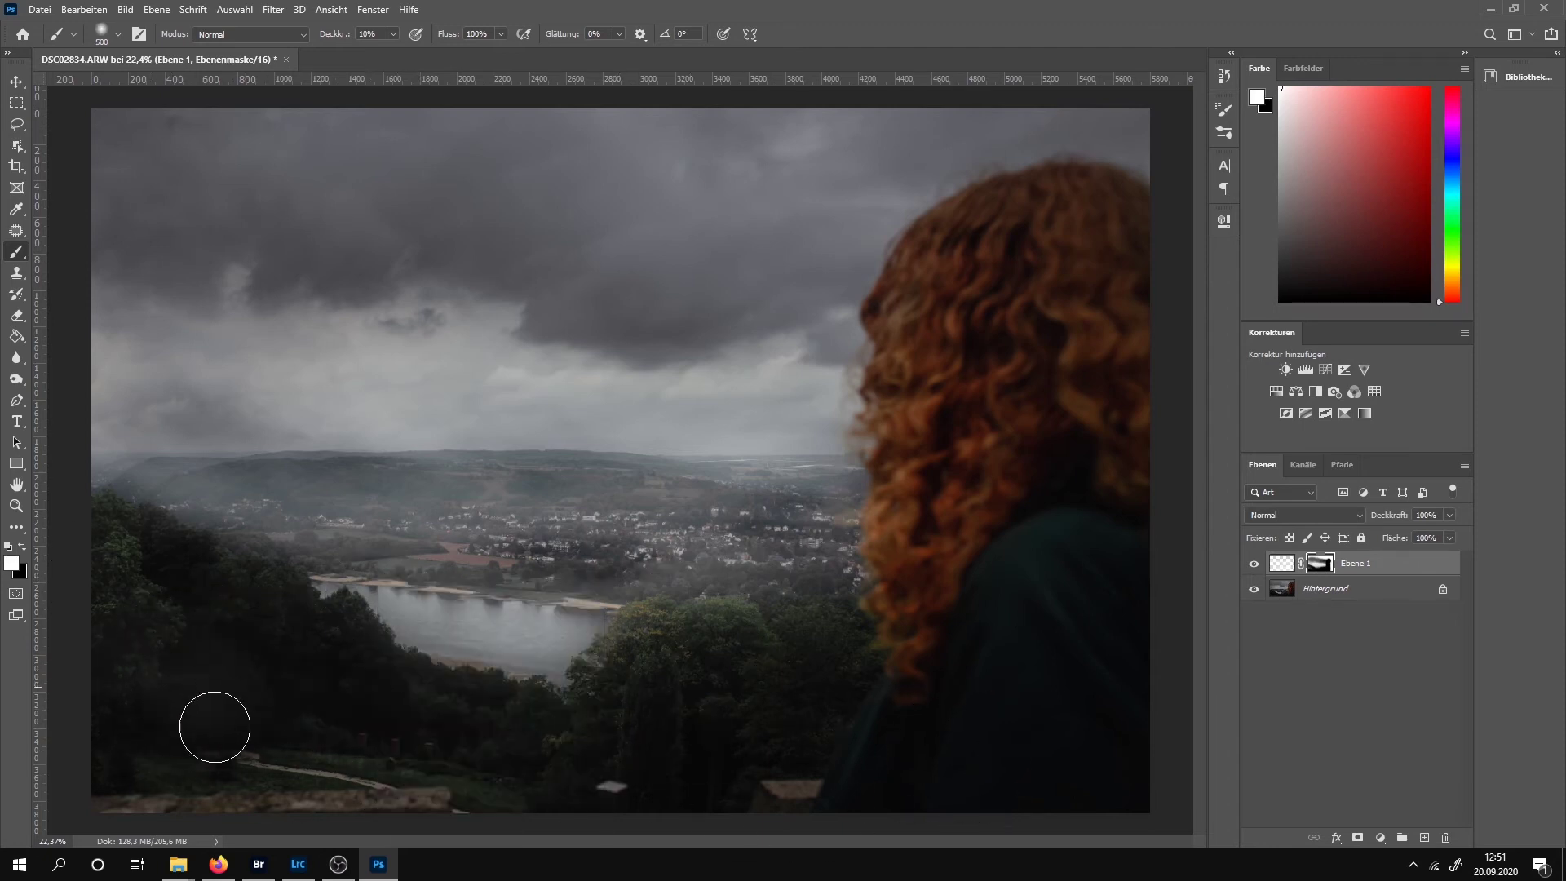
pyautogui.click(1253, 563)
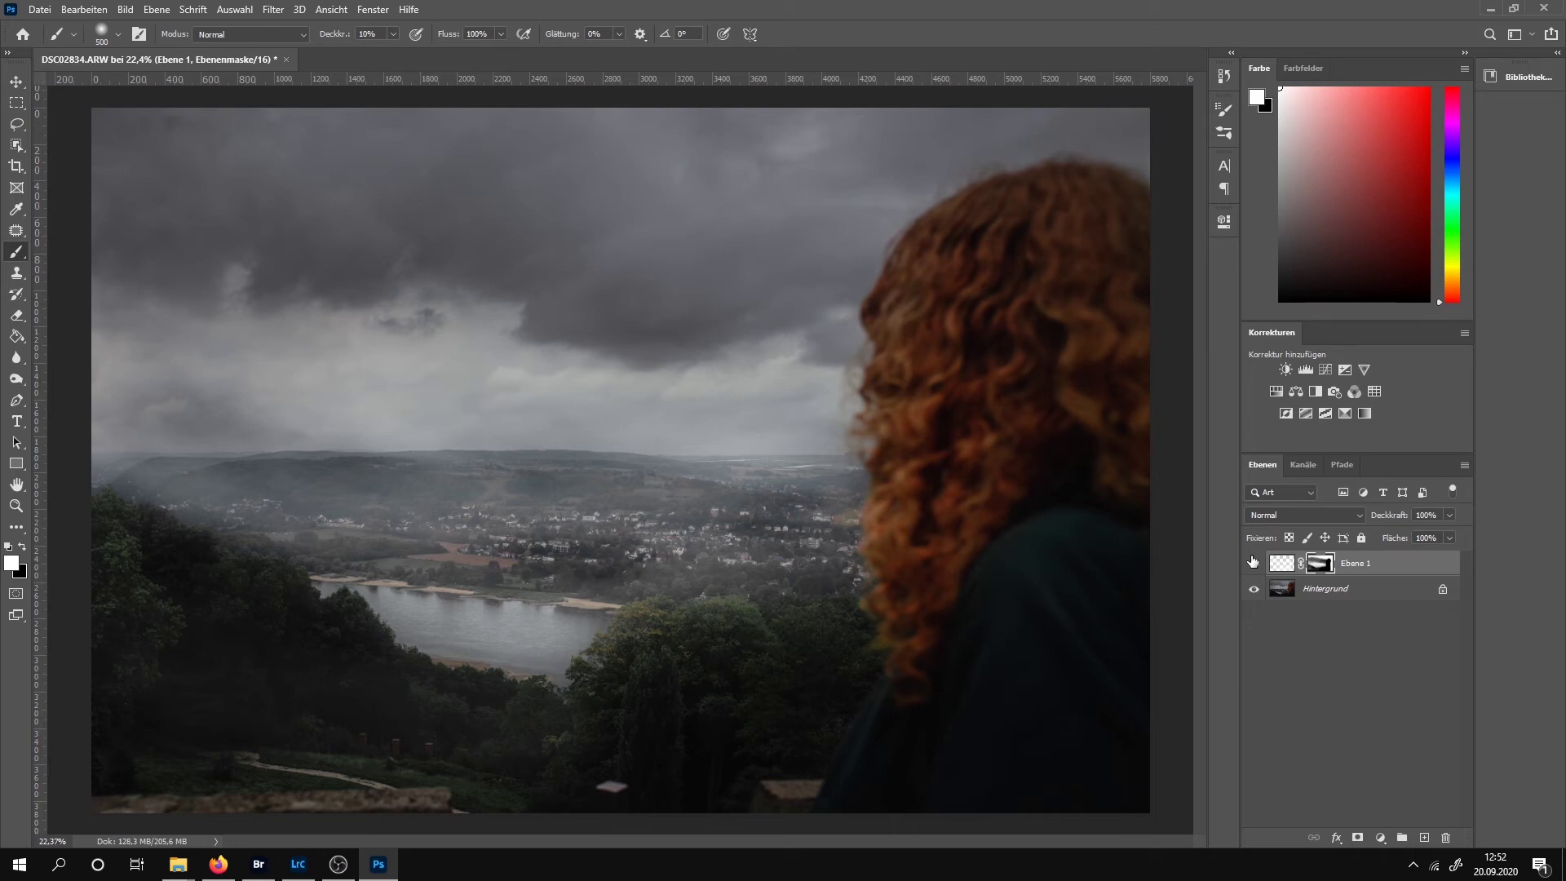
# Duplicate the Hintergrund layer as Hintergrund Kopie.
pyautogui.click(1387, 588)
pyautogui.press('Return')
pyautogui.scroll(3, 440, 812)
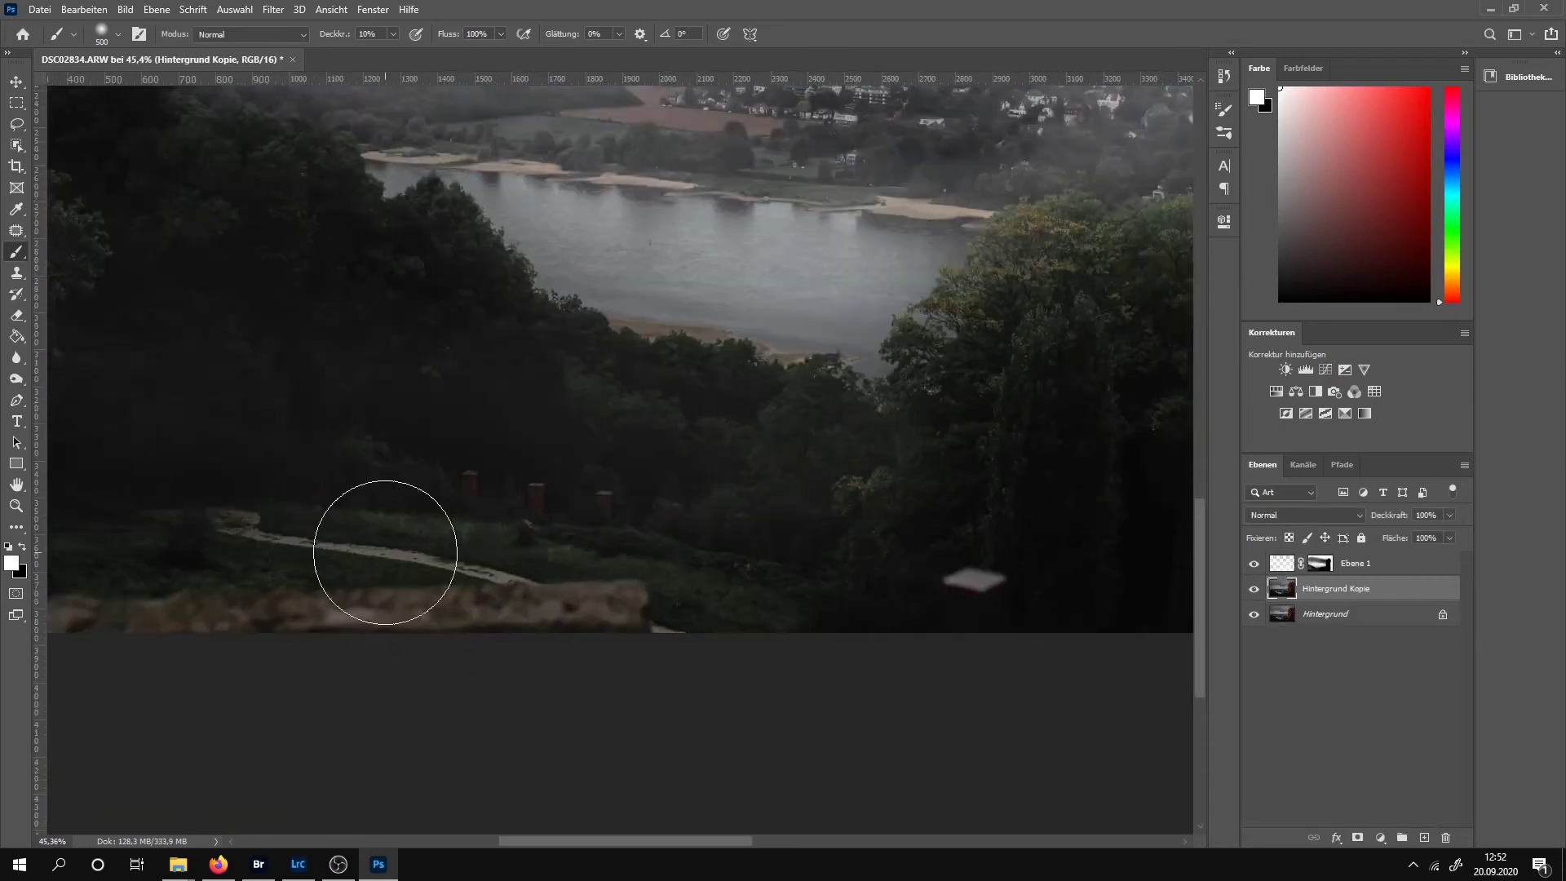
# Try a Content-Aware Fill on a lasso selection of the bottom foreground strip, then cancel it.
pyautogui.click(16, 231)
pyautogui.click(106, 230)
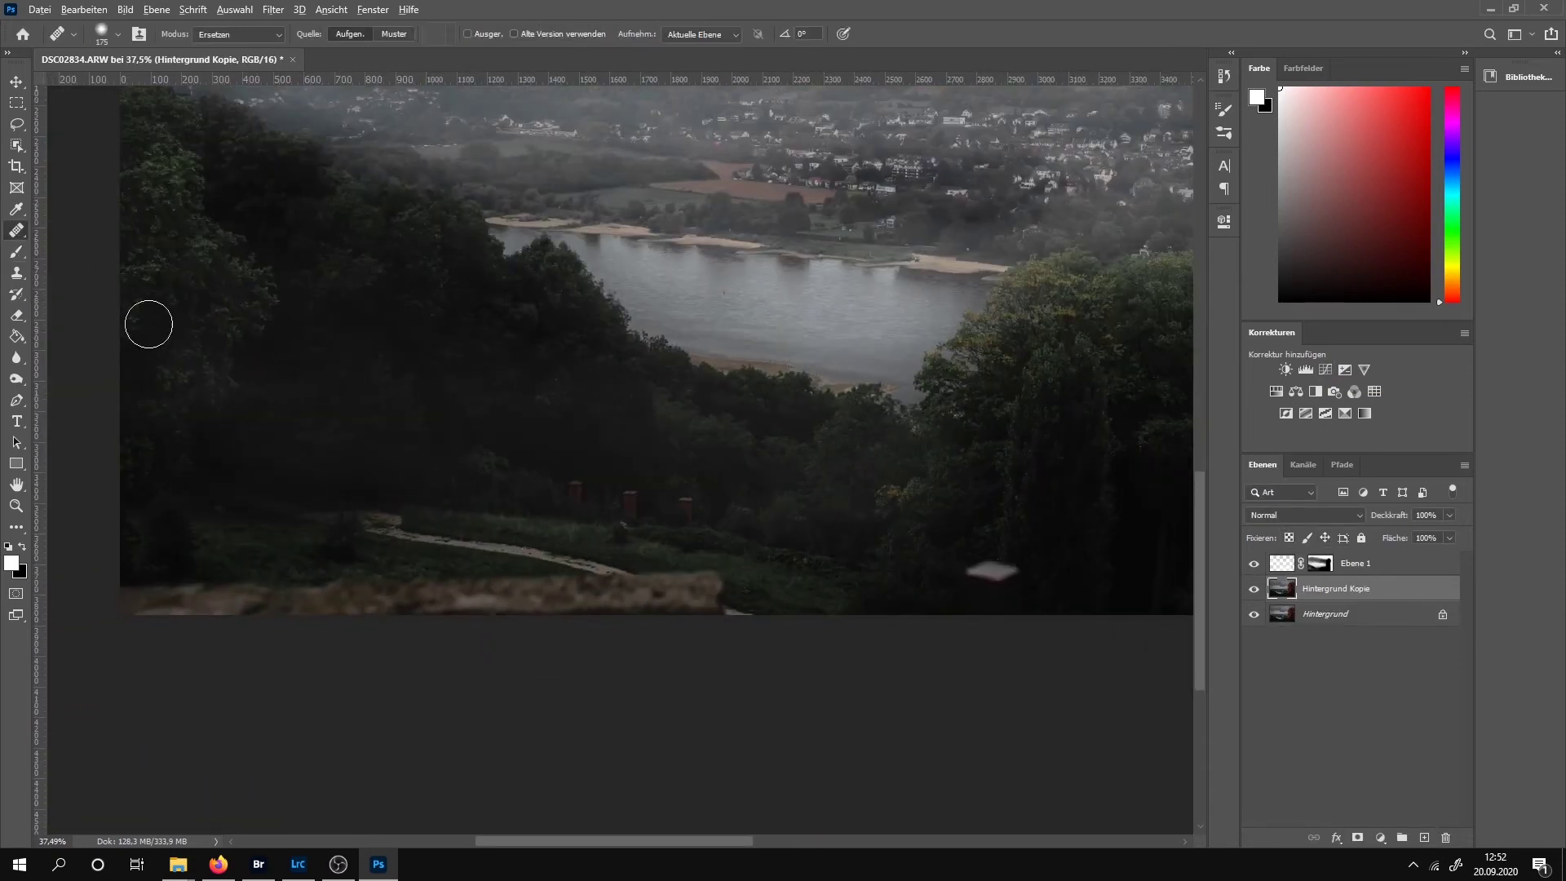
pyautogui.click(16, 124)
pyautogui.moveTo(115, 563)
pyautogui.mouseDown()
pyautogui.moveTo(741, 601)
pyautogui.moveTo(122, 562)
pyautogui.mouseUp()
pyautogui.click(100, 9)
pyautogui.click(124, 295)
pyautogui.moveTo(610, 532); pyautogui.dragTo(116, 551)
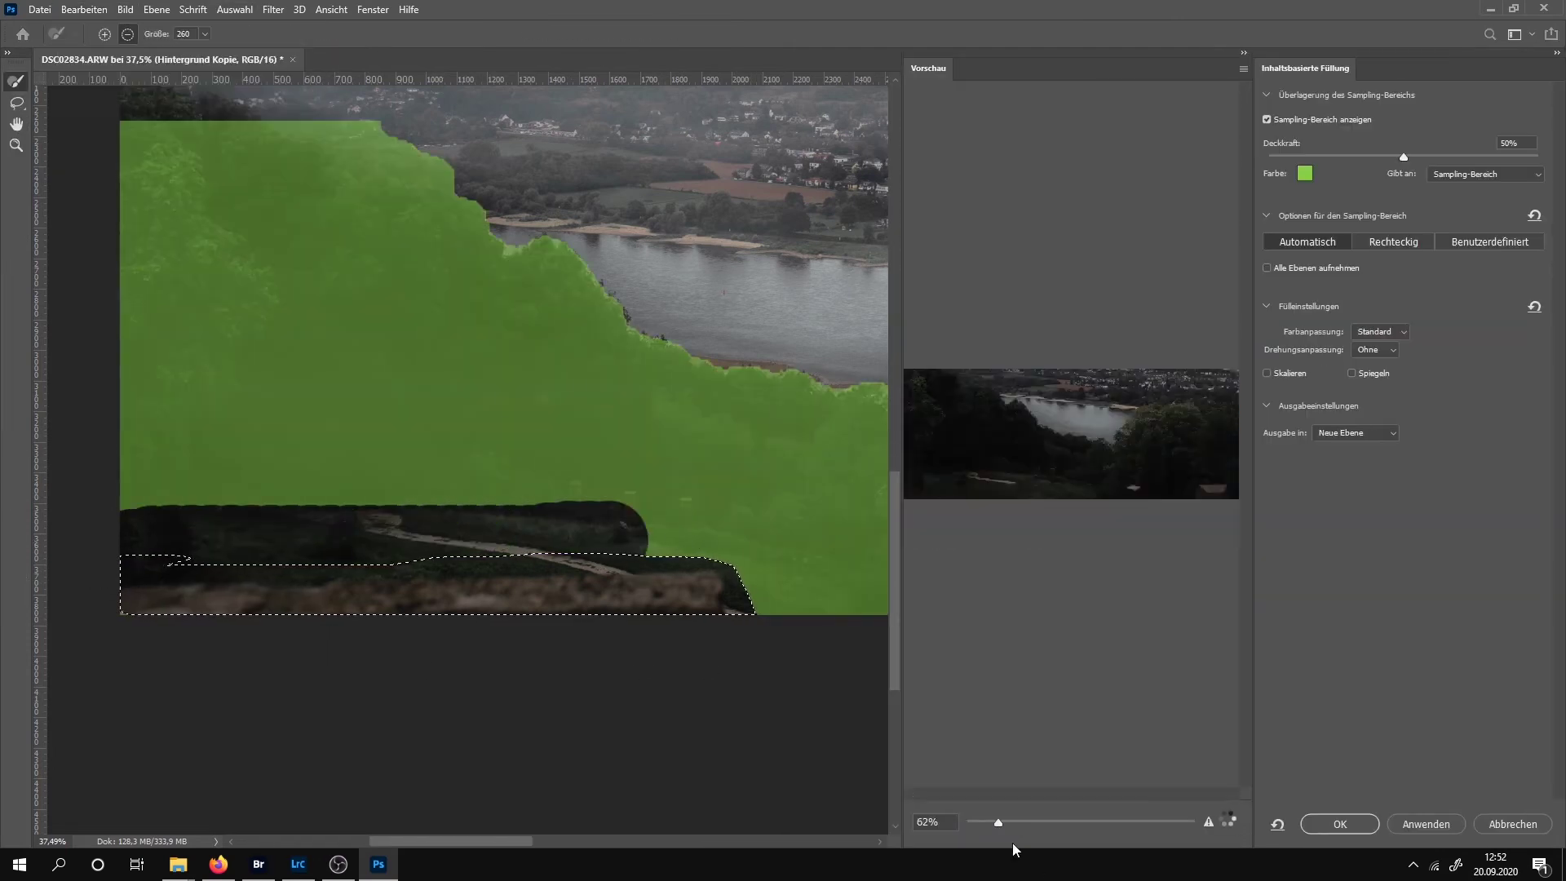
pyautogui.scroll(5, 1042, 549)
pyautogui.moveTo(1042, 549); pyautogui.dragTo(1263, 511)
pyautogui.click(1523, 825)
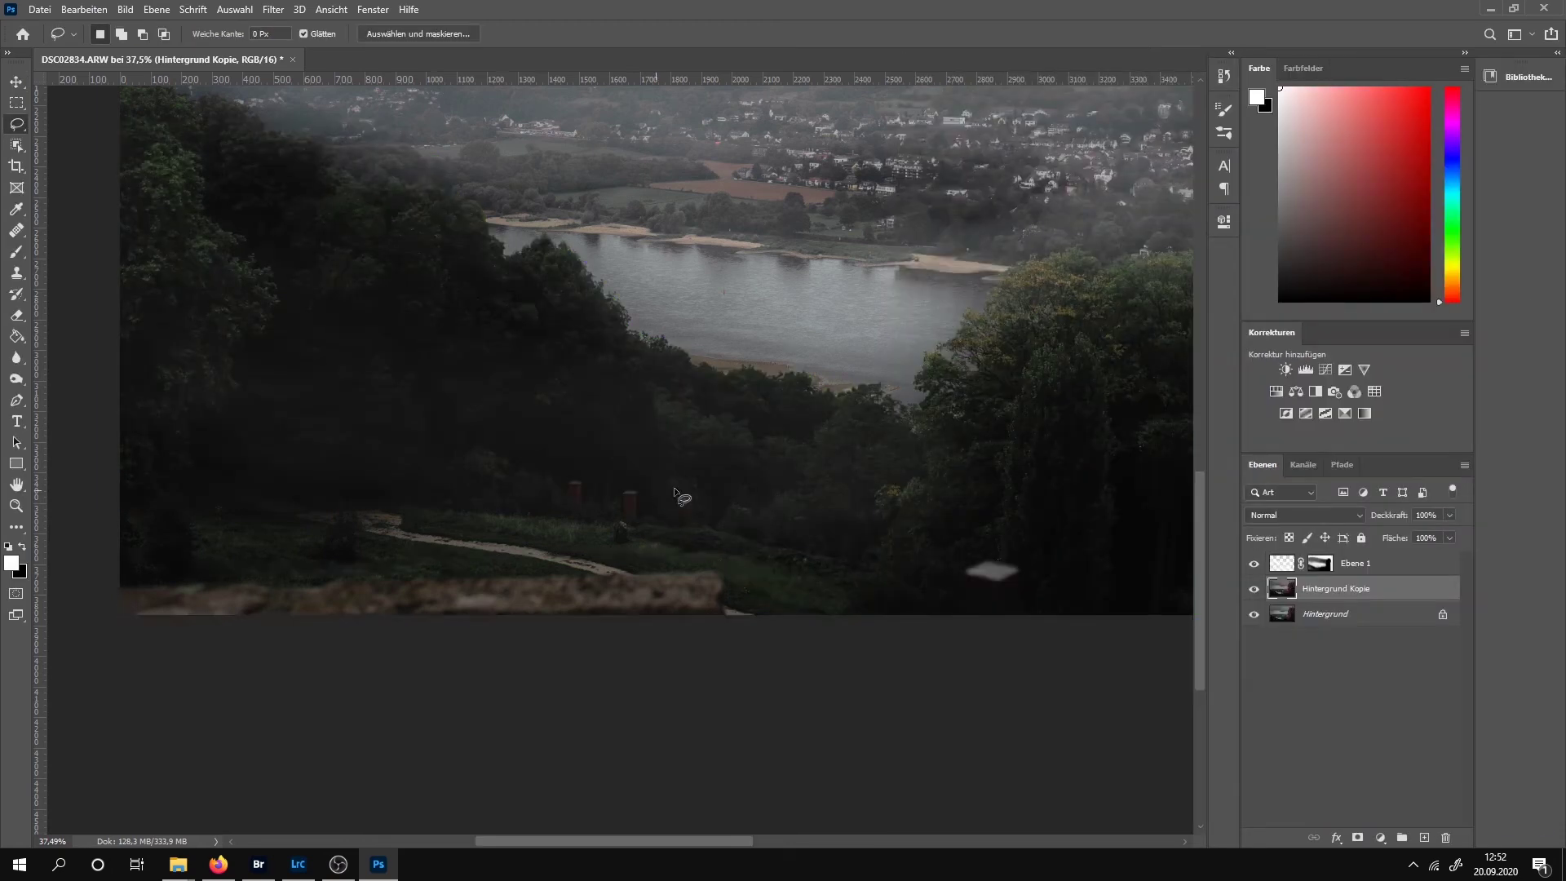
pyautogui.scroll(2, 628, 552)
pyautogui.scroll(3, 628, 552)
# Heal away the bright patch in the trees with the Healing Brush.
pyautogui.press('j')
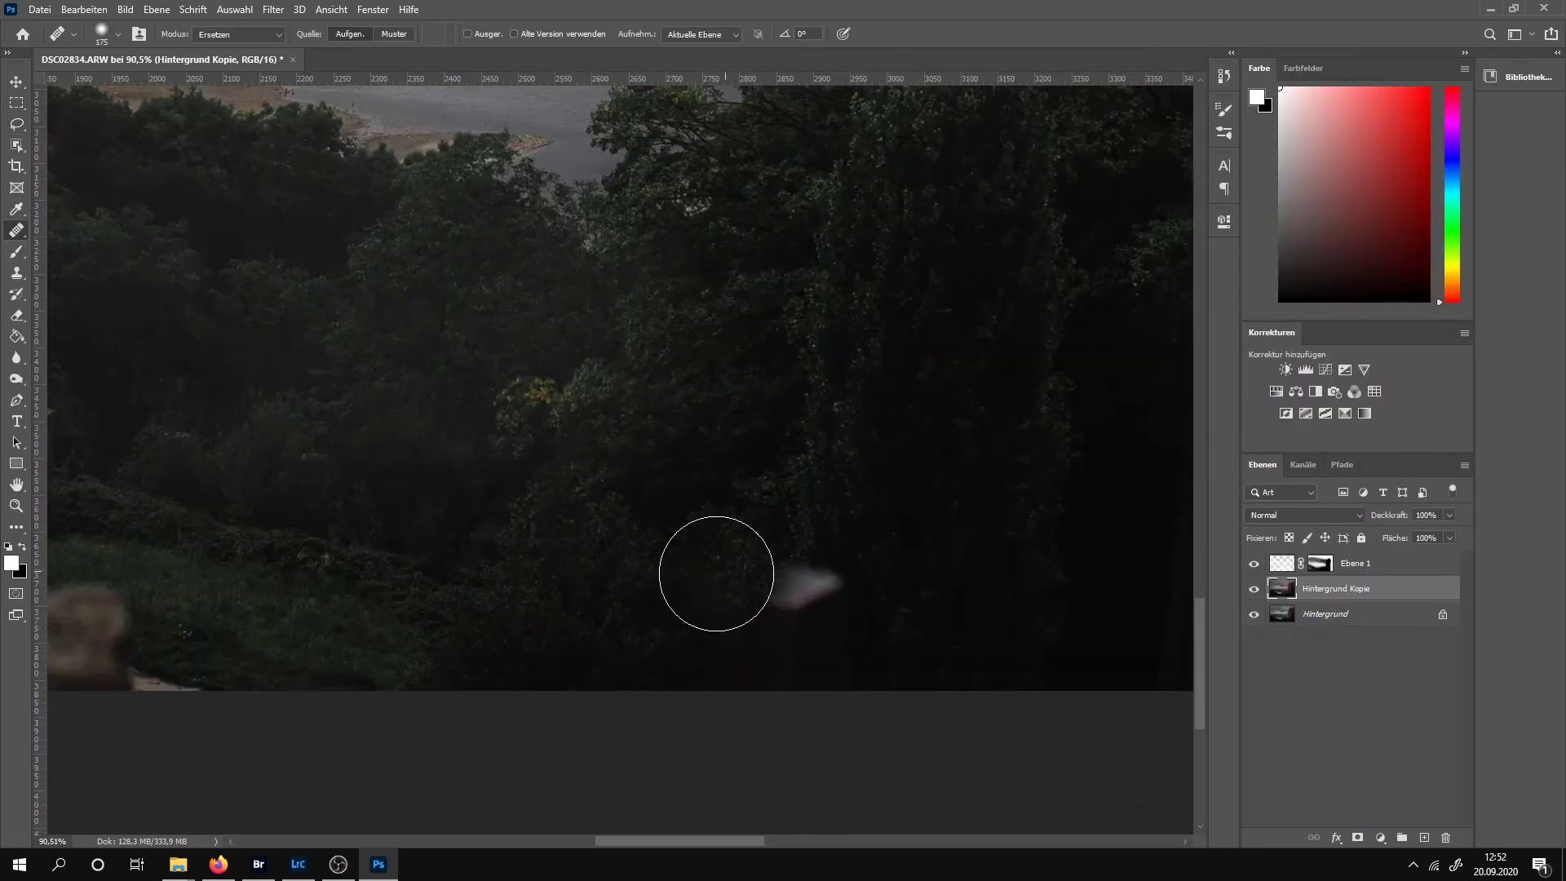
pyautogui.moveTo(716, 569); pyautogui.dragTo(815, 600)
pyautogui.hscroll(-5, 913, 619)
pyautogui.scroll(1, 373, 476)
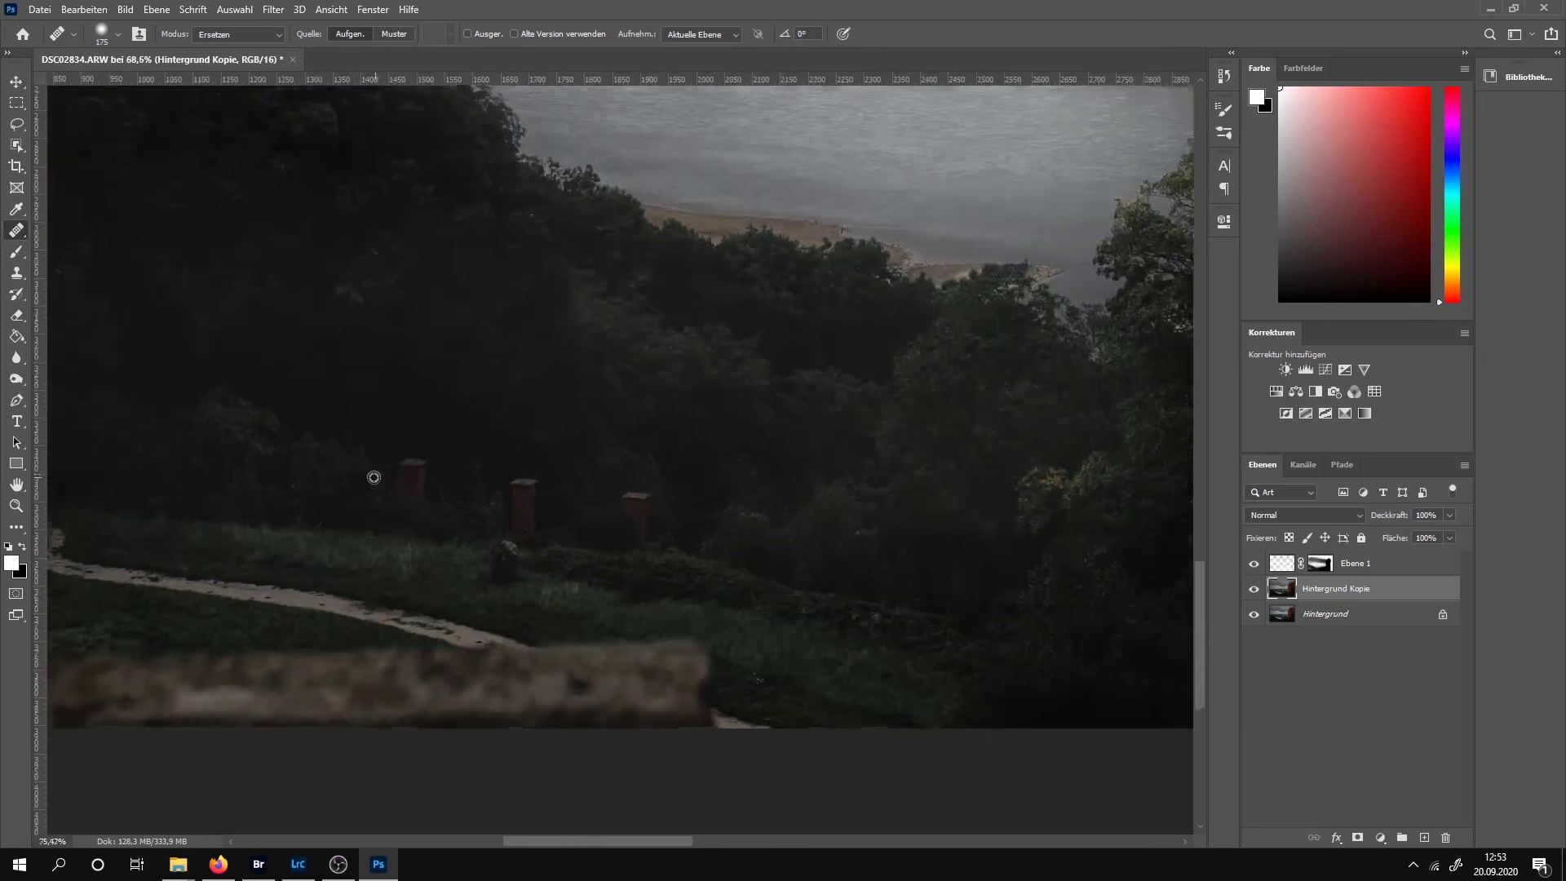
pyautogui.scroll(3, 408, 477)
# Heal away the red brick posts by the path, redoing one with an 80 px brush.
pyautogui.moveTo(577, 534); pyautogui.dragTo(663, 524)
pyautogui.hscroll(3, 741, 413)
pyautogui.moveTo(774, 538); pyautogui.dragTo(936, 569)
pyautogui.hotkey('ctrl', 'z')
pyautogui.press('[')
pyautogui.press('[')
pyautogui.press('[')
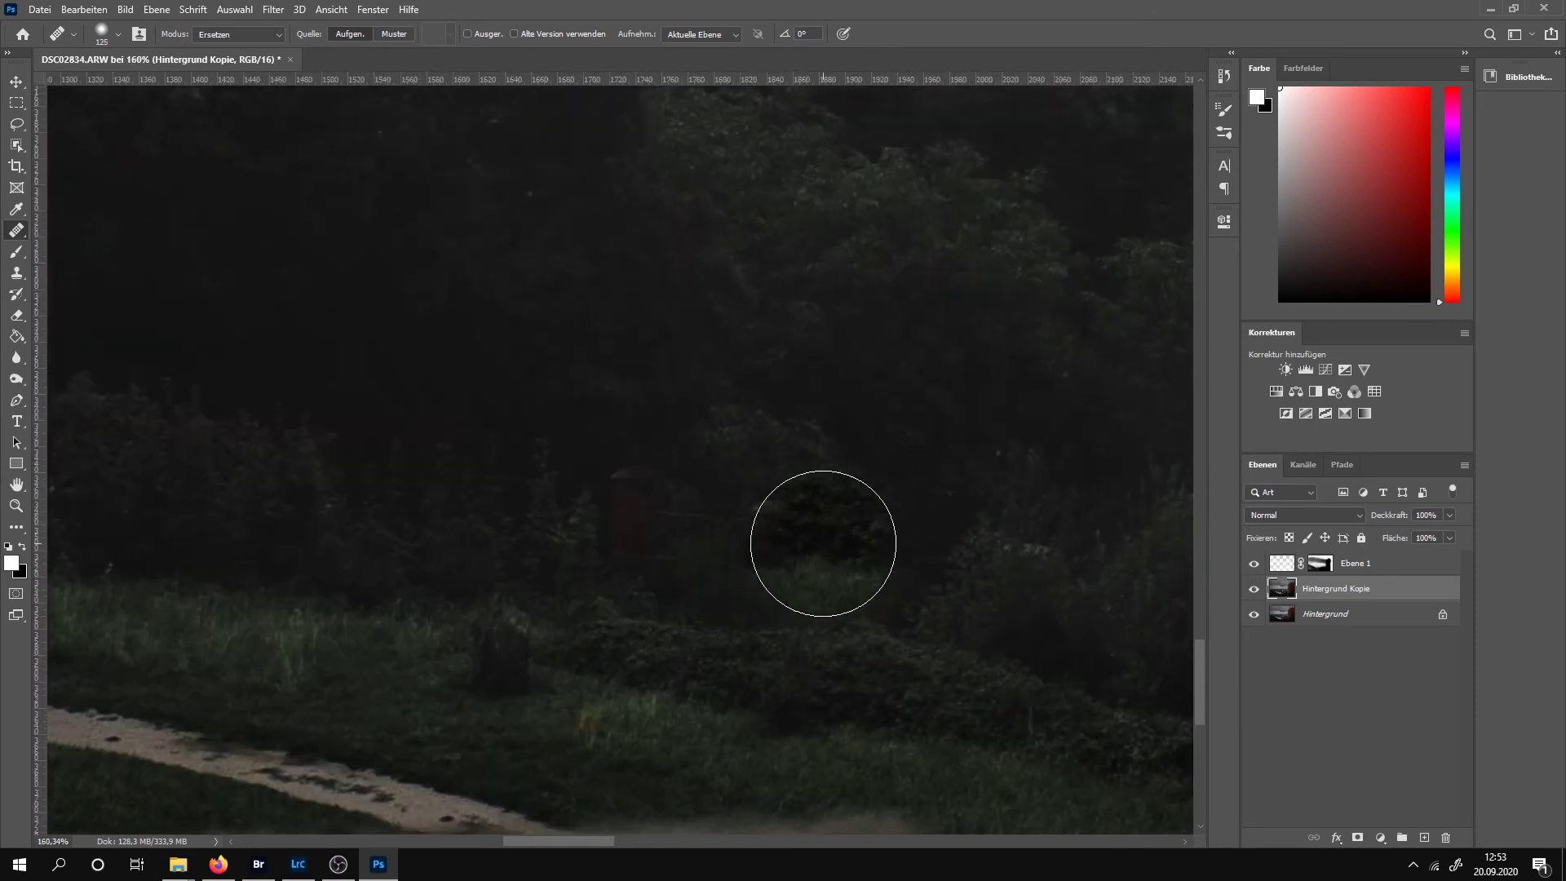
pyautogui.scroll(3, 681, 519)
pyautogui.moveTo(651, 584)
pyautogui.mouseDown()
pyautogui.moveTo(874, 524)
pyautogui.moveTo(916, 657)
pyautogui.mouseUp()
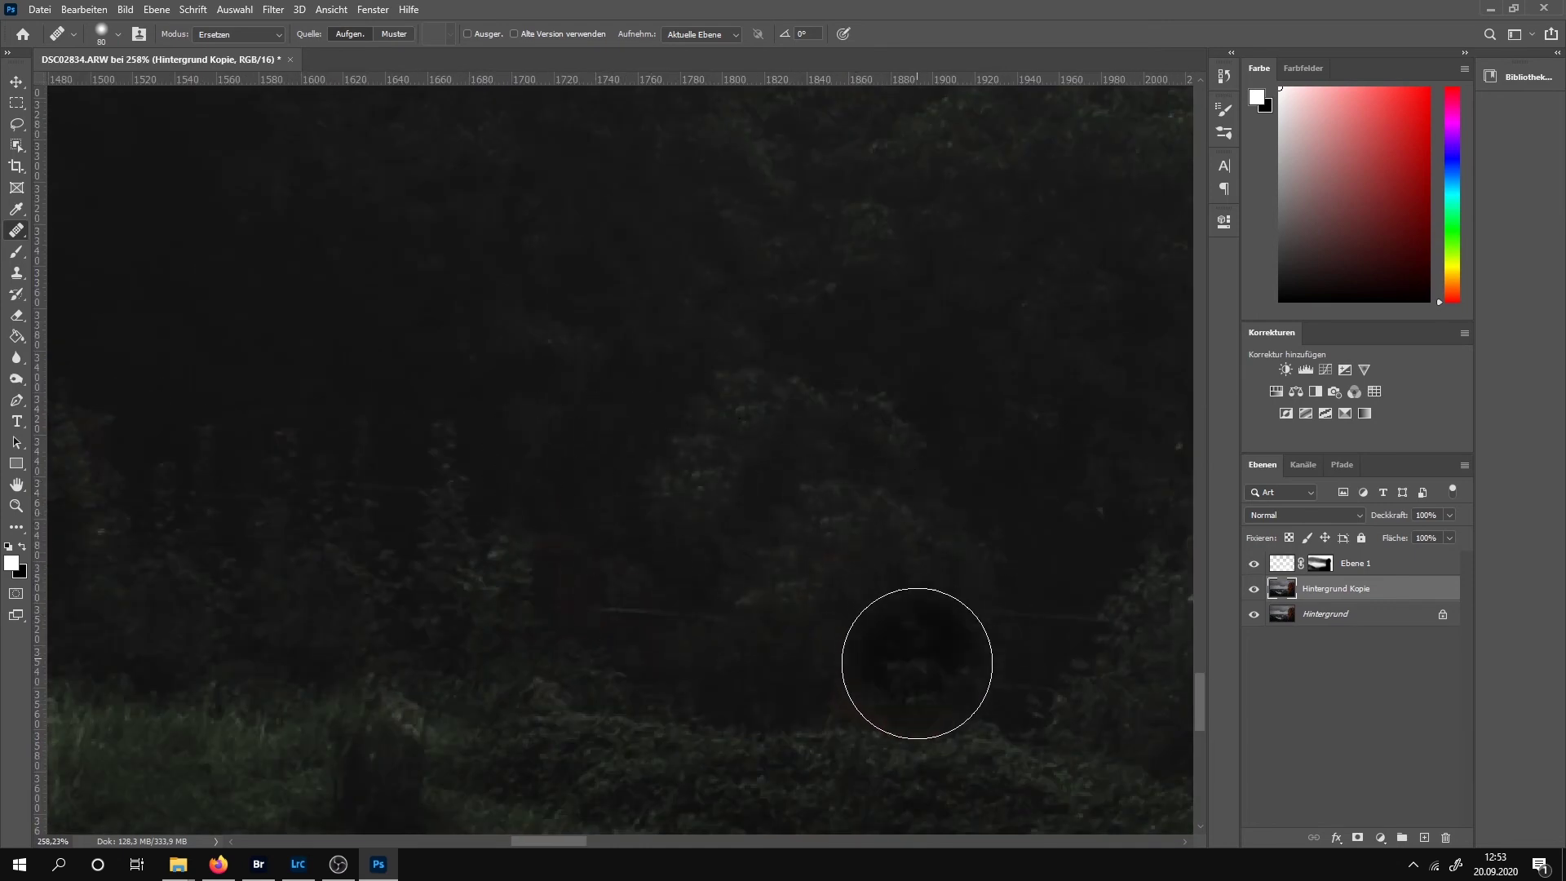
pyautogui.hscroll(5, 916, 657)
pyautogui.scroll(-2, 814, 612)
pyautogui.scroll(-10, 677, 497)
pyautogui.scroll(-1, 677, 498)
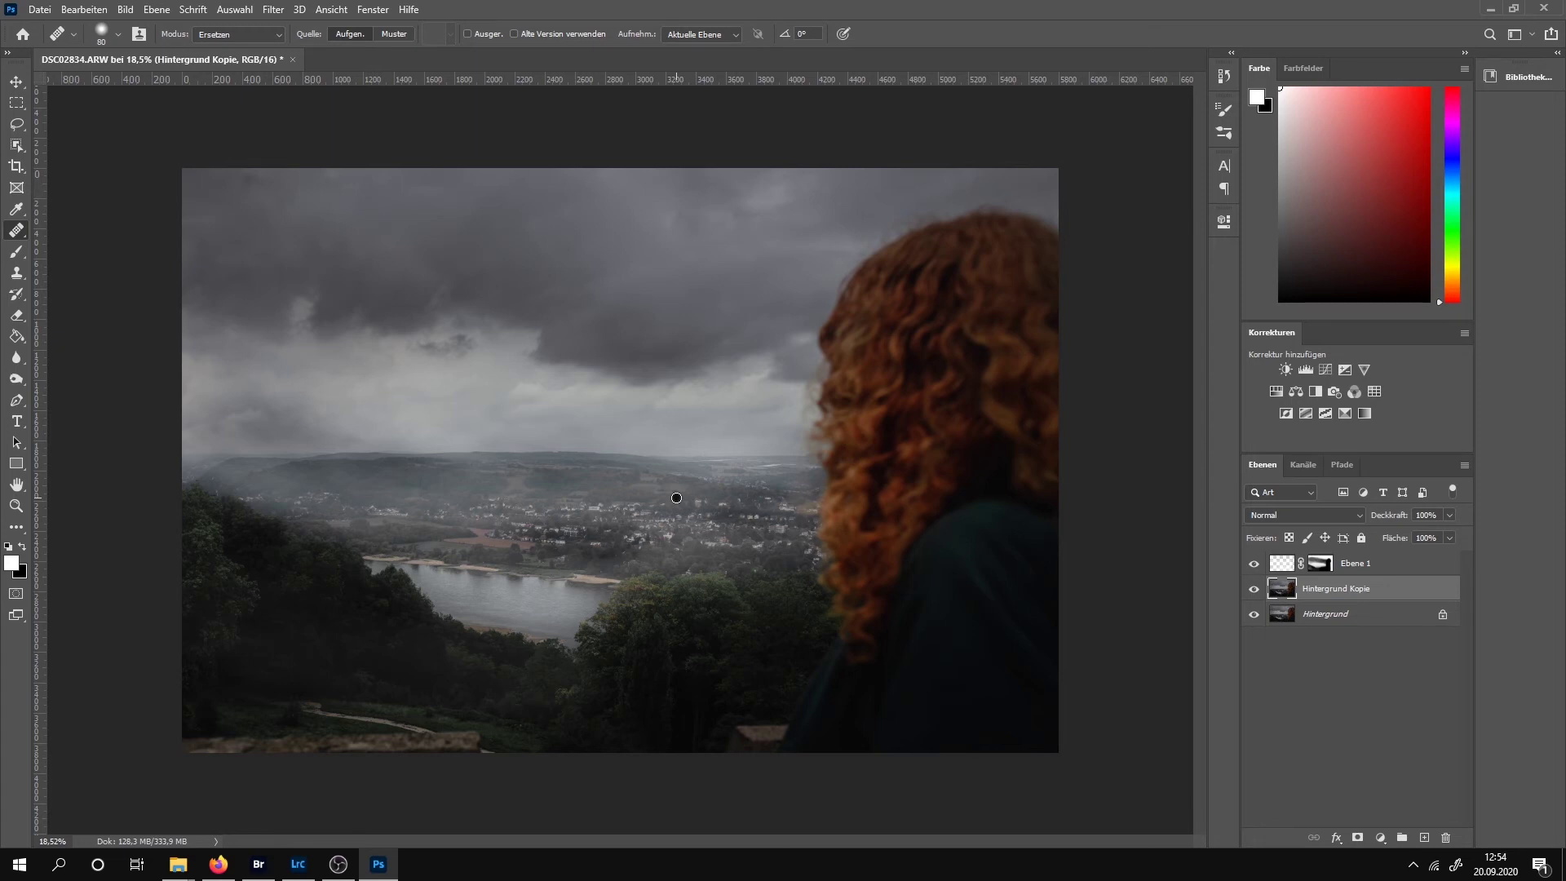
# Add a Curves layer with a slightly raised black point, then save as DSC02834-Bearbeitet.tif.
pyautogui.click(1327, 369)
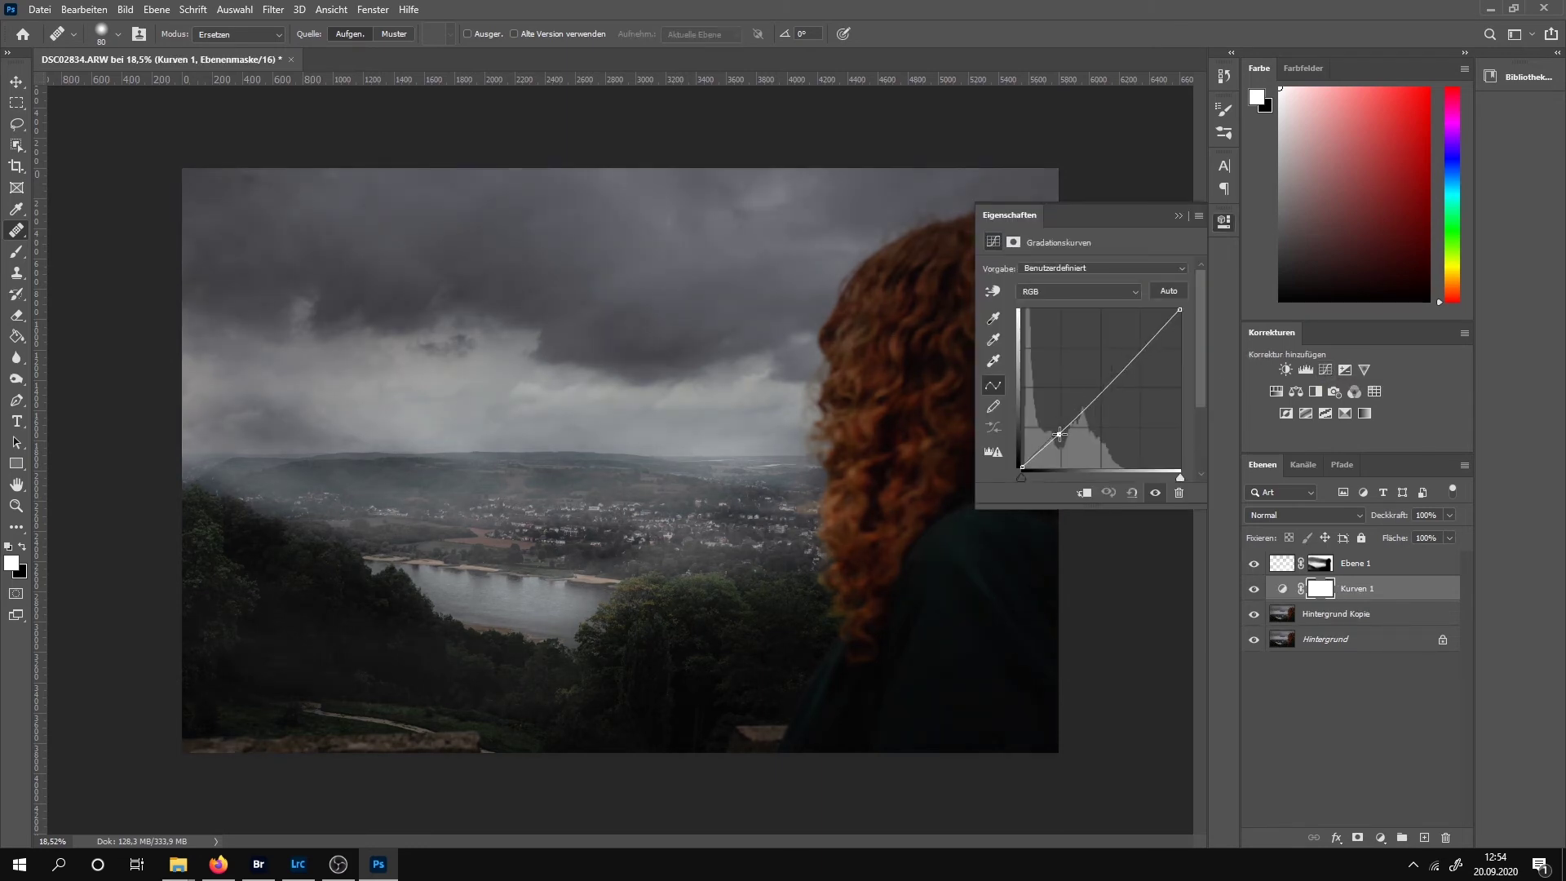
pyautogui.moveTo(1020, 466); pyautogui.dragTo(1019, 461)
pyautogui.click(1178, 213)
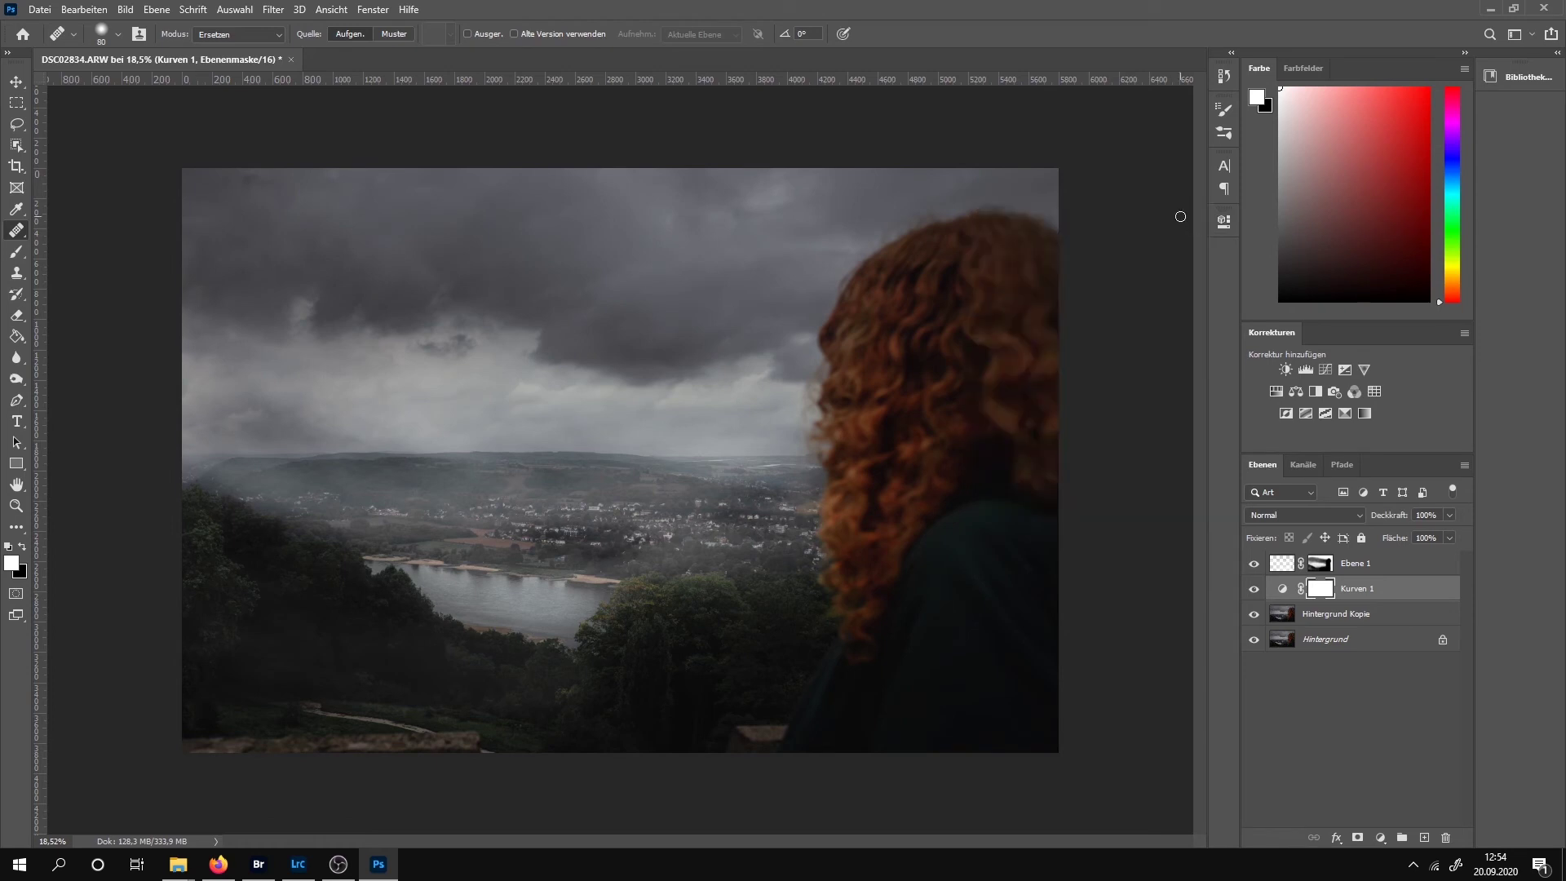
pyautogui.click(43, 7)
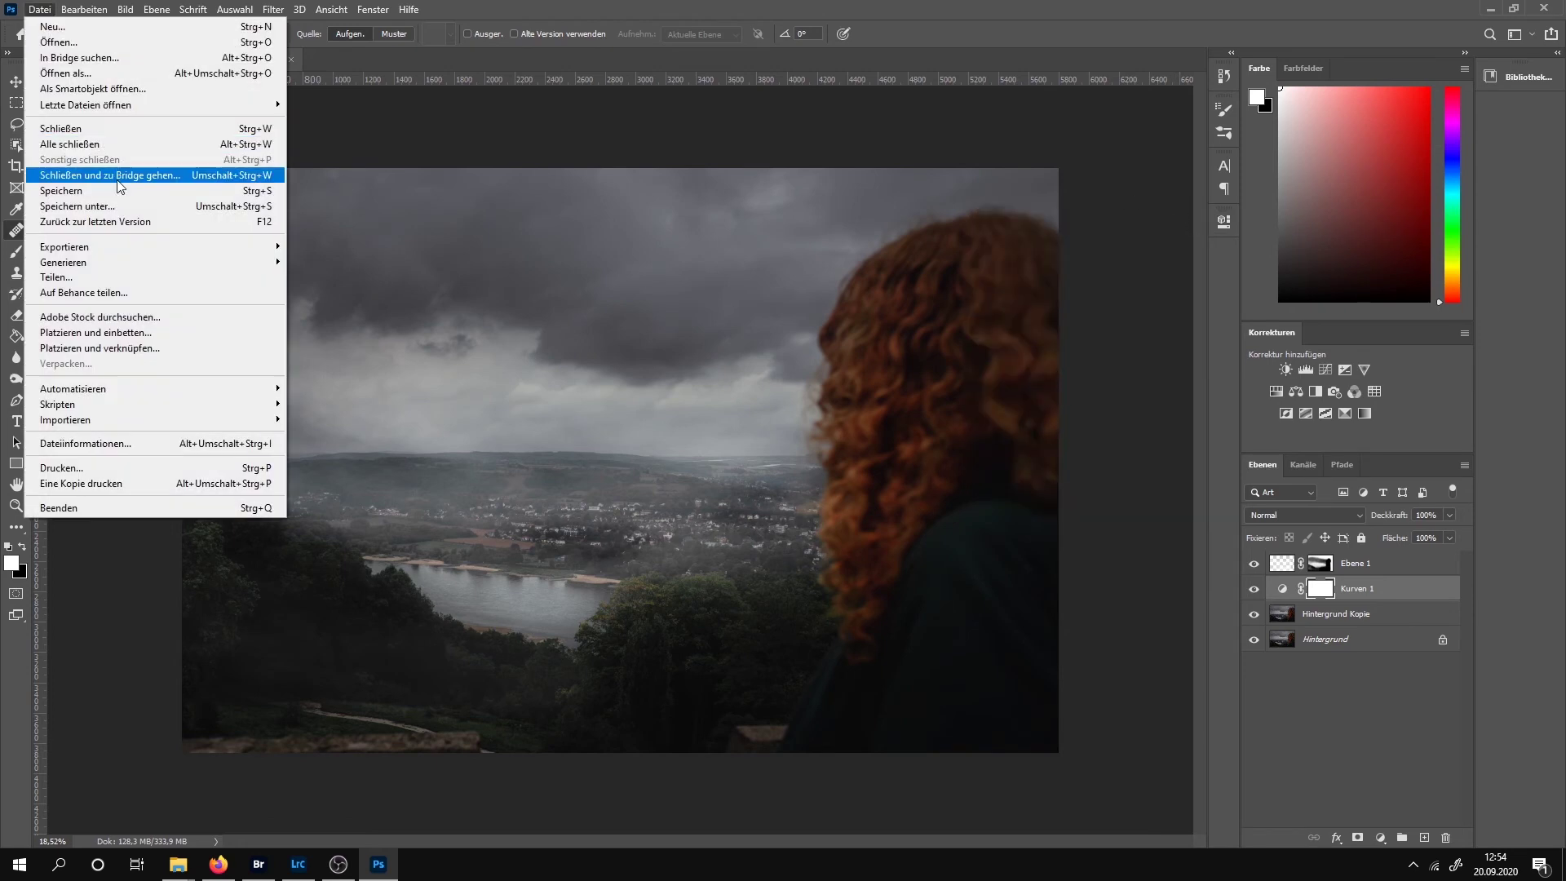
pyautogui.click(114, 168)
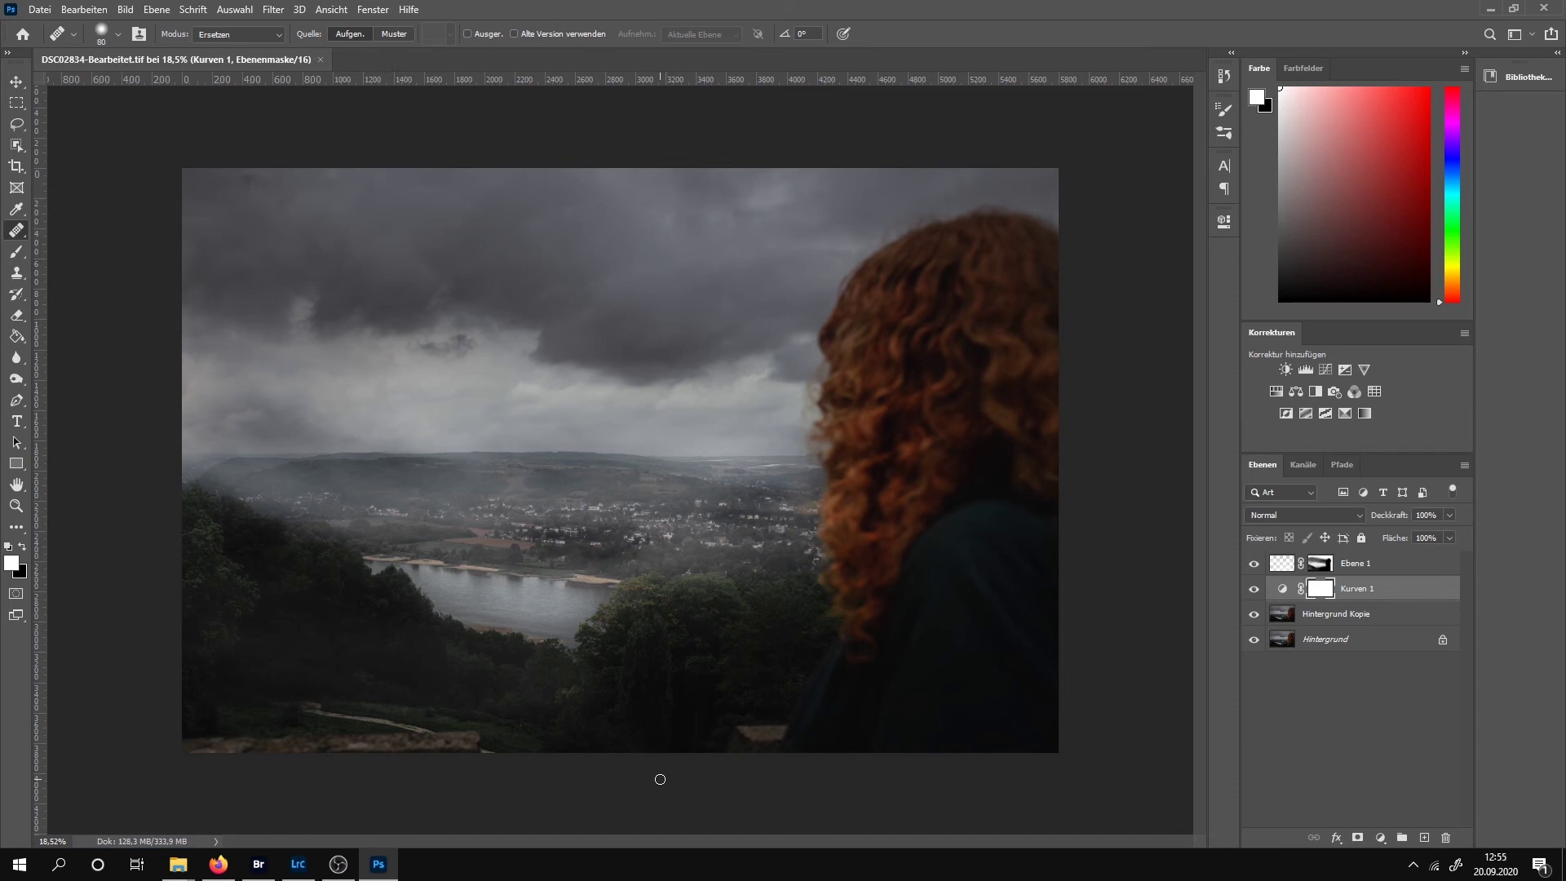
# In Lightroom, add a graduated filter darkening the exposure of the lower-left foreground.
pyautogui.click(307, 869)
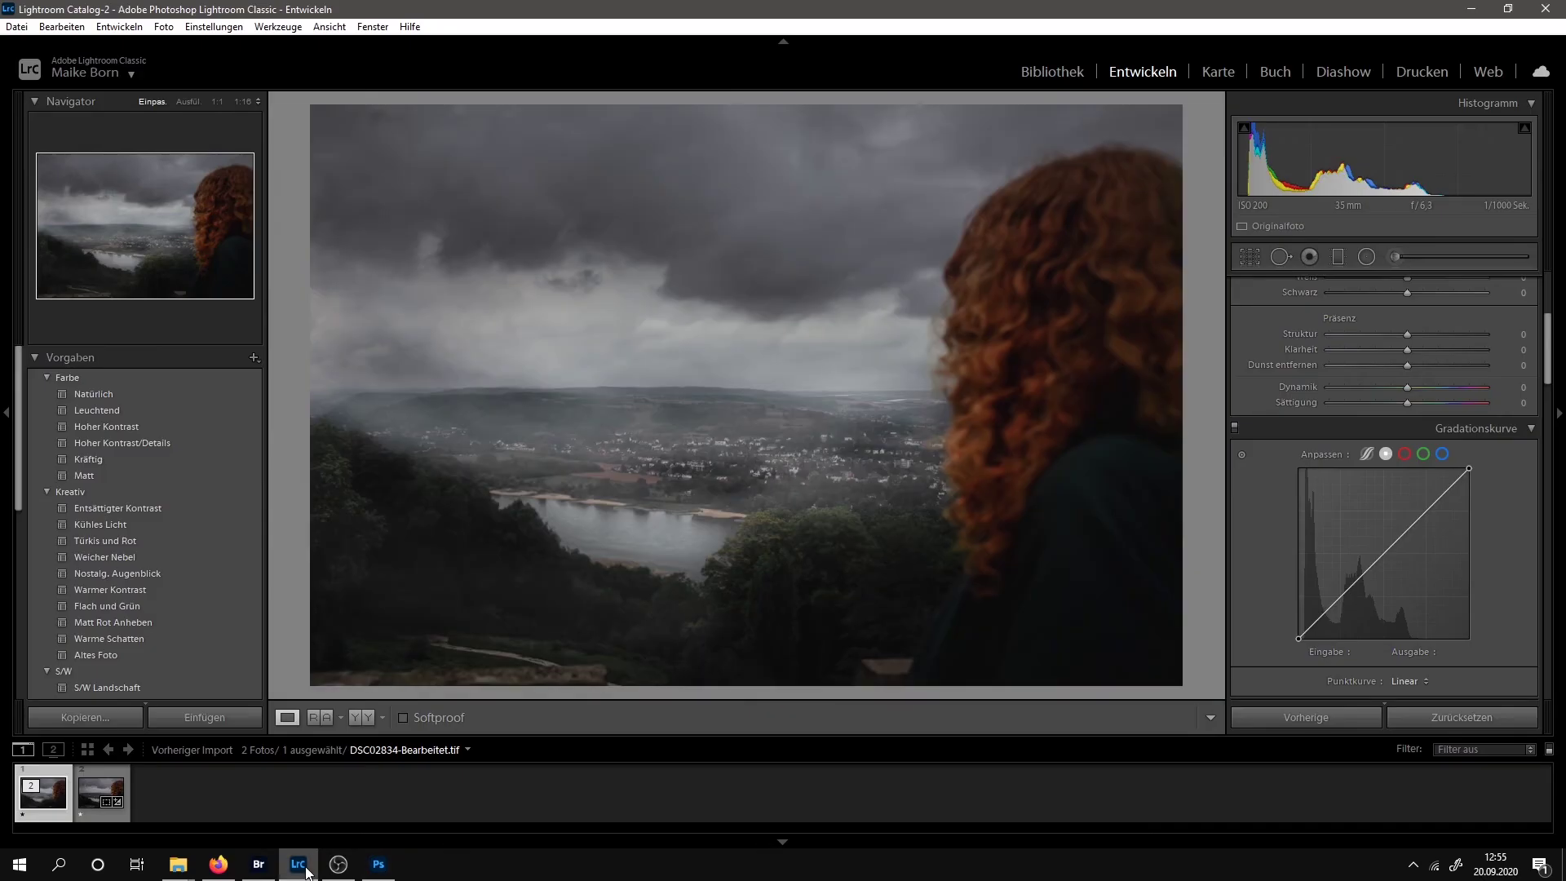
pyautogui.moveTo(339, 864)
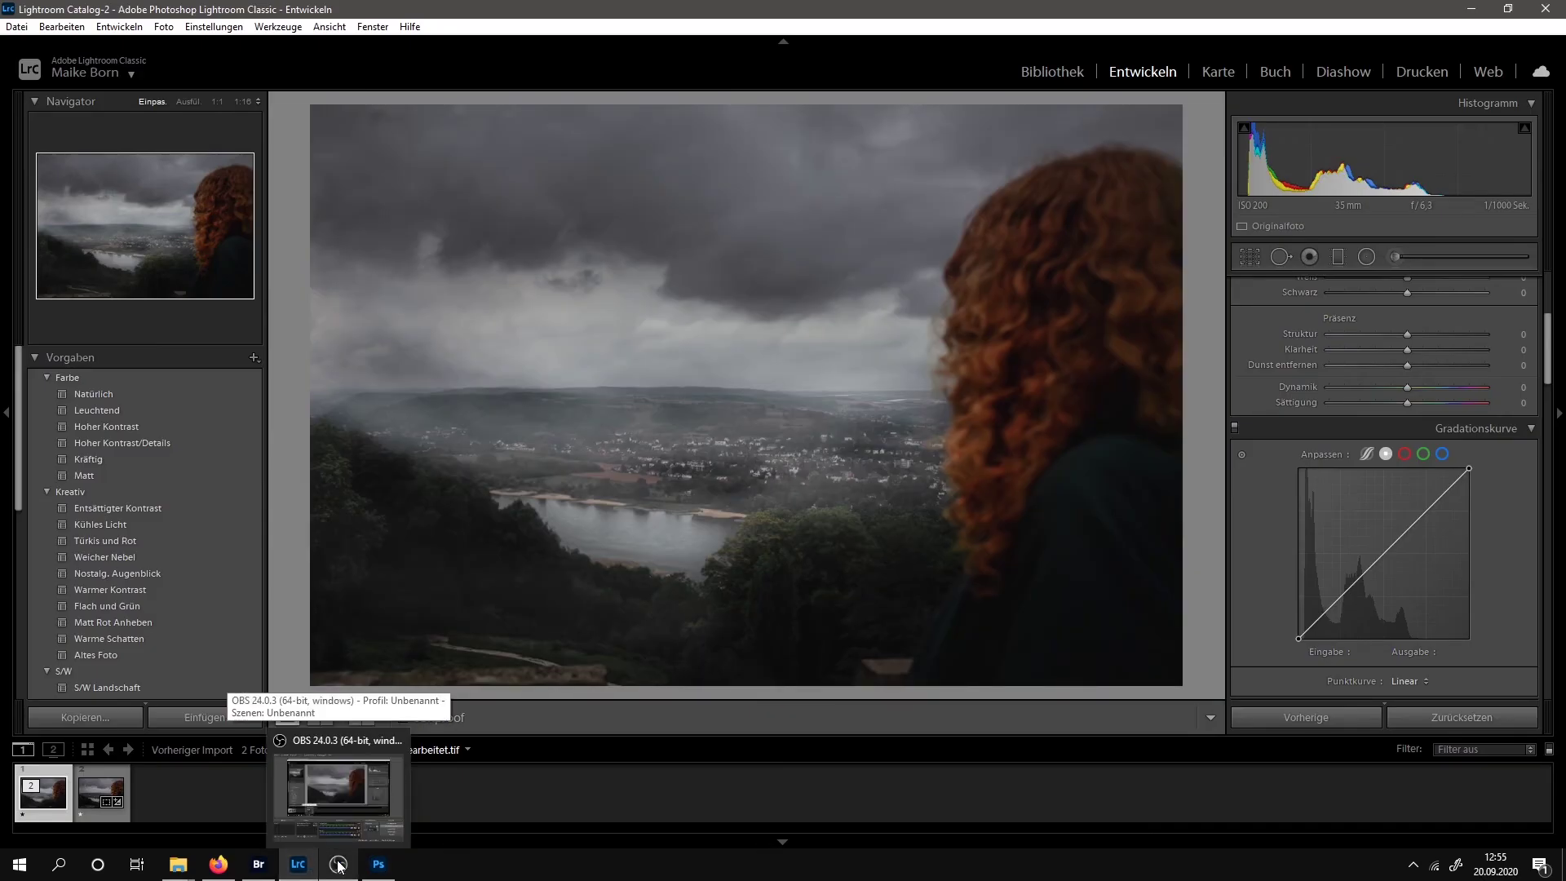
pyautogui.press('m')
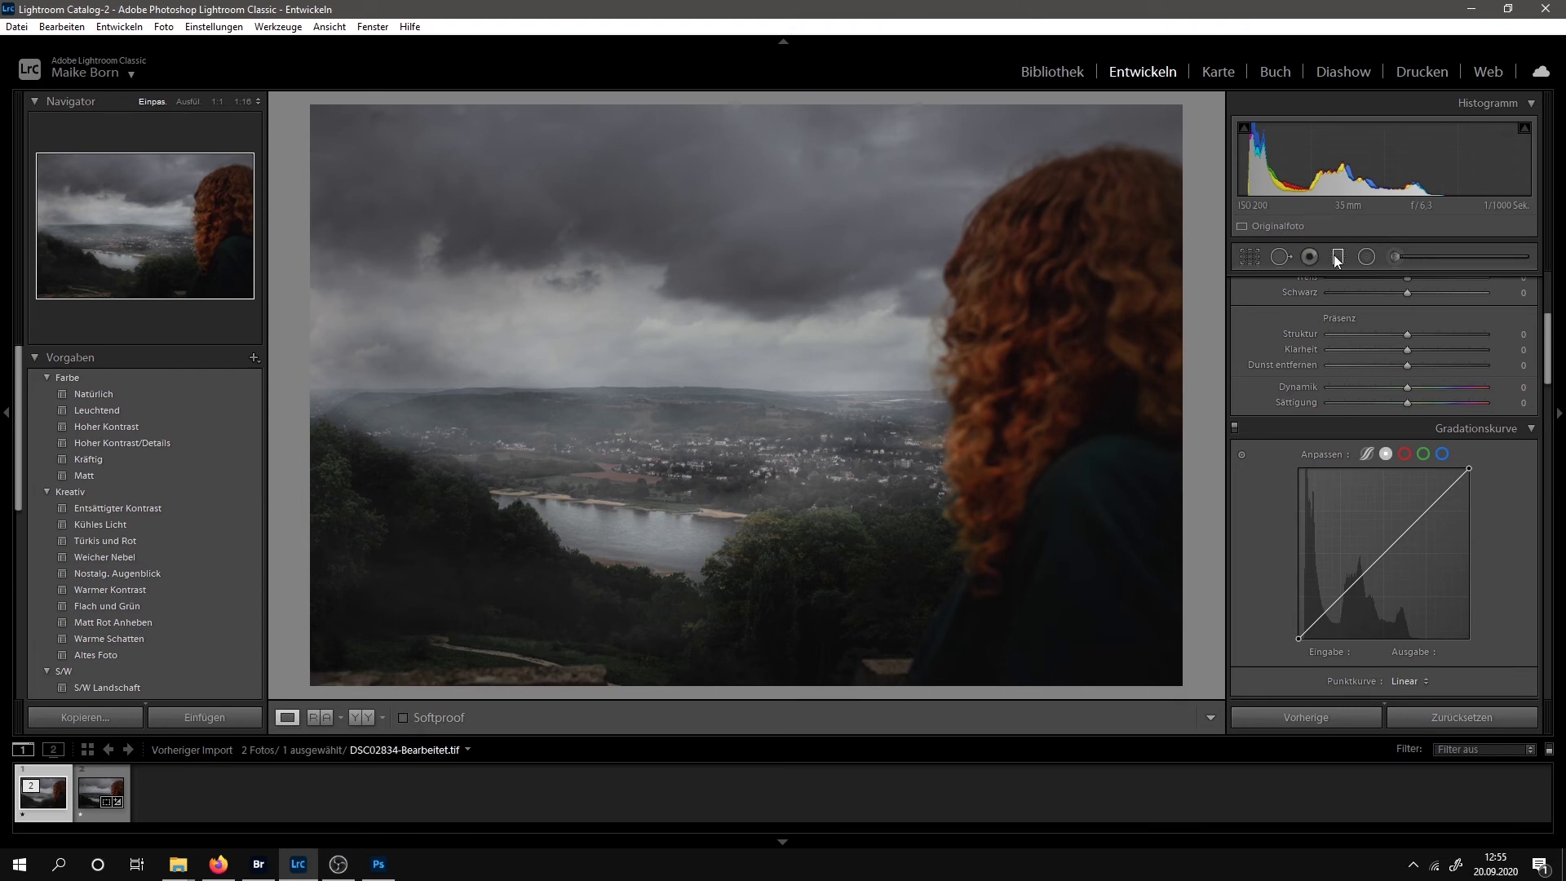
pyautogui.moveTo(421, 621); pyautogui.dragTo(379, 487)
pyautogui.moveTo(1410, 372)
pyautogui.mouseDown()
pyautogui.moveTo(1372, 371)
pyautogui.moveTo(1345, 345)
pyautogui.moveTo(1393, 330)
pyautogui.moveTo(1354, 373)
pyautogui.mouseUp()
# Add a sky graduated filter with temperature −13, tint −9 and exposure −0.62.
pyautogui.moveTo(321, 101)
pyautogui.mouseDown()
pyautogui.moveTo(356, 230)
pyautogui.moveTo(344, 217)
pyautogui.mouseUp()
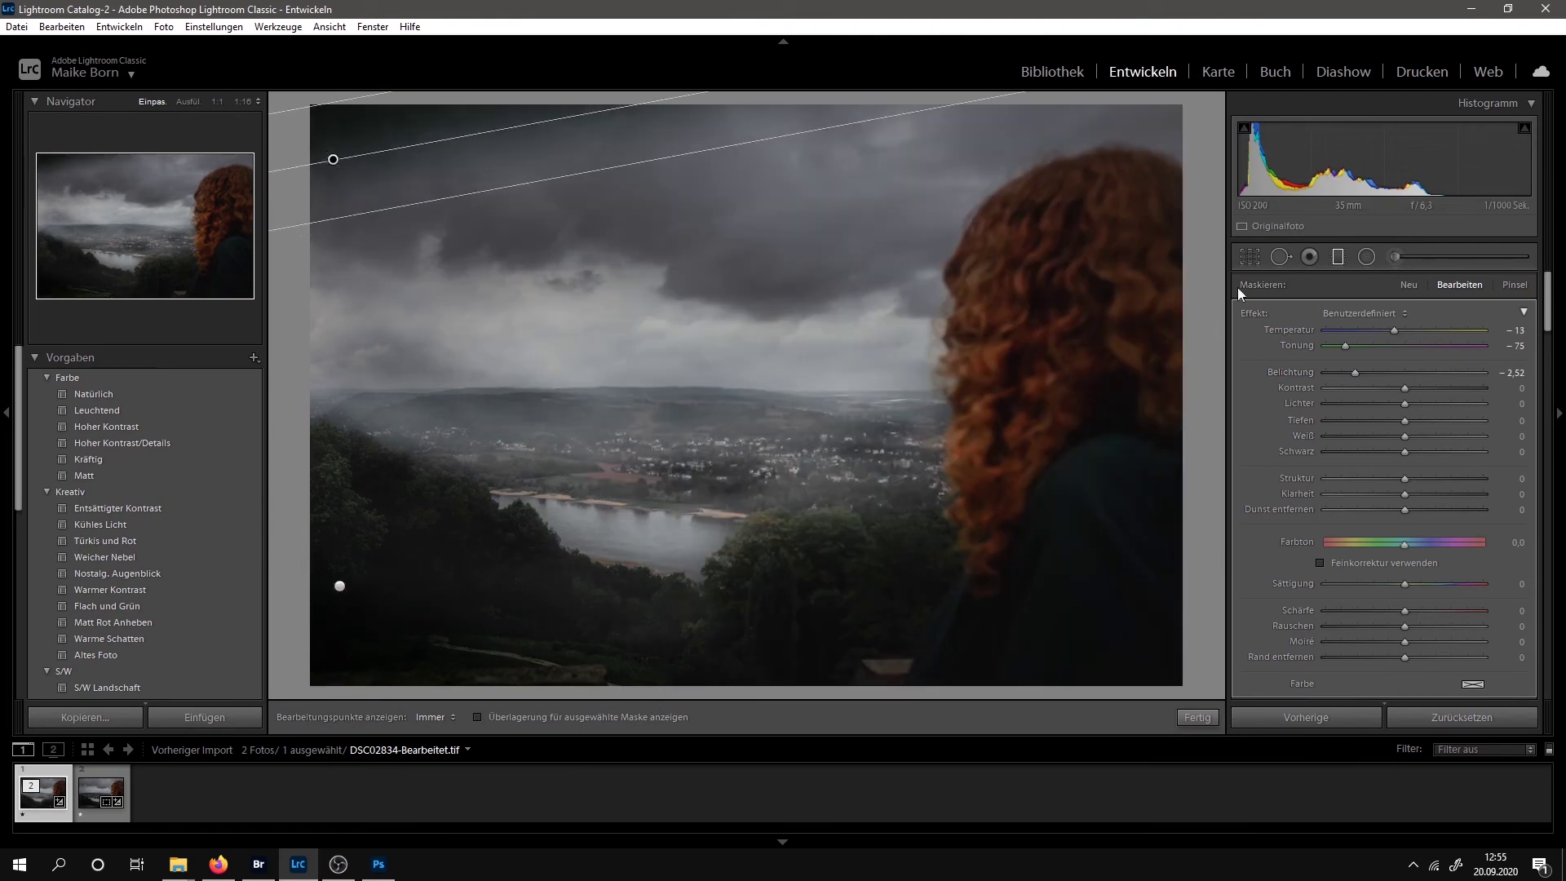
pyautogui.scroll(-5, 1359, 575)
pyautogui.scroll(3, 1416, 405)
pyautogui.scroll(2, 1416, 404)
pyautogui.moveTo(1383, 369)
pyautogui.mouseDown()
pyautogui.moveTo(1357, 373)
pyautogui.moveTo(1397, 346)
pyautogui.moveTo(1392, 377)
pyautogui.mouseUp()
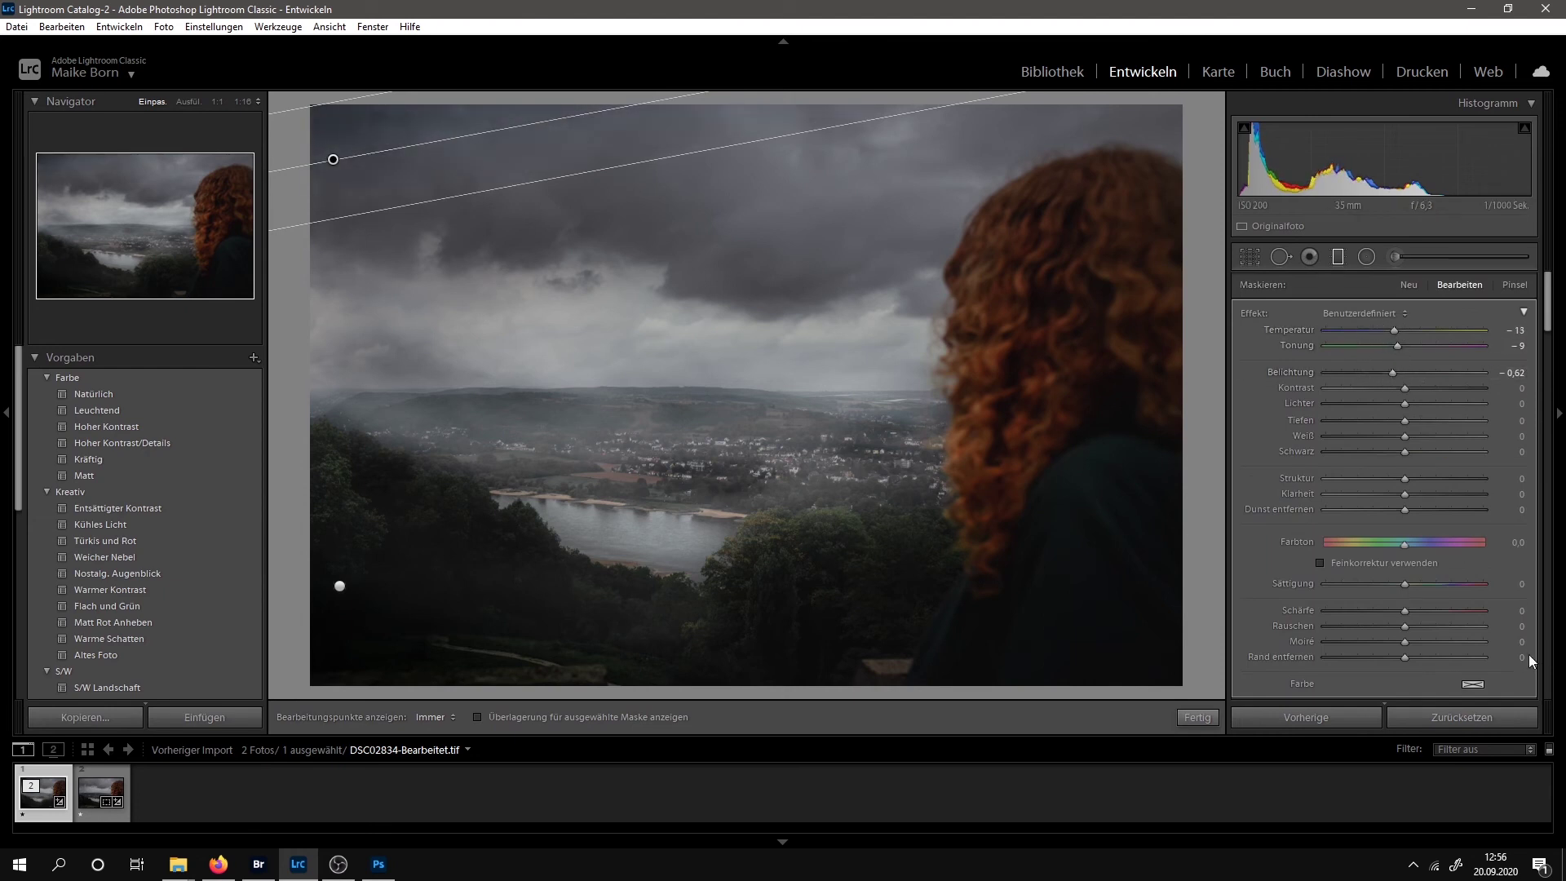
pyautogui.press('m')
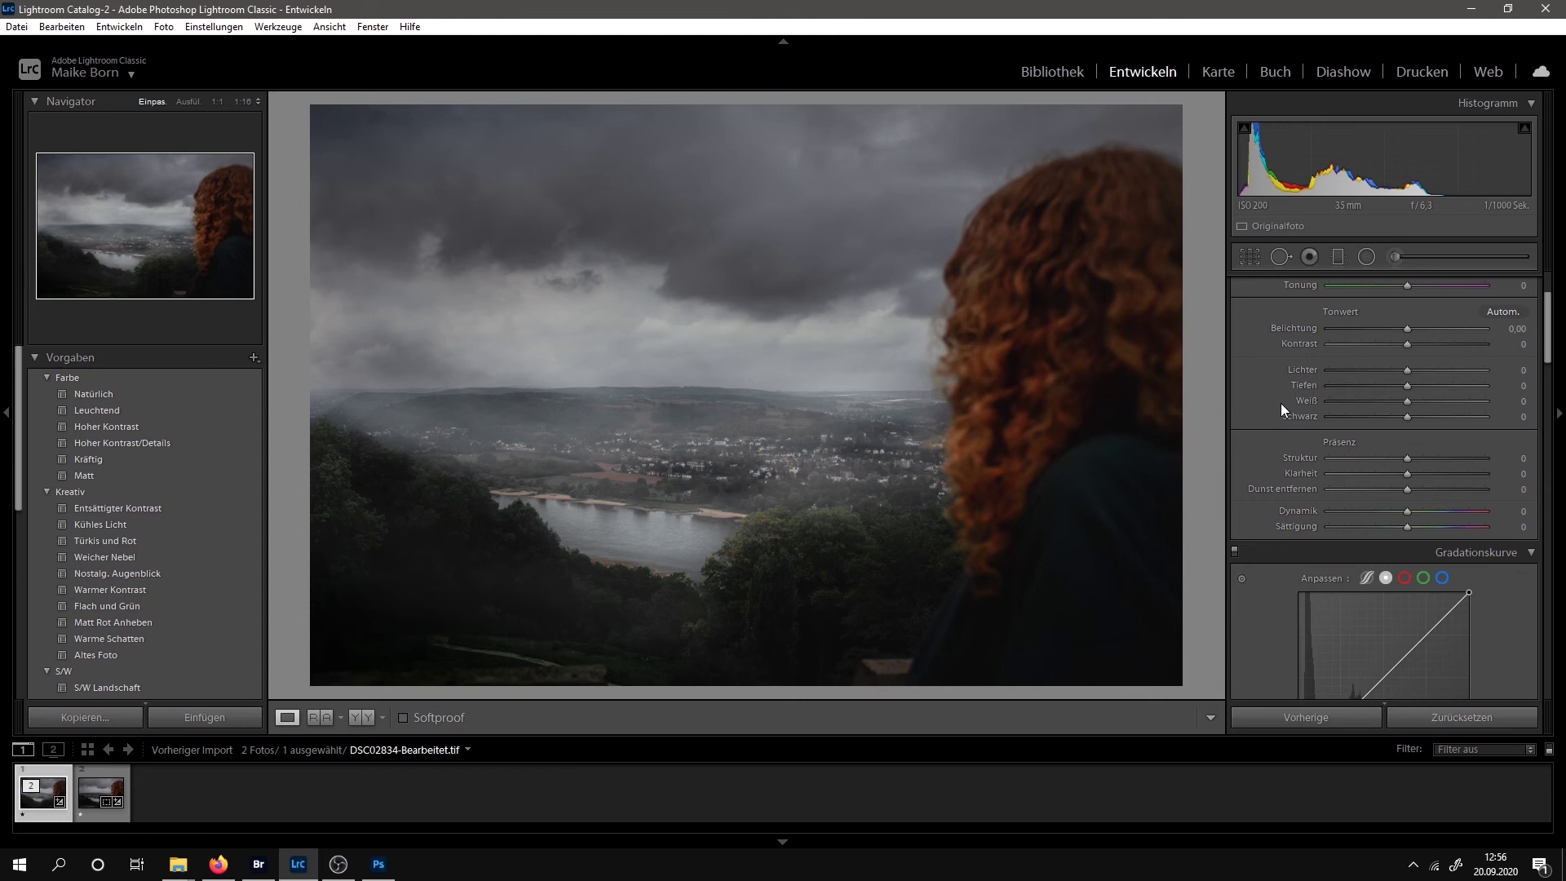
# Set contrast +6, highlights −8 and shadows +8 in the Basic panel.
pyautogui.scroll(-3, 1280, 400)
pyautogui.scroll(-5, 1280, 400)
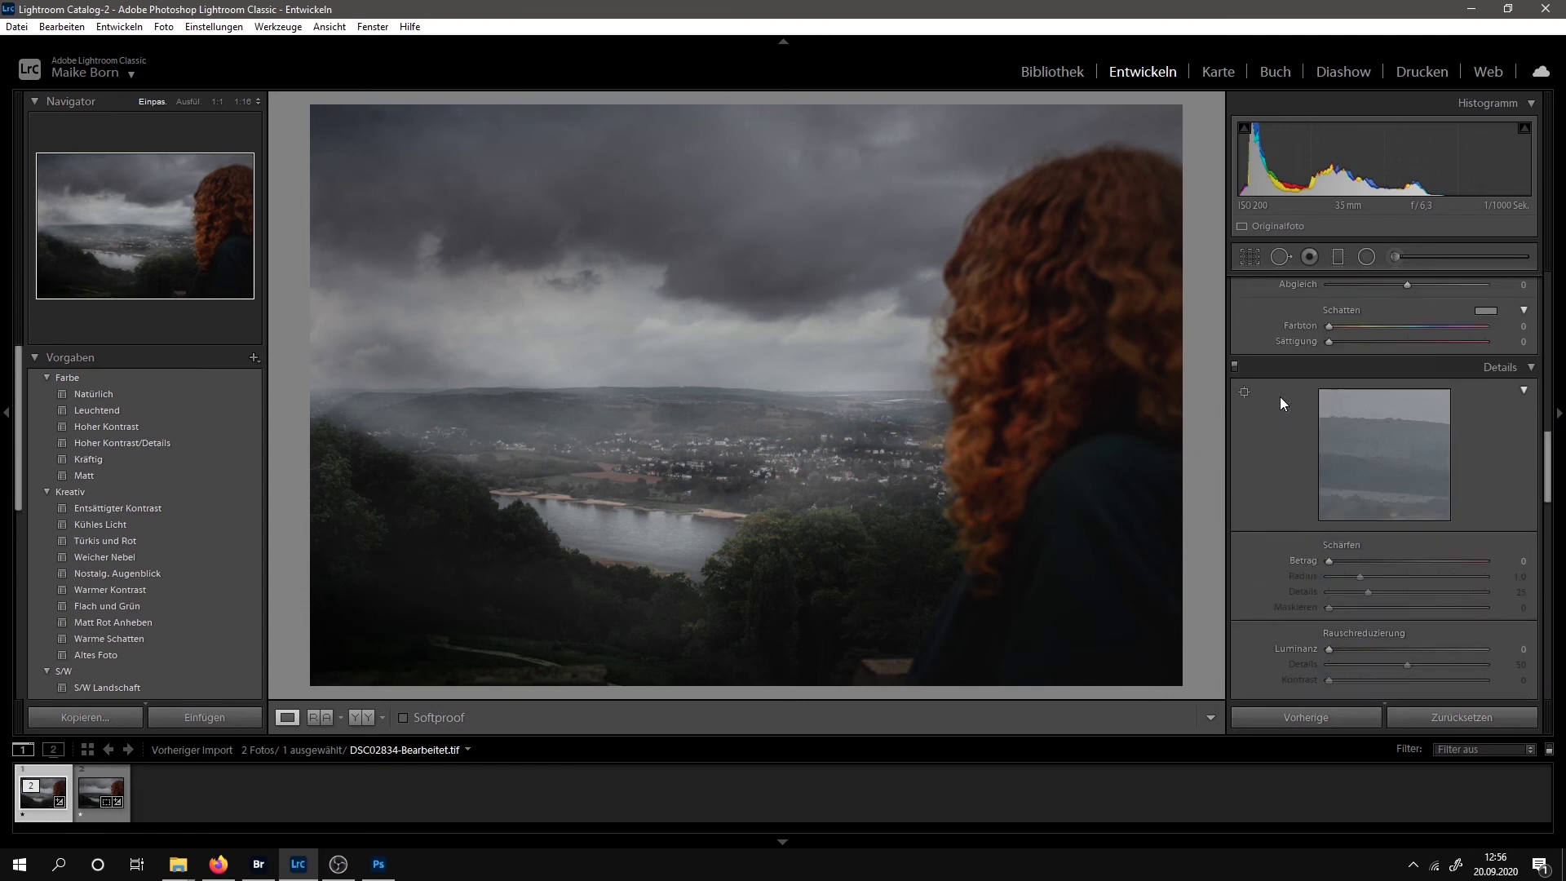
pyautogui.scroll(5, 1279, 397)
pyautogui.scroll(3, 1279, 397)
pyautogui.moveTo(1408, 487)
pyautogui.mouseDown()
pyautogui.moveTo(1450, 488)
pyautogui.moveTo(1390, 492)
pyautogui.moveTo(1414, 504)
pyautogui.moveTo(1416, 461)
pyautogui.mouseUp()
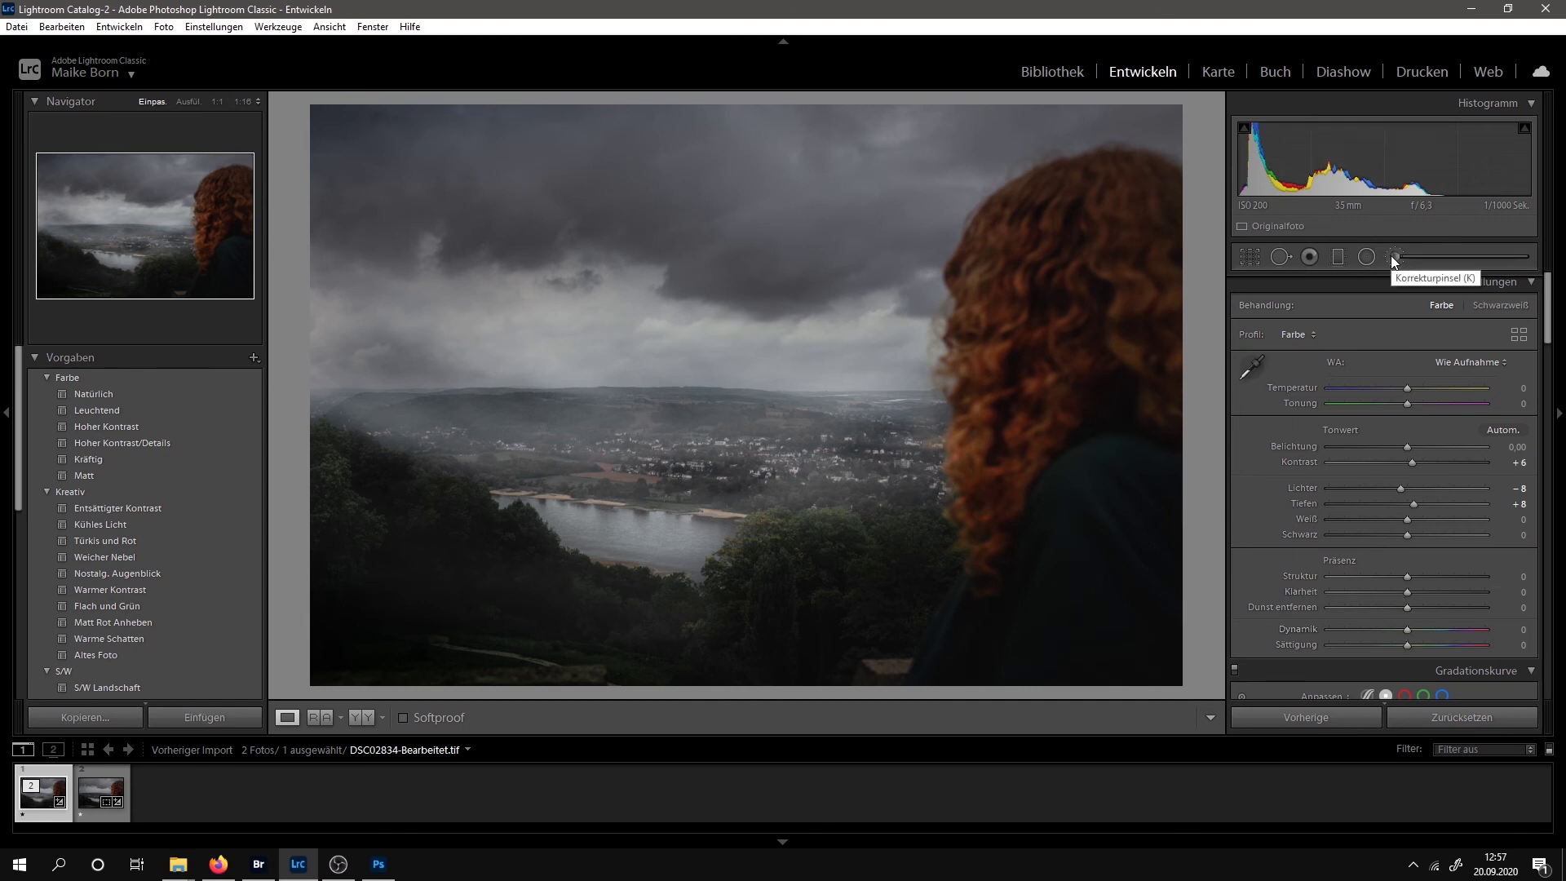
# In HSL, set Orange saturation to −11 and Orange luminance to −29.
pyautogui.scroll(-4, 1334, 491)
pyautogui.scroll(-4, 1333, 491)
pyautogui.click(1353, 381)
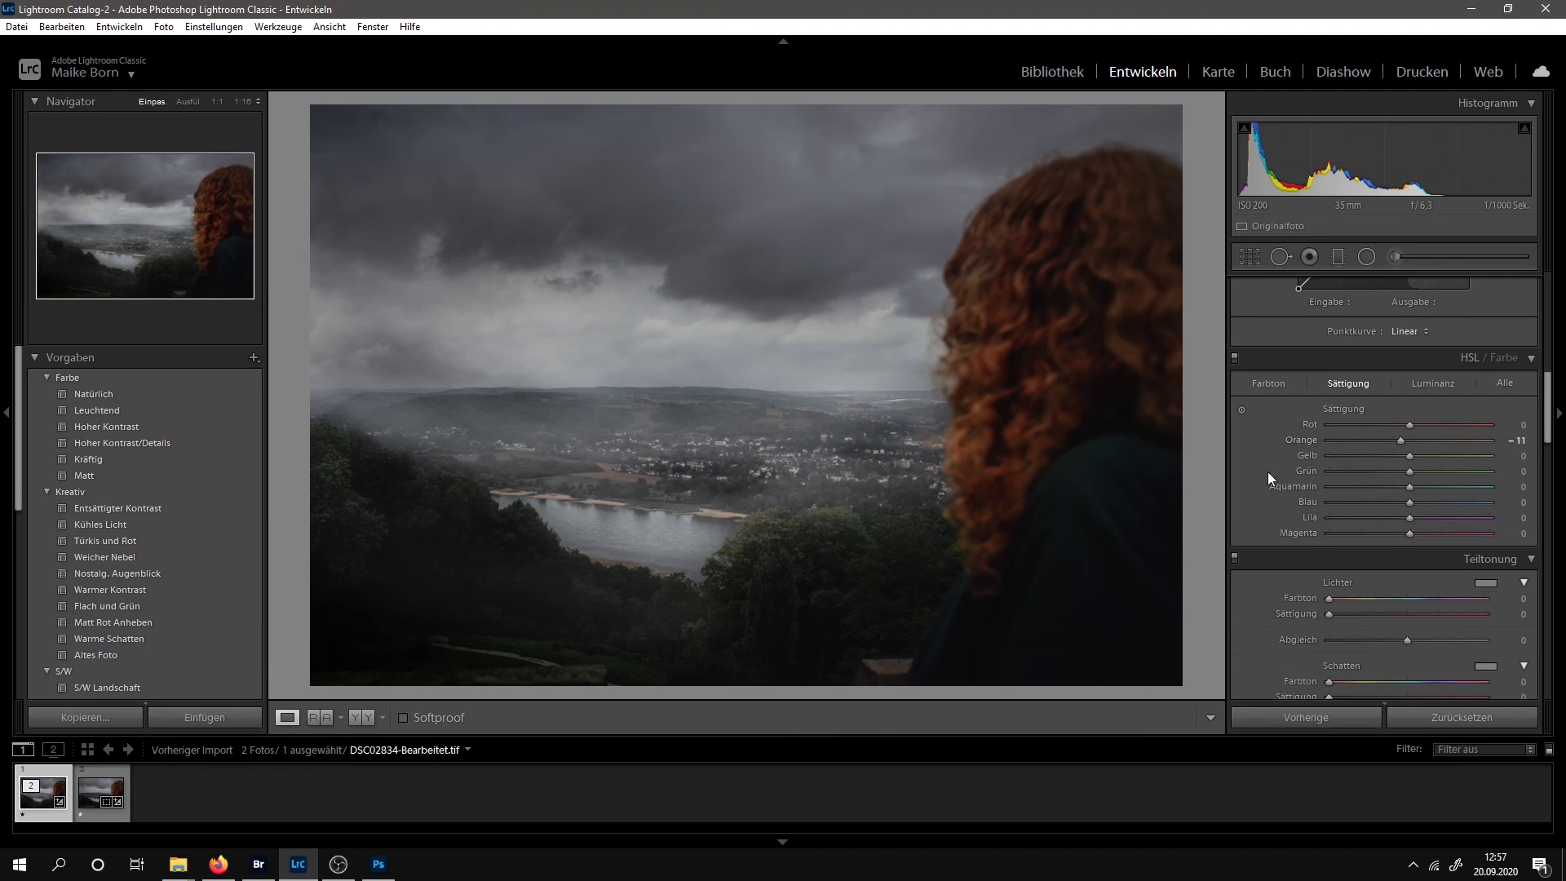
pyautogui.click(1429, 383)
pyautogui.moveTo(1391, 438); pyautogui.dragTo(1385, 440)
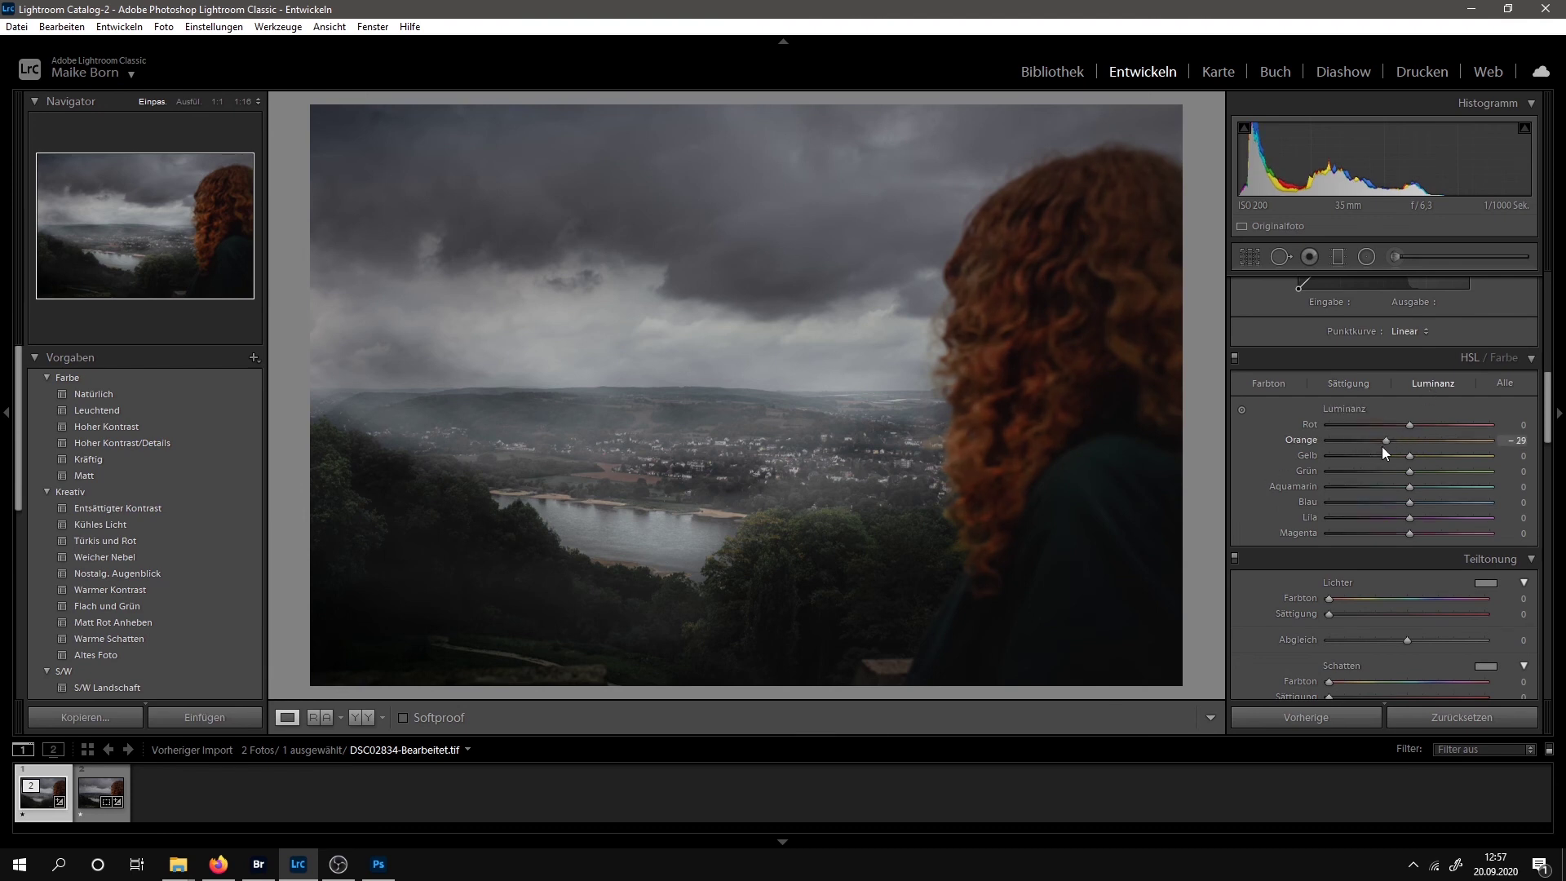